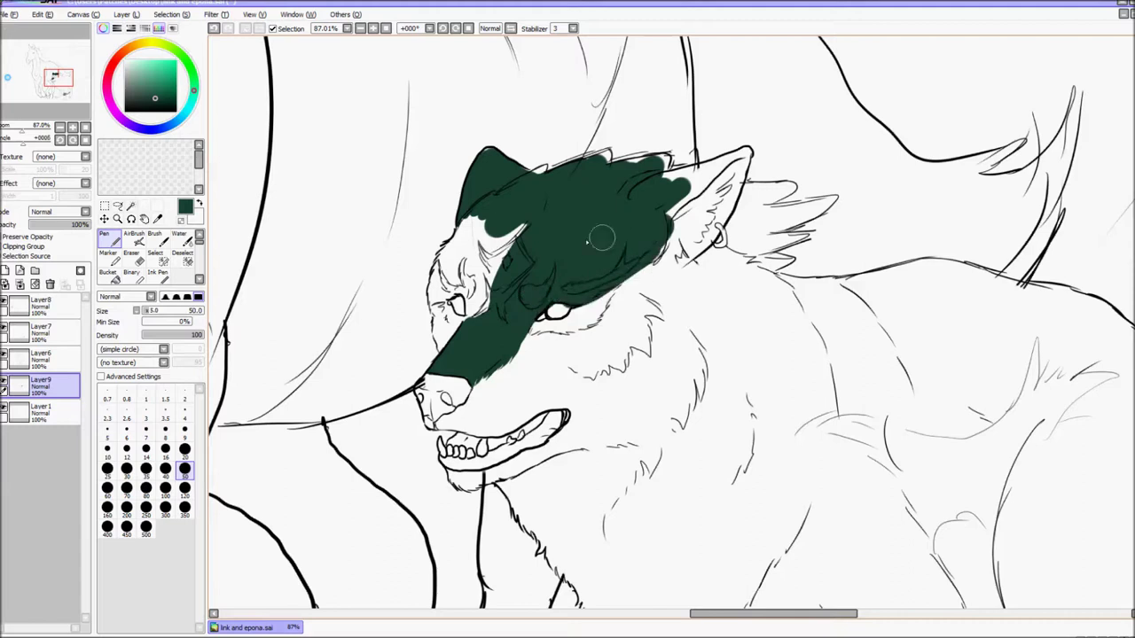
Step: Fill the edges of the wolf's head, both ears and the neck tuft with dark green using a 16 px pen
{"action": "left_click", "coordinate": [165, 448]}
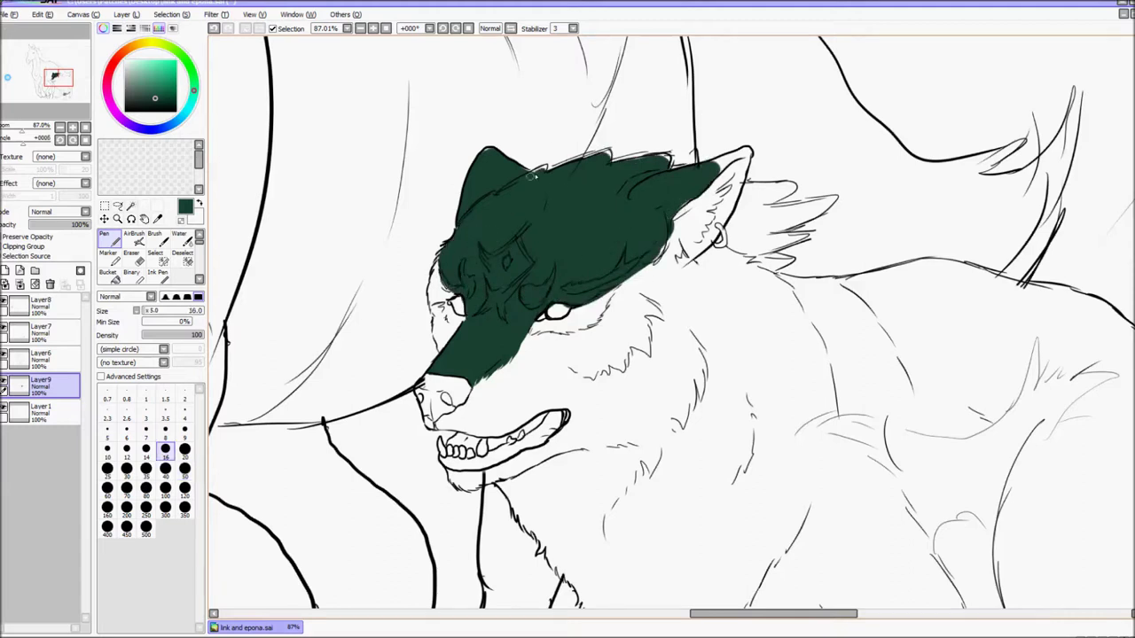
{"action": "mouse_move", "coordinate": [720, 161]}
{"action": "left_mouse_down"}
{"action": "mouse_move", "coordinate": [749, 155]}
{"action": "mouse_move", "coordinate": [739, 194]}
{"action": "mouse_move", "coordinate": [685, 261]}
{"action": "mouse_move", "coordinate": [767, 213]}
{"action": "mouse_move", "coordinate": [756, 191]}
{"action": "mouse_move", "coordinate": [789, 209]}
{"action": "mouse_move", "coordinate": [833, 198]}
{"action": "mouse_move", "coordinate": [776, 217]}
{"action": "mouse_move", "coordinate": [798, 240]}
{"action": "mouse_move", "coordinate": [761, 266]}
{"action": "left_mouse_up"}
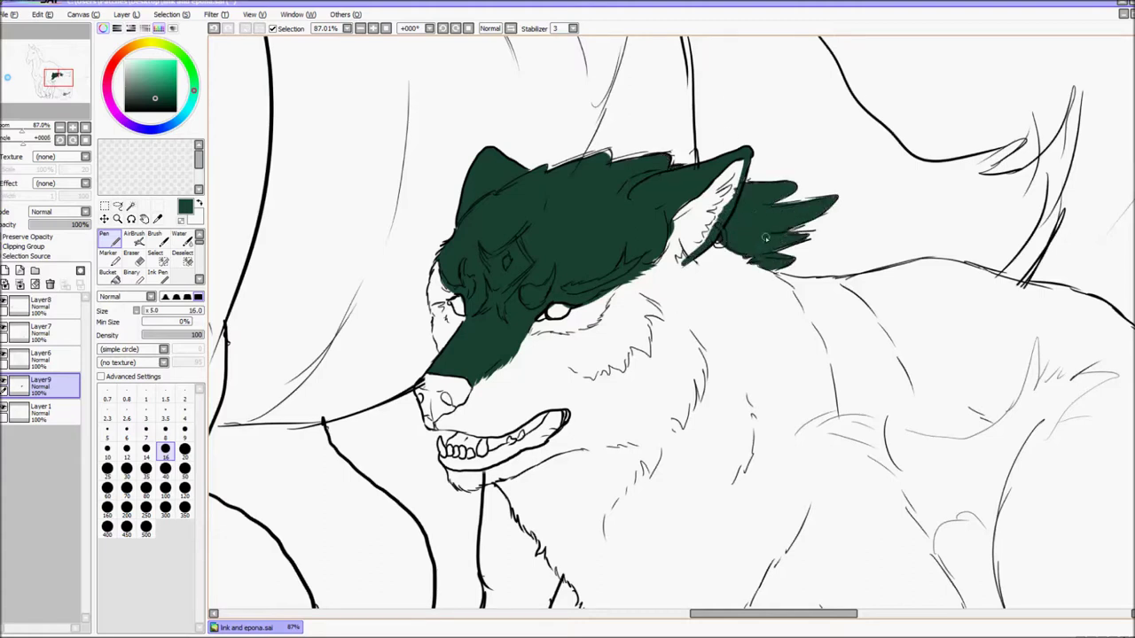
Step: Fill the wolf's near front leg with dark green using a 100 px pen and erase the overspill along its outline
{"action": "scroll", "coordinate": [671, 323], "scroll_direction": "down", "scroll_amount": 5}
{"action": "mouse_move", "coordinate": [749, 190]}
{"action": "left_mouse_down"}
{"action": "mouse_move", "coordinate": [880, 179]}
{"action": "mouse_move", "coordinate": [984, 388]}
{"action": "mouse_move", "coordinate": [986, 448]}
{"action": "mouse_move", "coordinate": [727, 215]}
{"action": "mouse_move", "coordinate": [882, 468]}
{"action": "left_mouse_up"}
{"action": "left_click", "coordinate": [165, 488]}
{"action": "mouse_move", "coordinate": [811, 178]}
{"action": "left_mouse_down"}
{"action": "mouse_move", "coordinate": [760, 330]}
{"action": "mouse_move", "coordinate": [858, 306]}
{"action": "mouse_move", "coordinate": [932, 461]}
{"action": "mouse_move", "coordinate": [869, 462]}
{"action": "mouse_move", "coordinate": [855, 532]}
{"action": "left_mouse_up"}
{"action": "scroll", "coordinate": [977, 316], "scroll_direction": "down", "scroll_amount": 3}
{"action": "key", "text": "e"}
{"action": "left_click_drag", "start_coordinate": [977, 315], "coordinate": [916, 429]}
{"action": "left_click_drag", "start_coordinate": [855, 306], "coordinate": [856, 355]}
Step: Hide the shackle and chain on Layer7 and fill both front legs and paws with dark green
{"action": "left_click", "coordinate": [104, 234]}
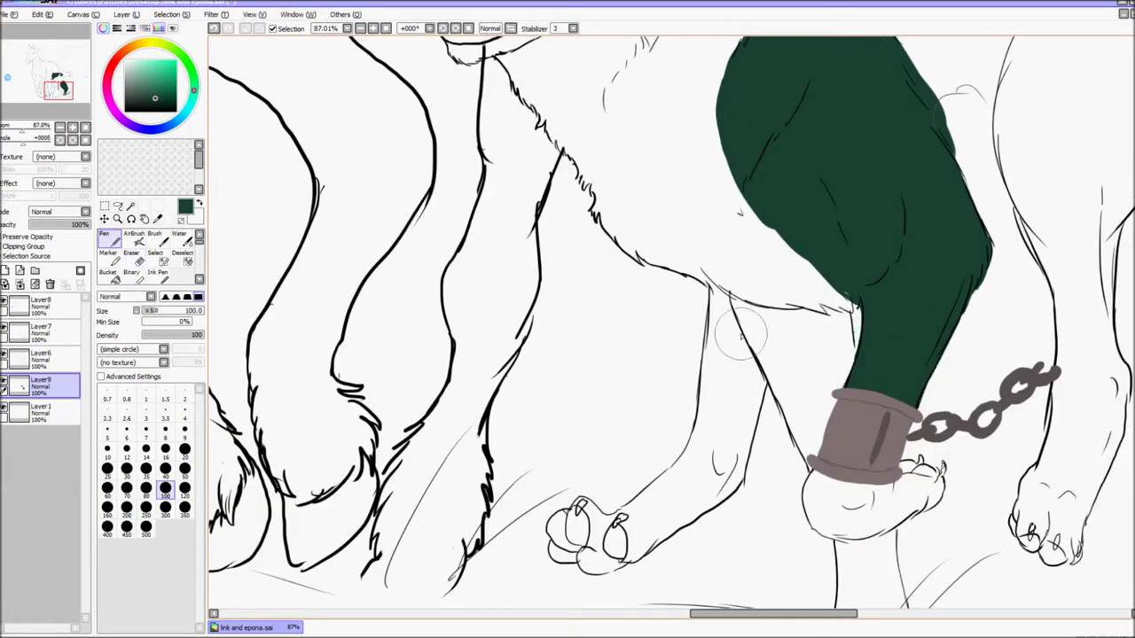
{"action": "left_click", "coordinate": [5, 329]}
{"action": "mouse_move", "coordinate": [878, 416]}
{"action": "left_mouse_down"}
{"action": "mouse_move", "coordinate": [869, 443]}
{"action": "mouse_move", "coordinate": [840, 338]}
{"action": "mouse_move", "coordinate": [786, 342]}
{"action": "mouse_move", "coordinate": [806, 323]}
{"action": "mouse_move", "coordinate": [827, 466]}
{"action": "mouse_move", "coordinate": [748, 321]}
{"action": "mouse_move", "coordinate": [826, 304]}
{"action": "mouse_move", "coordinate": [730, 361]}
{"action": "mouse_move", "coordinate": [719, 422]}
{"action": "mouse_move", "coordinate": [716, 312]}
{"action": "mouse_move", "coordinate": [737, 447]}
{"action": "mouse_move", "coordinate": [688, 497]}
{"action": "mouse_move", "coordinate": [683, 468]}
{"action": "mouse_move", "coordinate": [624, 536]}
{"action": "mouse_move", "coordinate": [574, 546]}
{"action": "mouse_move", "coordinate": [594, 561]}
{"action": "mouse_move", "coordinate": [580, 514]}
{"action": "mouse_move", "coordinate": [607, 529]}
{"action": "left_mouse_up"}
{"action": "mouse_move", "coordinate": [809, 414]}
{"action": "left_mouse_down"}
{"action": "mouse_move", "coordinate": [836, 471]}
{"action": "mouse_move", "coordinate": [917, 405]}
{"action": "mouse_move", "coordinate": [874, 496]}
{"action": "mouse_move", "coordinate": [882, 417]}
{"action": "mouse_move", "coordinate": [866, 414]}
{"action": "left_mouse_up"}
{"action": "scroll", "coordinate": [874, 497], "scroll_direction": "down", "scroll_amount": 2}
Step: Fill the wolf's face, chest and torso with dark green on Layer9
{"action": "scroll", "coordinate": [686, 84], "scroll_direction": "up", "scroll_amount": 5}
{"action": "mouse_move", "coordinate": [576, 124]}
{"action": "left_mouse_down"}
{"action": "mouse_move", "coordinate": [973, 223]}
{"action": "mouse_move", "coordinate": [1003, 346]}
{"action": "left_mouse_up"}
{"action": "scroll", "coordinate": [1002, 388], "scroll_direction": "up", "scroll_amount": 1}
{"action": "mouse_move", "coordinate": [1003, 387]}
{"action": "left_mouse_down"}
{"action": "mouse_move", "coordinate": [608, 317]}
{"action": "mouse_move", "coordinate": [496, 212]}
{"action": "mouse_move", "coordinate": [562, 284]}
{"action": "mouse_move", "coordinate": [709, 496]}
{"action": "left_mouse_up"}
Step: Erase the green overspill around the legs, chest fur and muzzle with a 20 px eraser
{"action": "key", "text": "e"}
{"action": "left_click_drag", "start_coordinate": [855, 567], "coordinate": [860, 532]}
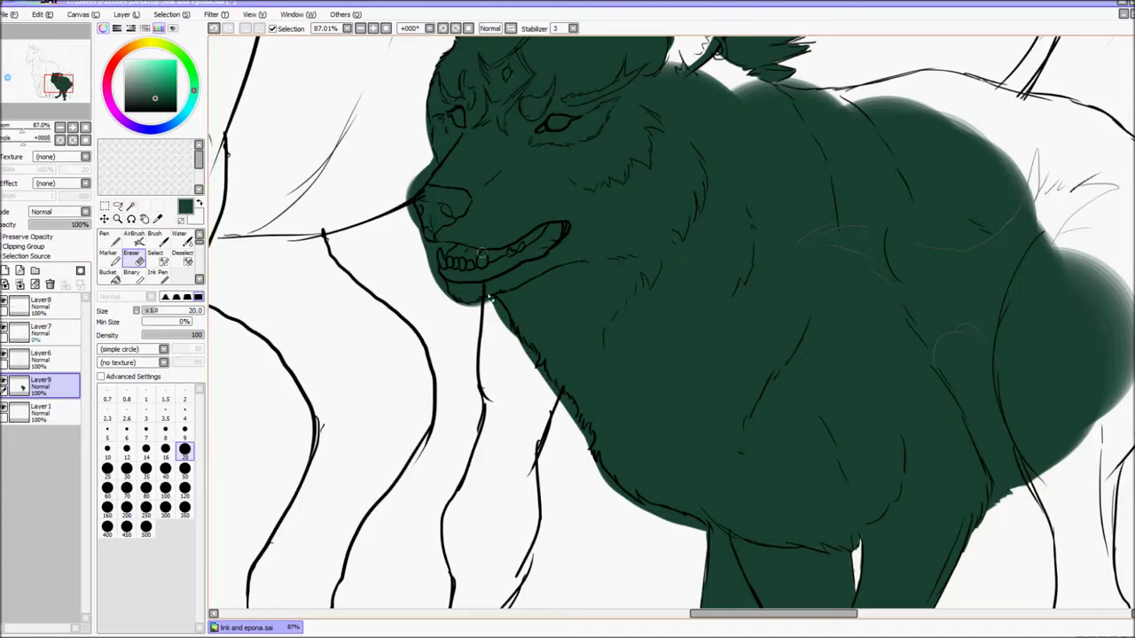
{"action": "mouse_move", "coordinate": [413, 195]}
{"action": "left_mouse_down"}
{"action": "mouse_move", "coordinate": [430, 279]}
{"action": "mouse_move", "coordinate": [493, 306]}
{"action": "mouse_move", "coordinate": [540, 401]}
{"action": "mouse_move", "coordinate": [565, 406]}
{"action": "mouse_move", "coordinate": [667, 525]}
{"action": "mouse_move", "coordinate": [706, 541]}
{"action": "mouse_move", "coordinate": [425, 147]}
{"action": "mouse_move", "coordinate": [422, 92]}
{"action": "left_mouse_up"}
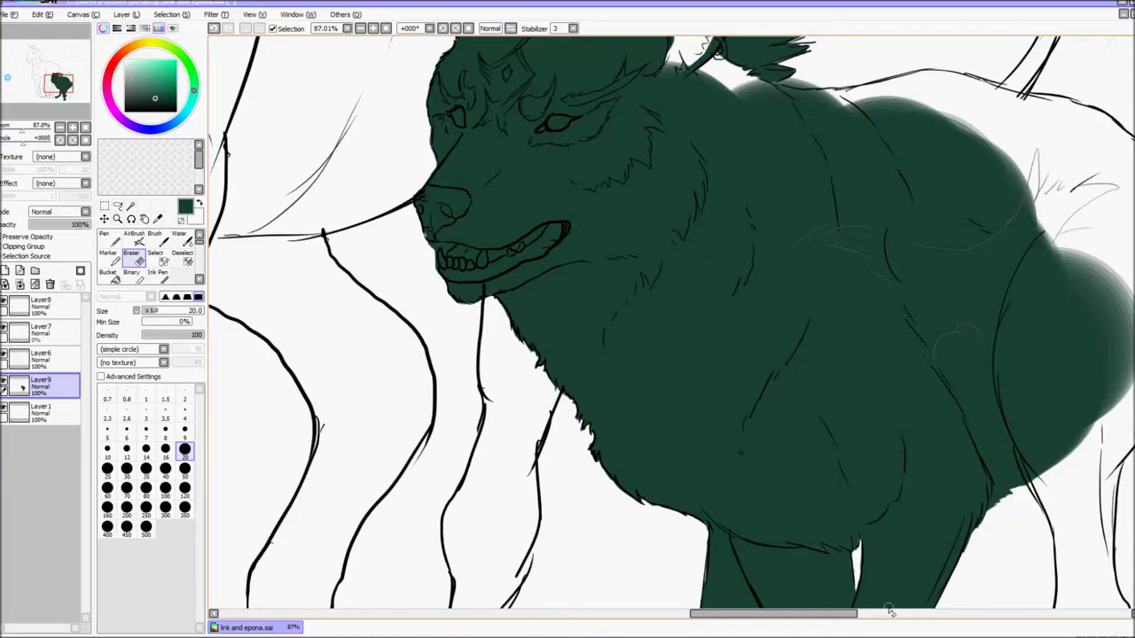
Step: Extend the dark green fill over the wolf's back and hindquarters with the pen
{"action": "scroll", "coordinate": [890, 610], "scroll_direction": "right", "scroll_amount": 5}
{"action": "key", "text": "n"}
{"action": "mouse_move", "coordinate": [497, 160]}
{"action": "left_mouse_down"}
{"action": "mouse_move", "coordinate": [692, 273]}
{"action": "mouse_move", "coordinate": [664, 463]}
{"action": "mouse_move", "coordinate": [861, 329]}
{"action": "mouse_move", "coordinate": [937, 319]}
{"action": "left_mouse_up"}
{"action": "scroll", "coordinate": [330, 216], "scroll_direction": "up", "scroll_amount": 3}
{"action": "key", "text": "bracketleft"}
{"action": "key", "text": "bracketleft"}
{"action": "key", "text": "bracketleft"}
{"action": "key", "text": "bracketleft"}
{"action": "key", "text": "bracketleft"}
{"action": "key", "text": "bracketleft"}
{"action": "key", "text": "bracketleft"}
{"action": "key", "text": "bracketleft"}
{"action": "key", "text": "bracketleft"}
{"action": "key", "text": "bracketleft"}
{"action": "mouse_move", "coordinate": [330, 216]}
{"action": "left_mouse_down"}
{"action": "mouse_move", "coordinate": [416, 329]}
{"action": "mouse_move", "coordinate": [573, 319]}
{"action": "mouse_move", "coordinate": [544, 343]}
{"action": "mouse_move", "coordinate": [705, 365]}
{"action": "mouse_move", "coordinate": [778, 492]}
{"action": "mouse_move", "coordinate": [728, 383]}
{"action": "mouse_move", "coordinate": [645, 339]}
{"action": "mouse_move", "coordinate": [702, 354]}
{"action": "mouse_move", "coordinate": [750, 406]}
{"action": "left_mouse_up"}
Step: Fill the tail and the hindquarter edges with dark green, varying the pen size for the fur outline
{"action": "key", "text": "bracketleft"}
{"action": "key", "text": "bracketleft"}
{"action": "key", "text": "bracketleft"}
{"action": "key", "text": "bracketleft"}
{"action": "key", "text": "bracketleft"}
{"action": "key", "text": "bracketleft"}
{"action": "key", "text": "bracketleft"}
{"action": "key", "text": "bracketleft"}
{"action": "key", "text": "bracketleft"}
{"action": "key", "text": "bracketleft"}
{"action": "mouse_move", "coordinate": [791, 495]}
{"action": "left_mouse_down"}
{"action": "mouse_move", "coordinate": [962, 446]}
{"action": "mouse_move", "coordinate": [913, 461]}
{"action": "mouse_move", "coordinate": [1016, 400]}
{"action": "mouse_move", "coordinate": [1119, 363]}
{"action": "mouse_move", "coordinate": [853, 328]}
{"action": "mouse_move", "coordinate": [782, 424]}
{"action": "left_mouse_up"}
{"action": "left_click_drag", "start_coordinate": [702, 358], "coordinate": [853, 329]}
{"action": "left_click_drag", "start_coordinate": [798, 409], "coordinate": [692, 538]}
{"action": "key", "text": "bracketright"}
{"action": "key", "text": "bracketright"}
{"action": "key", "text": "bracketright"}
{"action": "key", "text": "bracketright"}
{"action": "key", "text": "bracketright"}
{"action": "mouse_move", "coordinate": [671, 400]}
{"action": "left_mouse_down"}
{"action": "mouse_move", "coordinate": [752, 427]}
{"action": "mouse_move", "coordinate": [803, 374]}
{"action": "mouse_move", "coordinate": [761, 358]}
{"action": "mouse_move", "coordinate": [858, 330]}
{"action": "left_mouse_up"}
{"action": "left_click_drag", "start_coordinate": [763, 456], "coordinate": [660, 549]}
Step: Fill the hind leg and the remaining gaps in the lower legs and paws with dark green
{"action": "scroll", "coordinate": [861, 208], "scroll_direction": "down", "scroll_amount": 3}
{"action": "mouse_move", "coordinate": [372, 412]}
{"action": "left_mouse_down"}
{"action": "mouse_move", "coordinate": [422, 432]}
{"action": "mouse_move", "coordinate": [567, 447]}
{"action": "mouse_move", "coordinate": [638, 408]}
{"action": "mouse_move", "coordinate": [656, 354]}
{"action": "mouse_move", "coordinate": [716, 353]}
{"action": "mouse_move", "coordinate": [839, 220]}
{"action": "mouse_move", "coordinate": [559, 235]}
{"action": "mouse_move", "coordinate": [820, 142]}
{"action": "mouse_move", "coordinate": [864, 171]}
{"action": "mouse_move", "coordinate": [765, 251]}
{"action": "left_mouse_up"}
{"action": "mouse_move", "coordinate": [417, 443]}
{"action": "left_mouse_down"}
{"action": "mouse_move", "coordinate": [337, 496]}
{"action": "mouse_move", "coordinate": [310, 568]}
{"action": "left_mouse_up"}
{"action": "mouse_move", "coordinate": [327, 380]}
{"action": "left_mouse_down"}
{"action": "mouse_move", "coordinate": [736, 363]}
{"action": "mouse_move", "coordinate": [851, 433]}
{"action": "left_mouse_up"}
{"action": "left_click_drag", "start_coordinate": [856, 577], "coordinate": [722, 311]}
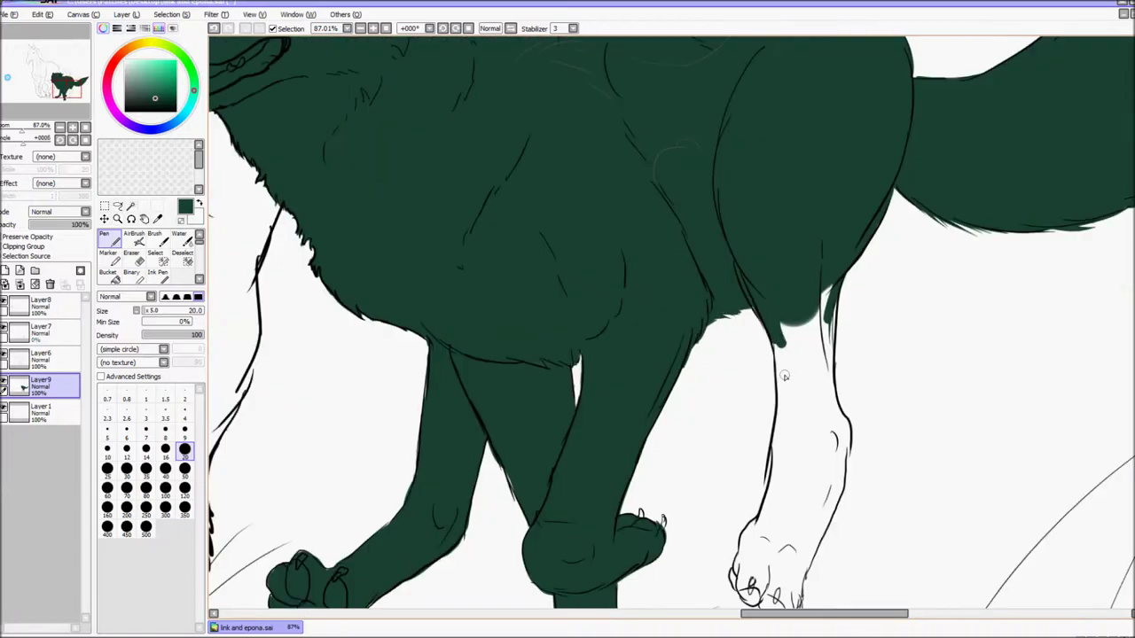
Step: Select the wolf's green silhouette and invert the selection to cover the background
{"action": "scroll", "coordinate": [780, 346], "scroll_direction": "down", "scroll_amount": 3}
{"action": "key", "text": "ctrl+a"}
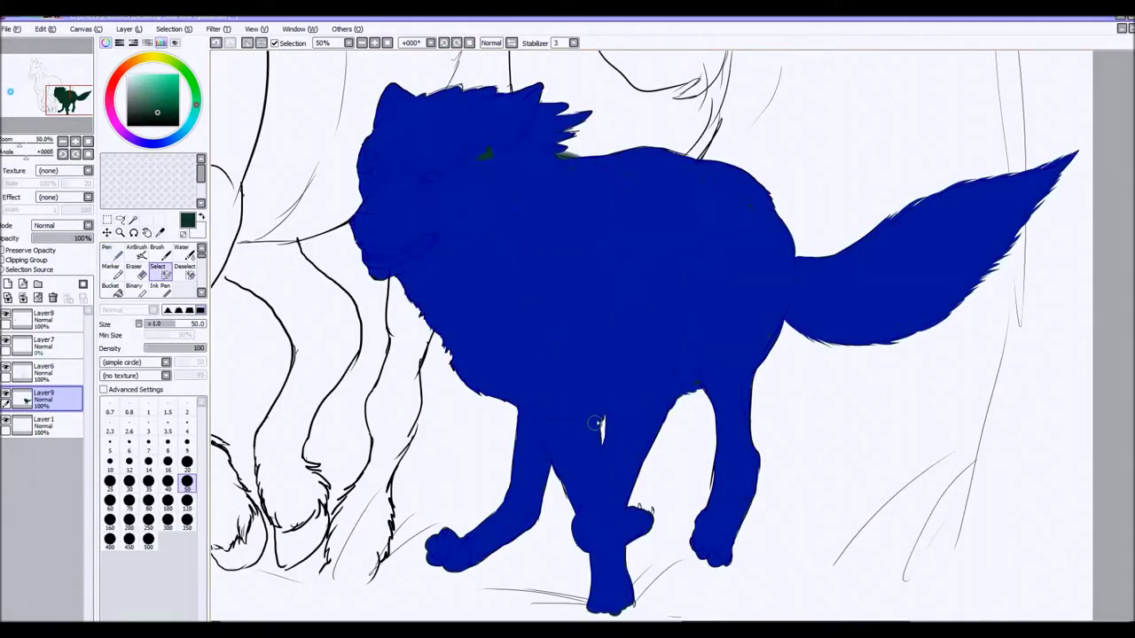
{"action": "left_click", "coordinate": [174, 28]}
{"action": "left_click", "coordinate": [223, 50]}
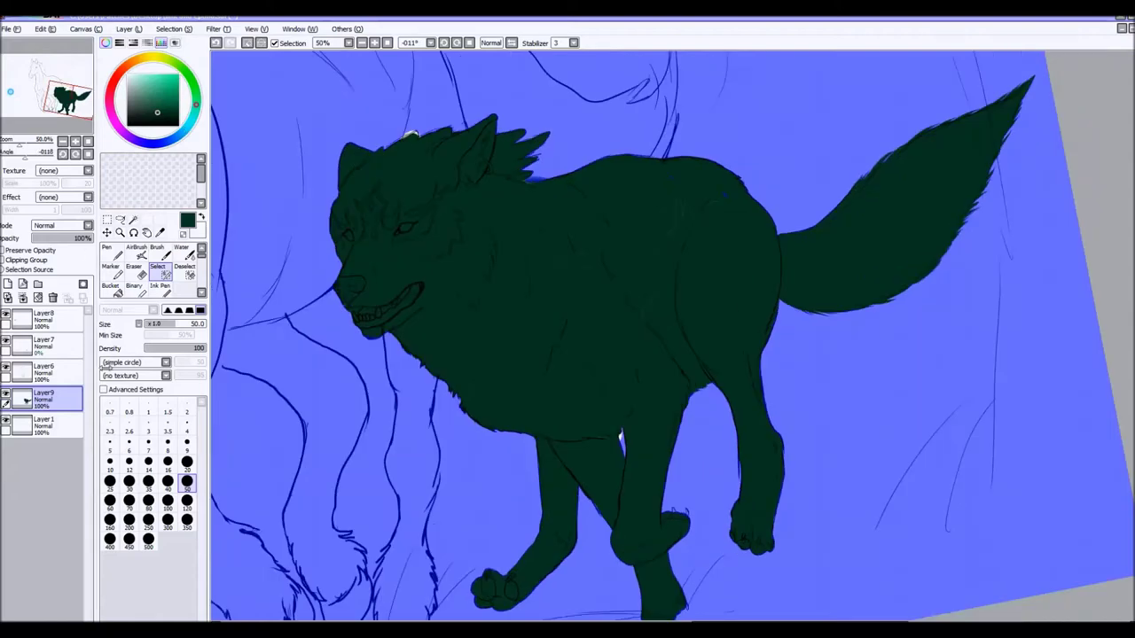
Step: Erase stray green outside the wolf with a 350 px eraser and turn the selection back onto the cleaned-up silhouette
{"action": "left_click", "coordinate": [134, 266]}
{"action": "left_click", "coordinate": [187, 523]}
{"action": "left_click", "coordinate": [156, 266]}
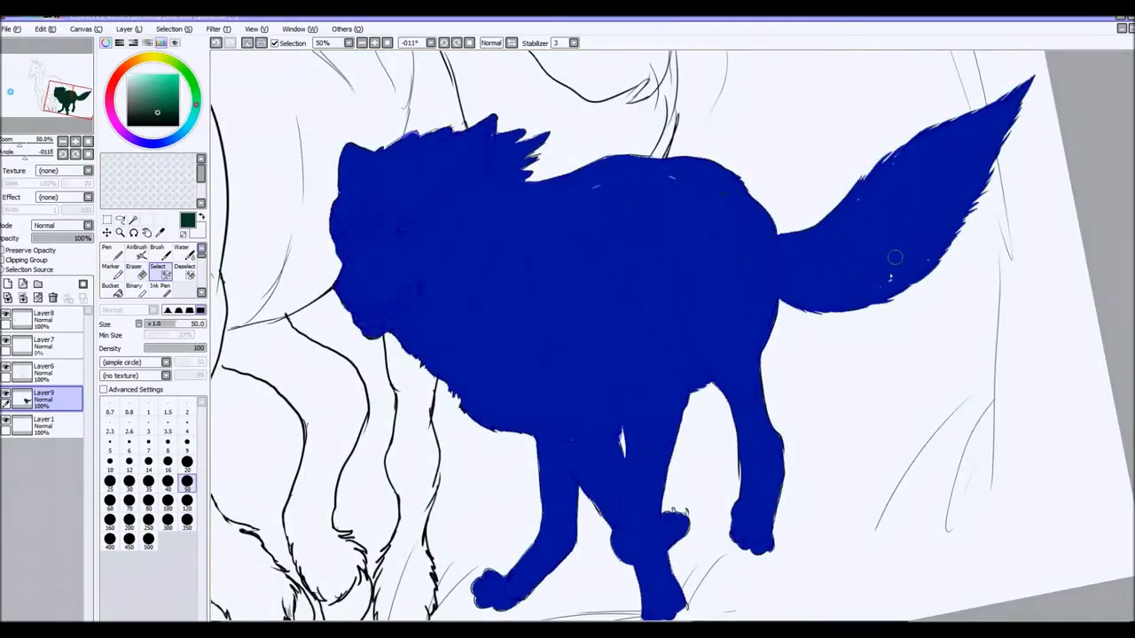
{"action": "left_click", "coordinate": [184, 266]}
{"action": "left_click", "coordinate": [186, 440]}
{"action": "key", "text": "n"}
{"action": "scroll", "coordinate": [674, 337], "scroll_direction": "down", "scroll_amount": 1}
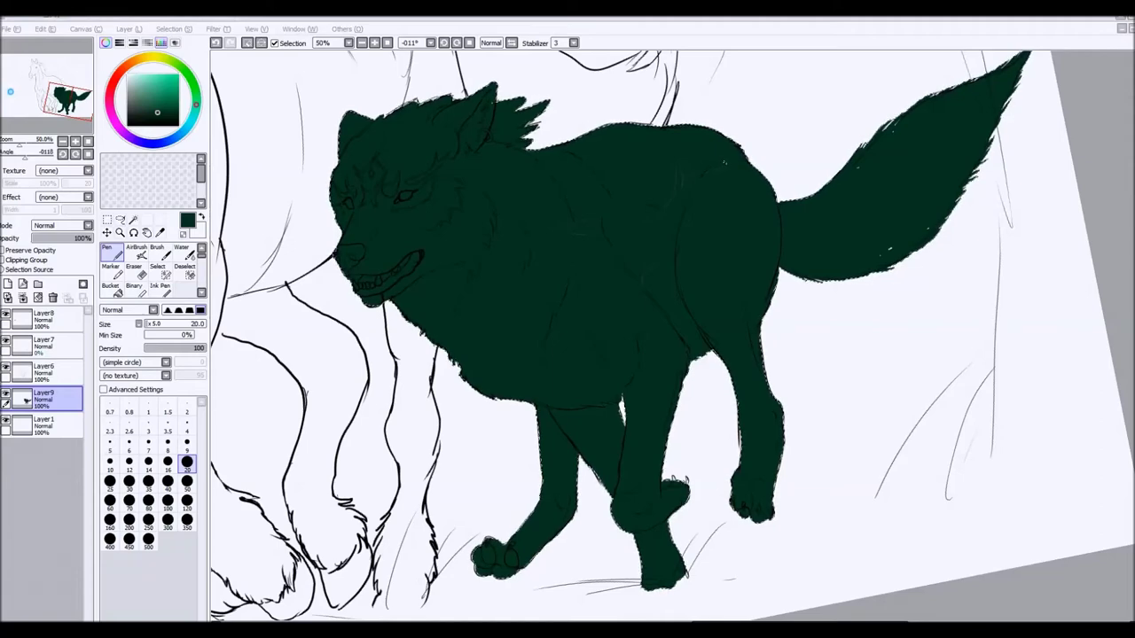
Step: Paste the wolf reference image onto a new layer
{"action": "key", "text": "x"}
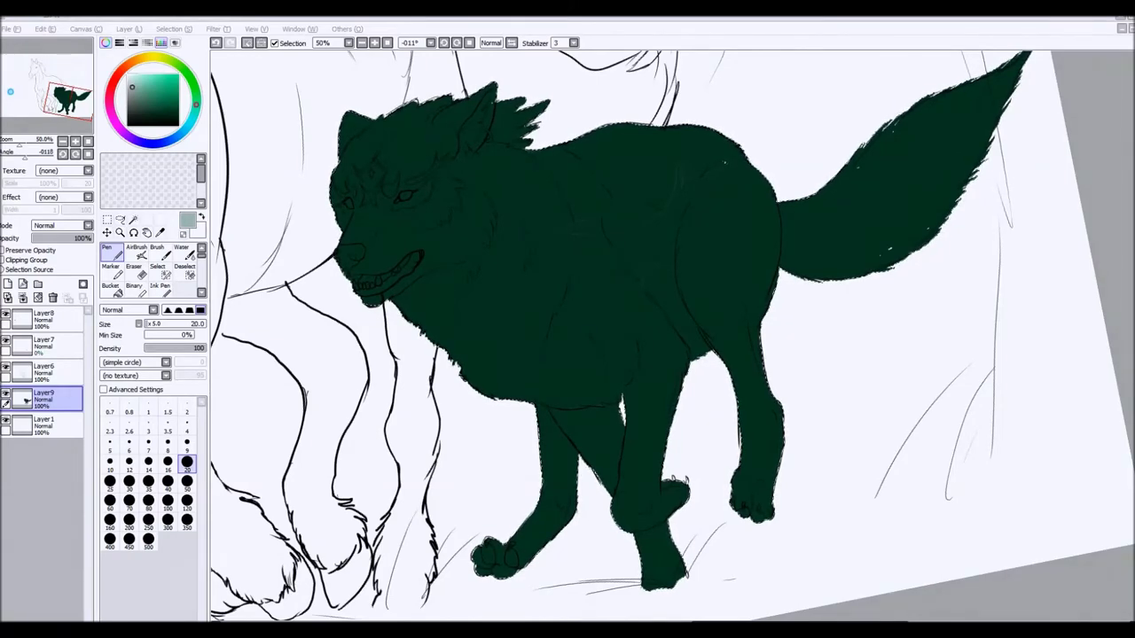
{"action": "key", "text": "ctrl+v"}
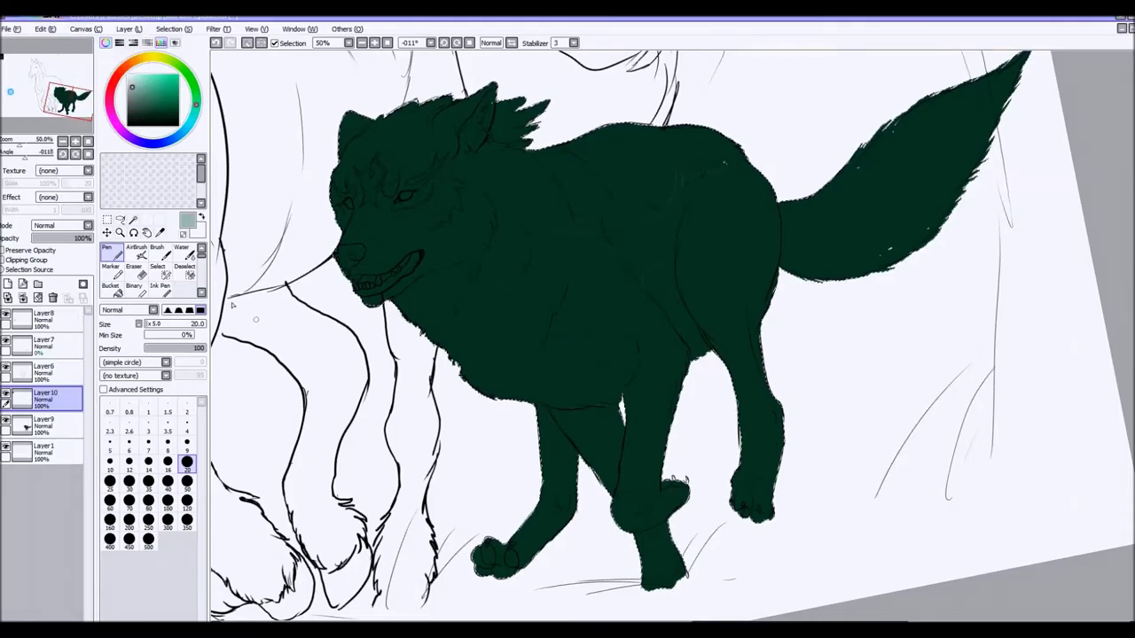
{"action": "scroll", "coordinate": [287, 265], "scroll_direction": "down", "scroll_amount": 6}
{"action": "scroll", "coordinate": [287, 265], "scroll_direction": "up", "scroll_amount": 8}
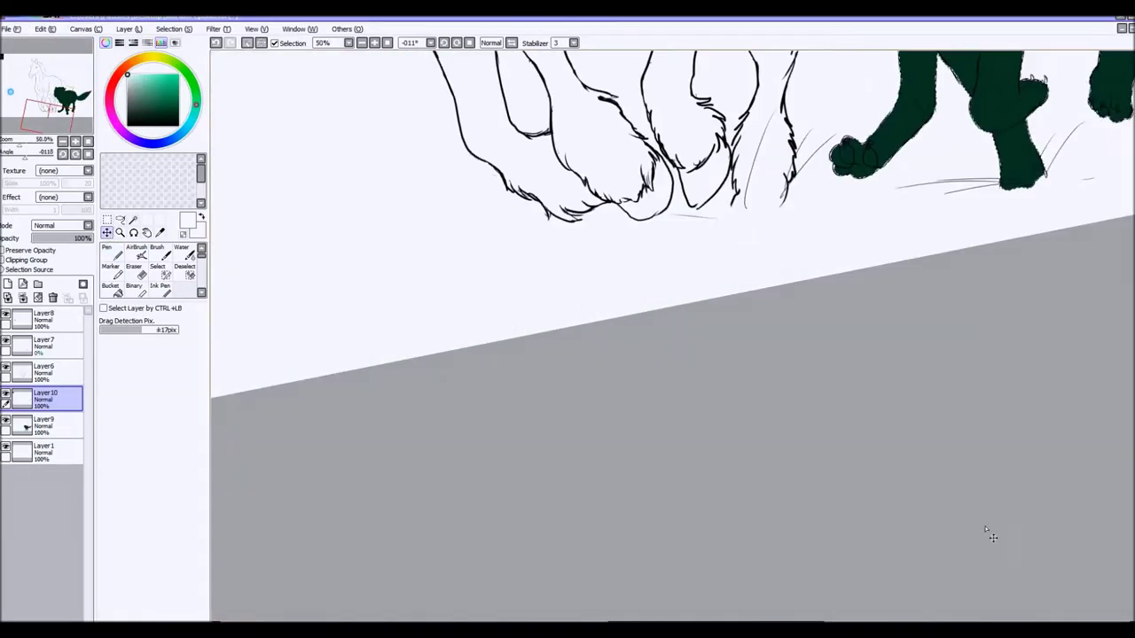
{"action": "scroll", "coordinate": [689, 359], "scroll_direction": "down", "scroll_amount": 8}
{"action": "scroll", "coordinate": [689, 359], "scroll_direction": "up", "scroll_amount": 7}
{"action": "scroll", "coordinate": [689, 358], "scroll_direction": "down", "scroll_amount": 4}
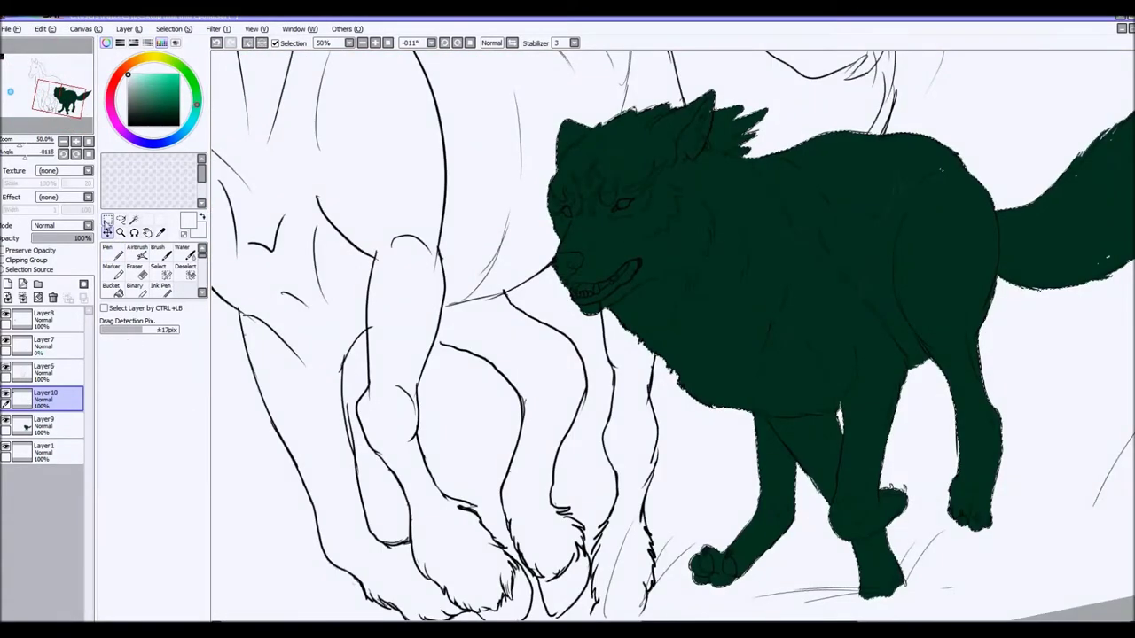
Step: Paste the reference image again, place it in the canvas's lower-right corner, and trim its edges with a 350 px eraser
{"action": "key", "text": "ctrl+v"}
{"action": "scroll", "coordinate": [33, 133], "scroll_direction": "down", "scroll_amount": 2}
{"action": "left_click_drag", "start_coordinate": [33, 133], "coordinate": [41, 124]}
{"action": "left_click_drag", "start_coordinate": [393, 121], "coordinate": [798, 411]}
{"action": "left_click_drag", "start_coordinate": [745, 373], "coordinate": [979, 353]}
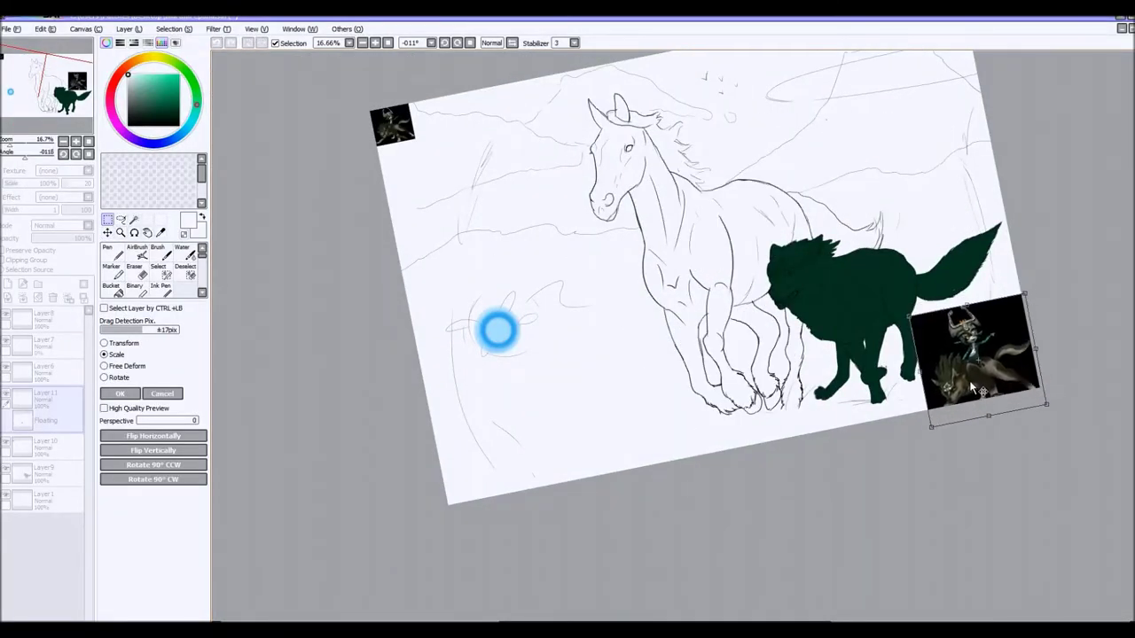
{"action": "left_click", "coordinate": [135, 266]}
{"action": "mouse_move", "coordinate": [913, 293]}
{"action": "left_mouse_down"}
{"action": "mouse_move", "coordinate": [966, 253]}
{"action": "mouse_move", "coordinate": [1025, 257]}
{"action": "mouse_move", "coordinate": [1038, 380]}
{"action": "mouse_move", "coordinate": [1051, 355]}
{"action": "left_mouse_up"}
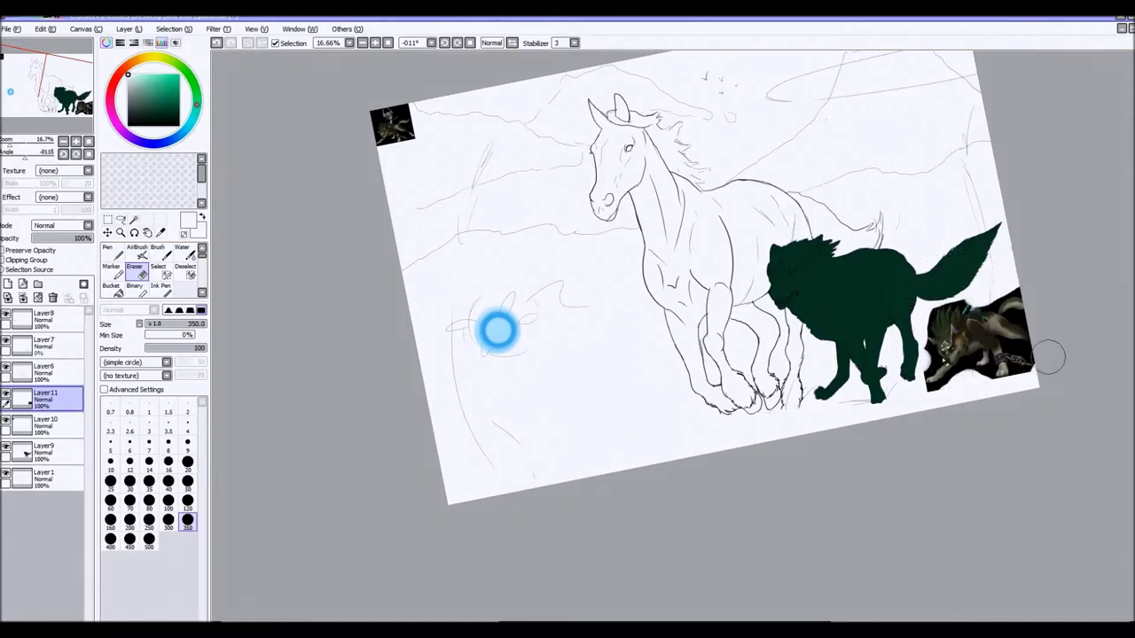
Step: Reselect the wolf silhouette on Layer9 with the magic wand and fill in missed areas with the Select brush
{"action": "left_click", "coordinate": [45, 450]}
{"action": "left_click", "coordinate": [134, 219]}
{"action": "left_click", "coordinate": [845, 394]}
{"action": "scroll", "coordinate": [498, 330], "scroll_direction": "up", "scroll_amount": 5}
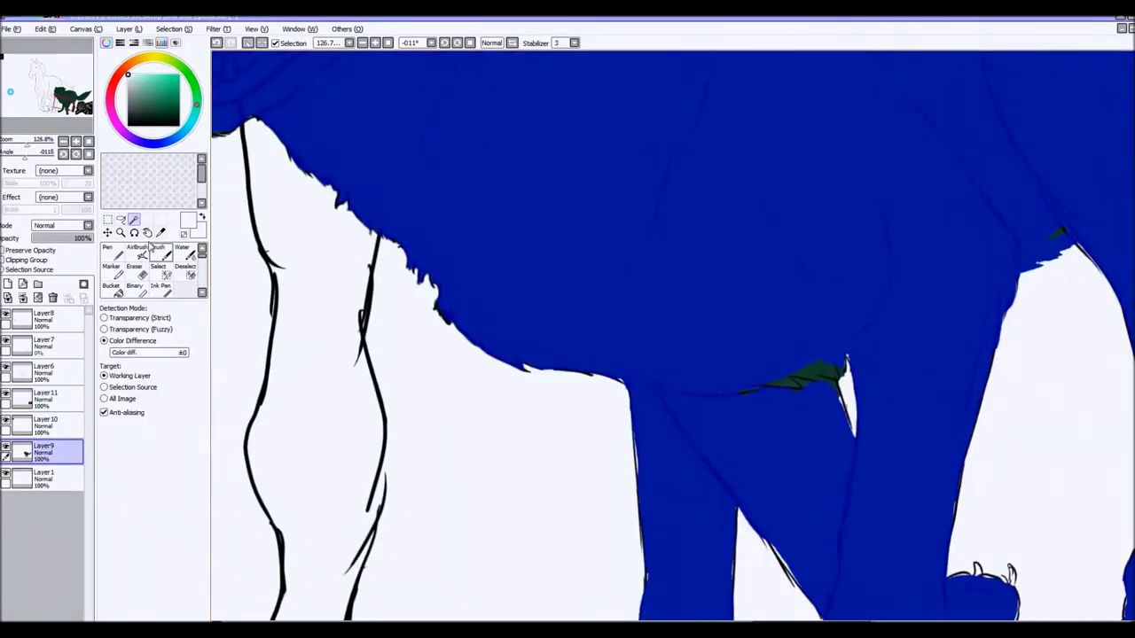
{"action": "left_click", "coordinate": [158, 266]}
{"action": "scroll", "coordinate": [587, 326], "scroll_direction": "down", "scroll_amount": 3}
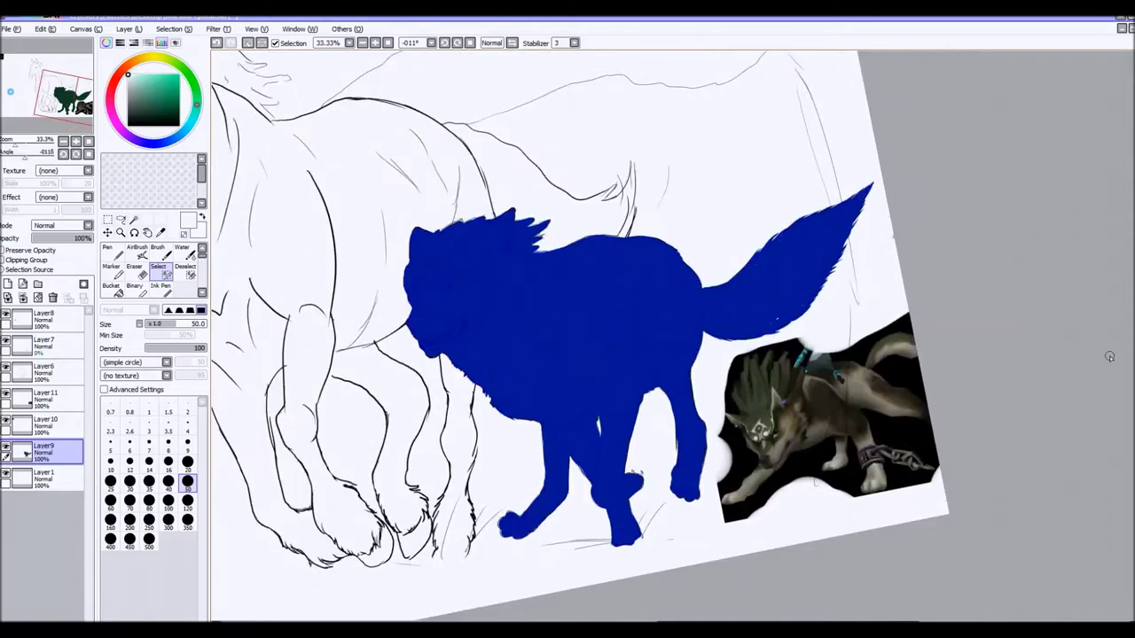
Step: Paint the wolf's paws and lower legs cream on Layer9 with a 40 px pen
{"action": "left_click", "coordinate": [112, 252]}
{"action": "left_click", "coordinate": [44, 318]}
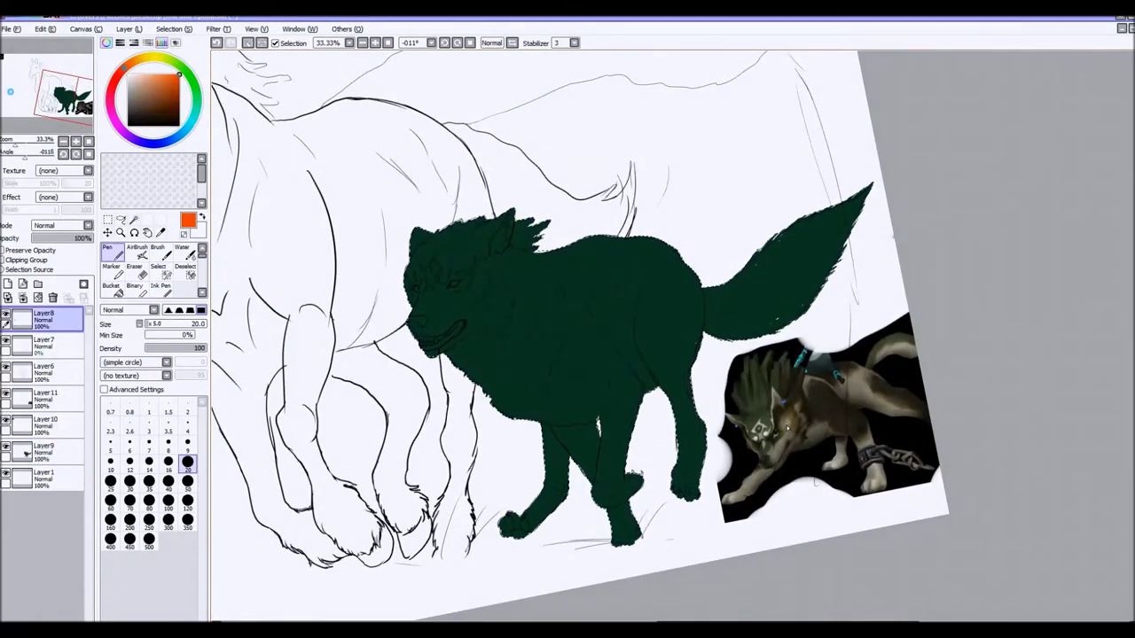
{"action": "left_click", "coordinate": [135, 78]}
{"action": "mouse_move", "coordinate": [513, 525]}
{"action": "left_mouse_down"}
{"action": "mouse_move", "coordinate": [560, 493]}
{"action": "mouse_move", "coordinate": [630, 536]}
{"action": "left_mouse_up"}
{"action": "left_click", "coordinate": [44, 450]}
{"action": "left_click", "coordinate": [169, 481]}
{"action": "left_click_drag", "start_coordinate": [682, 461], "coordinate": [679, 493]}
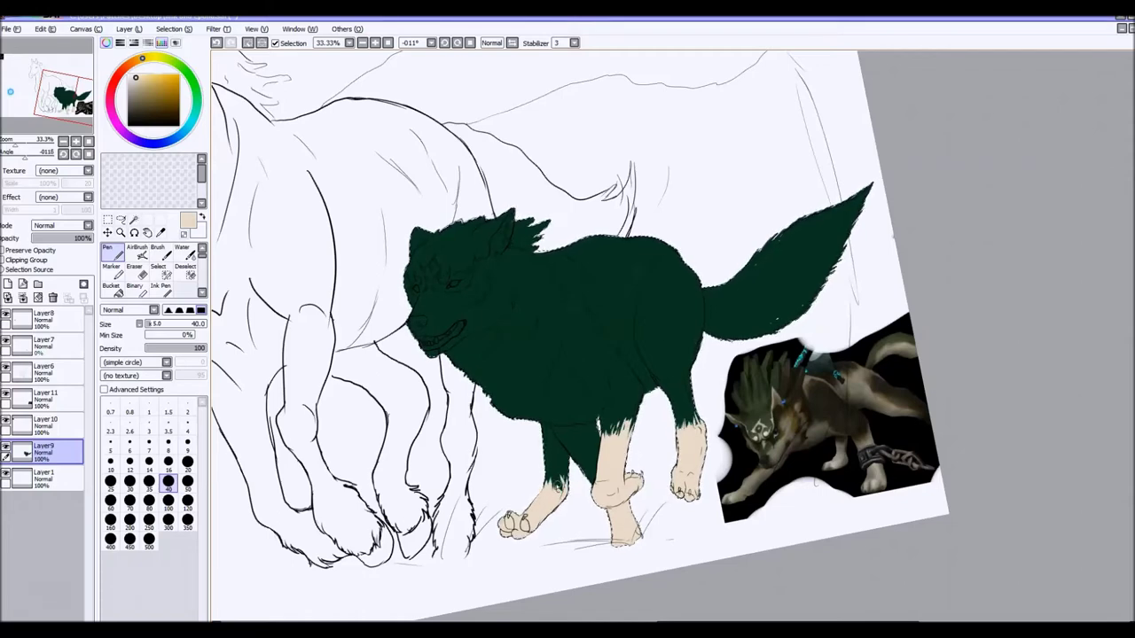
Step: Paint tan-brown markings on the inner ear, cheek, shoulder, haunch and upper edges of the cream legs
{"action": "left_click_drag", "start_coordinate": [159, 94], "coordinate": [155, 87]}
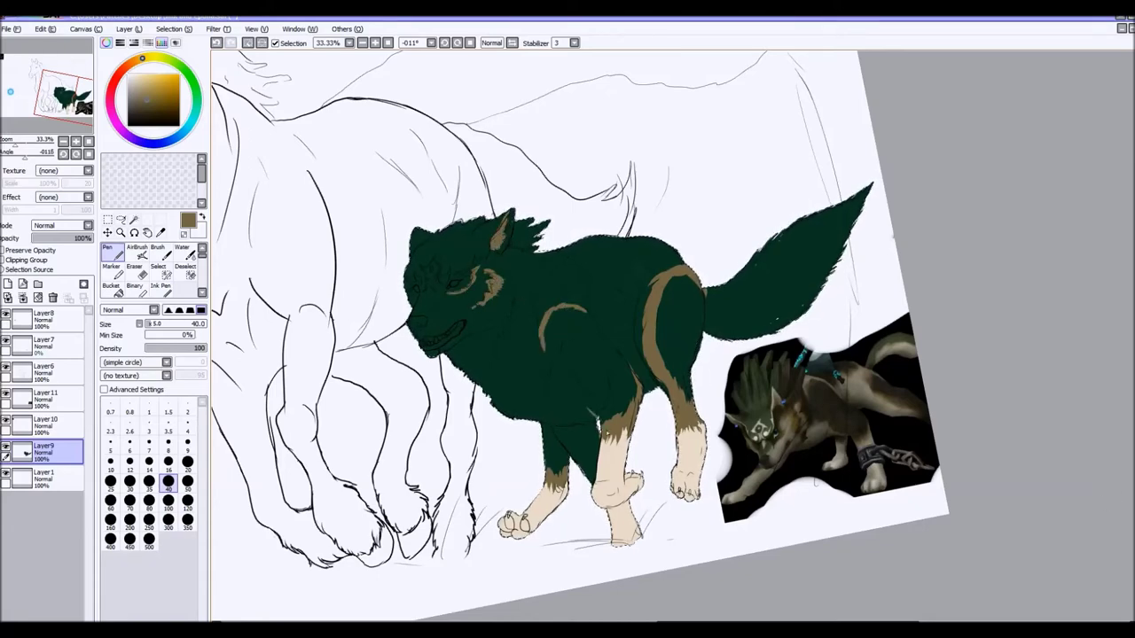
{"action": "left_click_drag", "start_coordinate": [655, 342], "coordinate": [661, 304]}
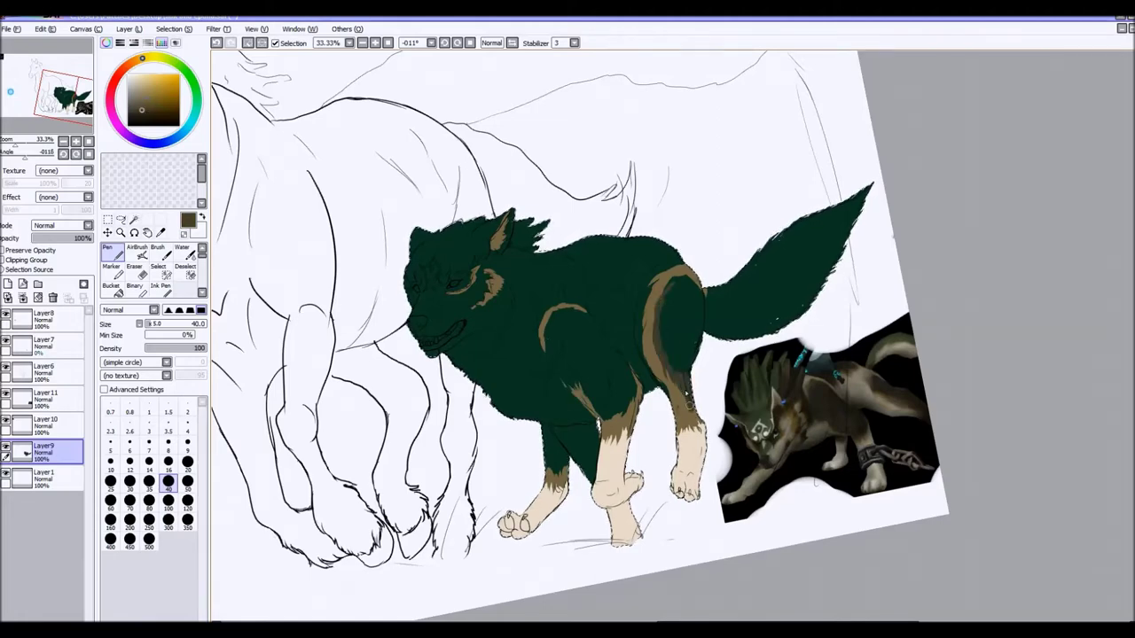
Step: Paint dark brown fur patches over the wolf's back, neck, shoulder, front legs and thigh
{"action": "left_click", "coordinate": [670, 300], "text": "alt"}
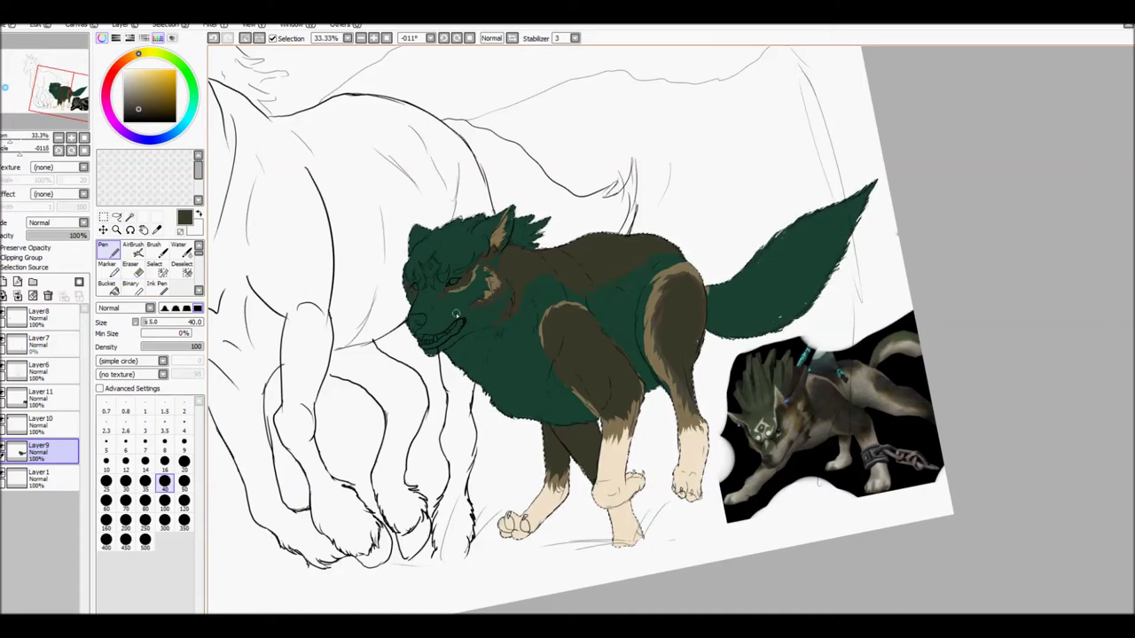
{"action": "left_click_drag", "start_coordinate": [506, 373], "coordinate": [551, 312]}
{"action": "left_click_drag", "start_coordinate": [562, 376], "coordinate": [624, 435]}
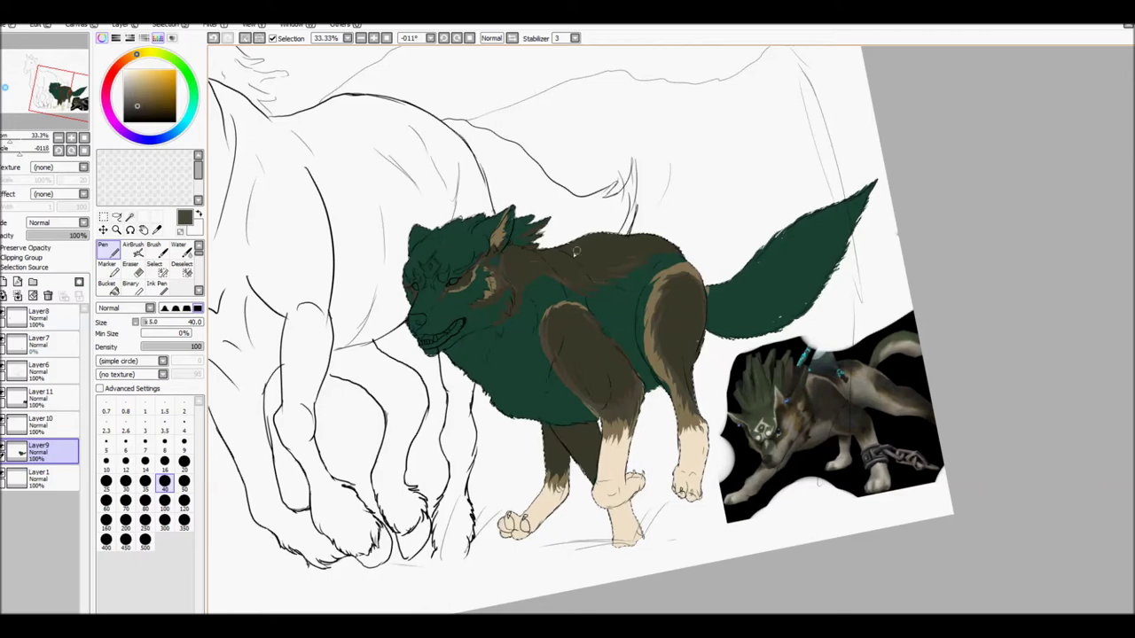
Step: Paint cream fur on the face markings, muzzle, chest, flank and underside of the tail
{"action": "left_click", "coordinate": [634, 496], "text": "alt"}
{"action": "left_click_drag", "start_coordinate": [443, 350], "coordinate": [492, 335]}
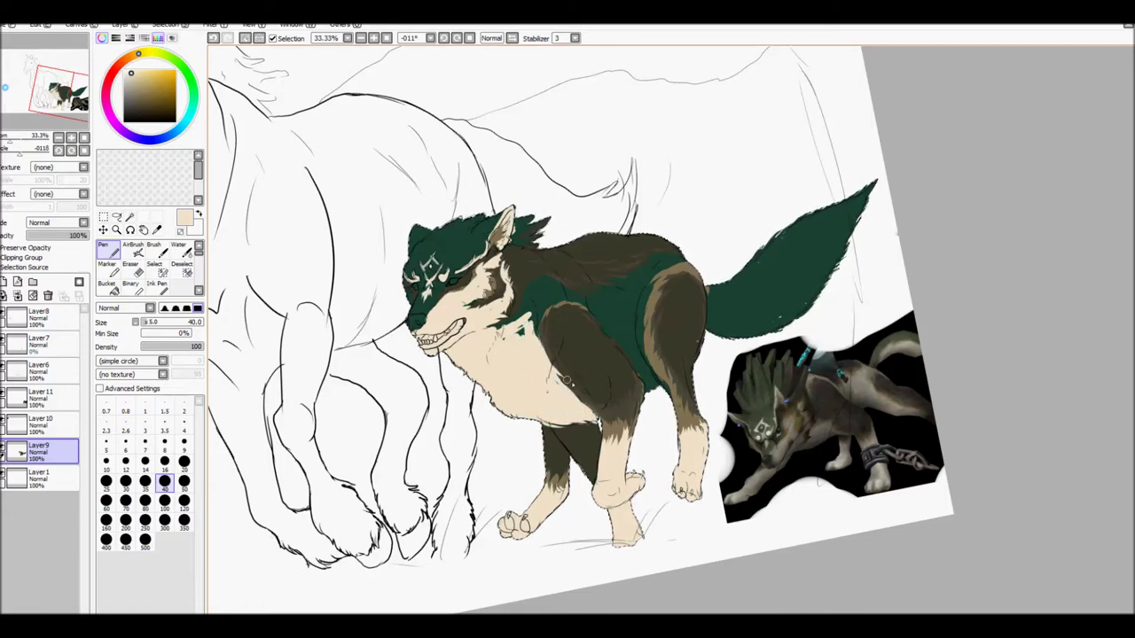
{"action": "left_click_drag", "start_coordinate": [554, 355], "coordinate": [647, 231]}
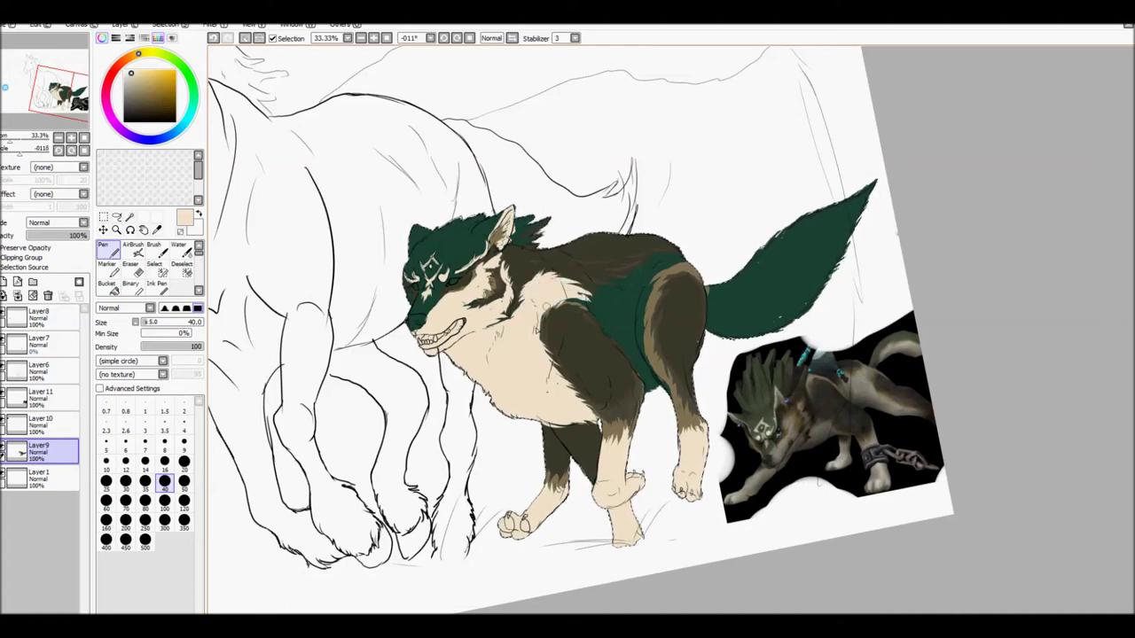
{"action": "left_click_drag", "start_coordinate": [618, 336], "coordinate": [594, 268]}
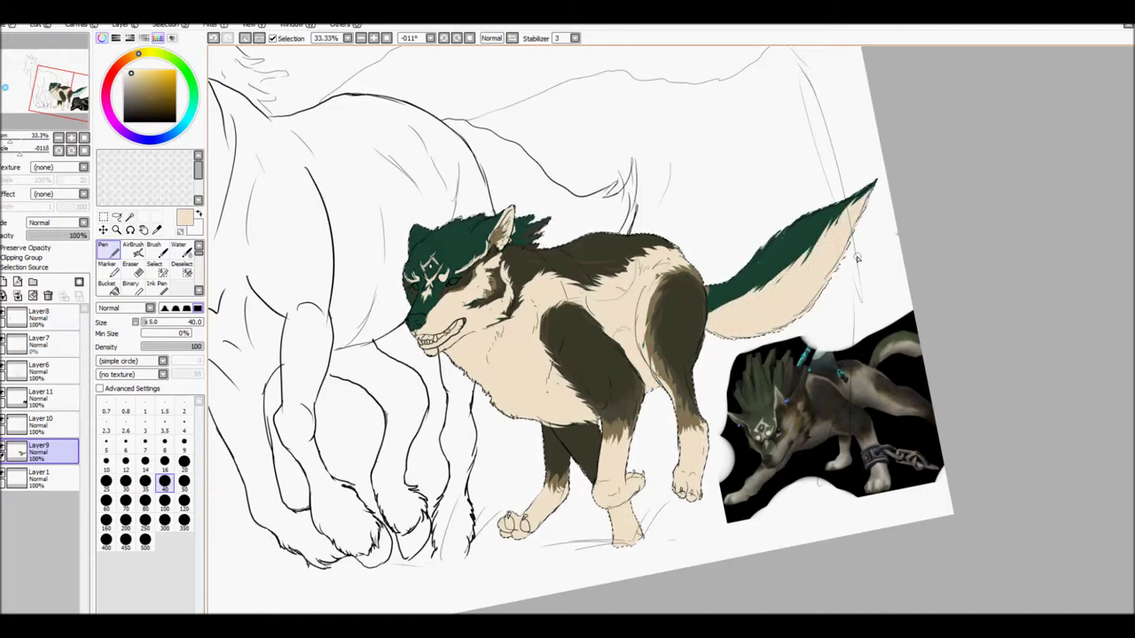
Step: Shade the green fur of the head, mane and tail with strokes of darker and brighter green
{"action": "left_click", "coordinate": [425, 303], "text": "alt"}
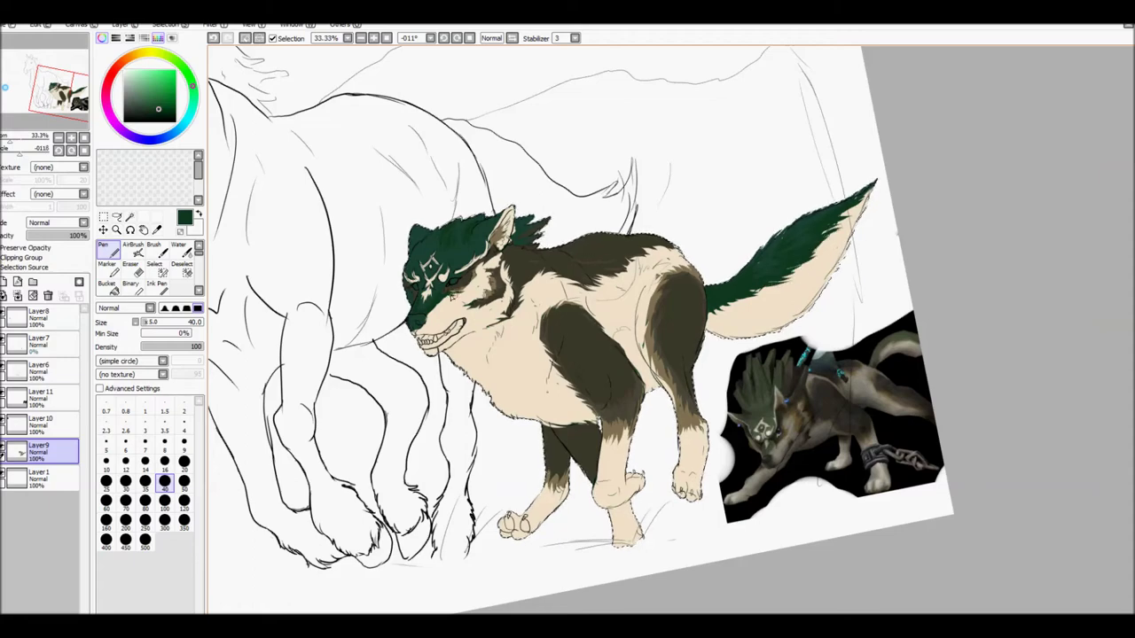
{"action": "left_click", "coordinate": [437, 231], "text": "alt"}
{"action": "left_click", "coordinate": [435, 244], "text": "alt"}
{"action": "left_click", "coordinate": [426, 248], "text": "alt"}
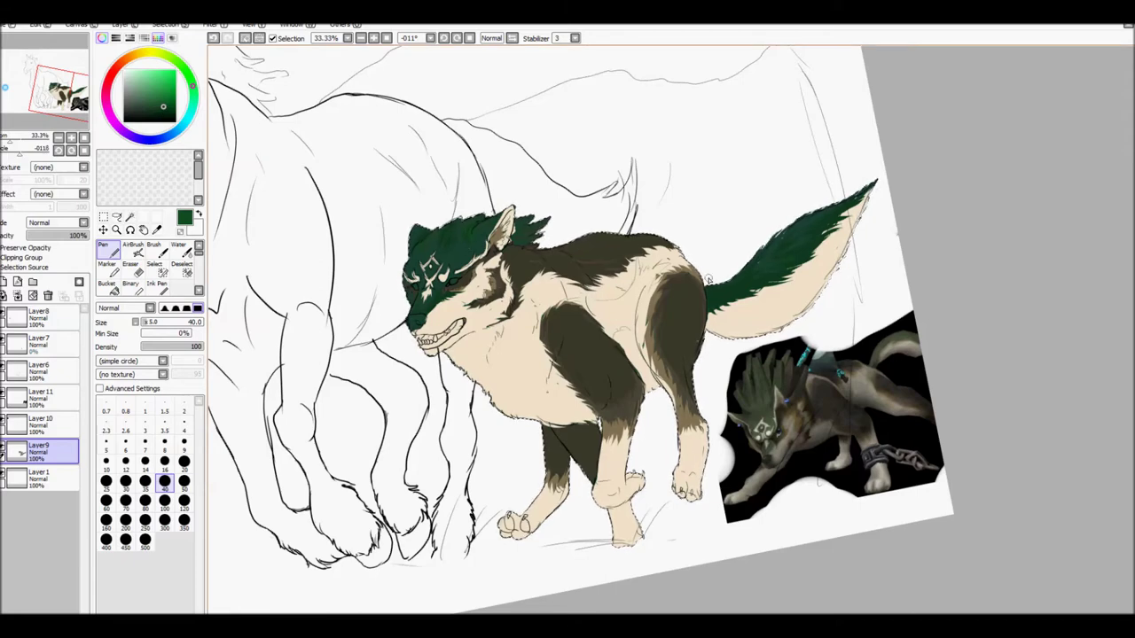
{"action": "left_click", "coordinate": [395, 267], "text": "alt"}
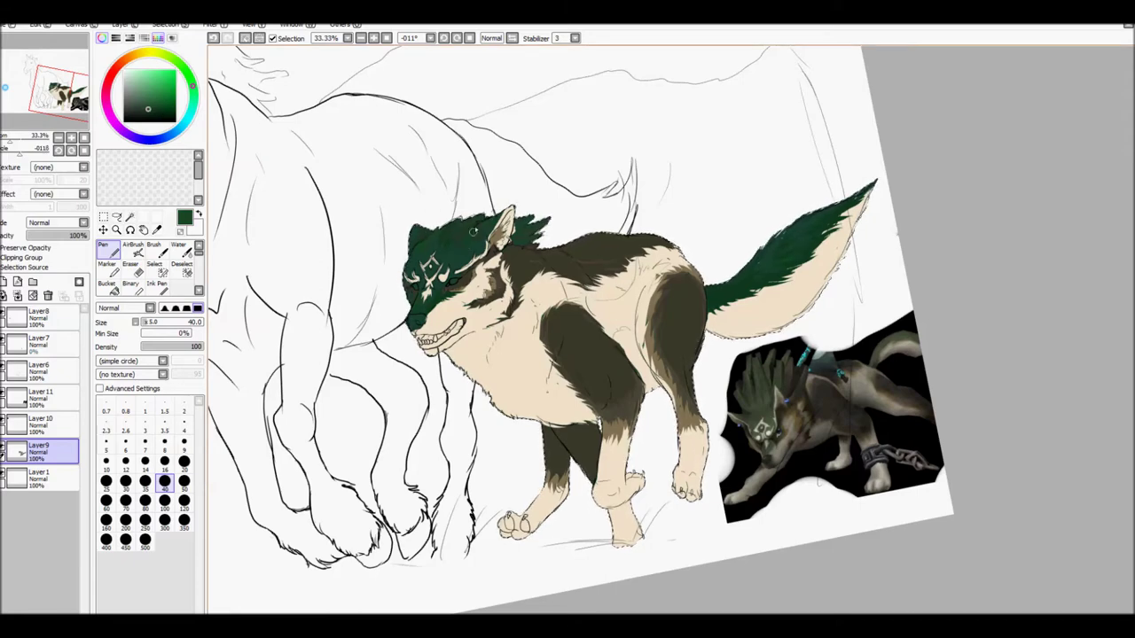
Step: Paint the wolf's nose dark grey and blend its shading with a 4 px Blur brush
{"action": "scroll", "coordinate": [417, 346], "scroll_direction": "up", "scroll_amount": 5}
{"action": "key", "text": "e"}
{"action": "key", "text": "n"}
{"action": "mouse_move", "coordinate": [363, 244]}
{"action": "left_mouse_down"}
{"action": "mouse_move", "coordinate": [390, 266]}
{"action": "mouse_move", "coordinate": [379, 289]}
{"action": "mouse_move", "coordinate": [390, 284]}
{"action": "left_mouse_up"}
{"action": "mouse_move", "coordinate": [355, 222]}
{"action": "left_mouse_down"}
{"action": "mouse_move", "coordinate": [421, 130]}
{"action": "mouse_move", "coordinate": [404, 244]}
{"action": "left_mouse_up"}
{"action": "left_click_drag", "start_coordinate": [342, 266], "coordinate": [368, 292]}
{"action": "key", "text": "b"}
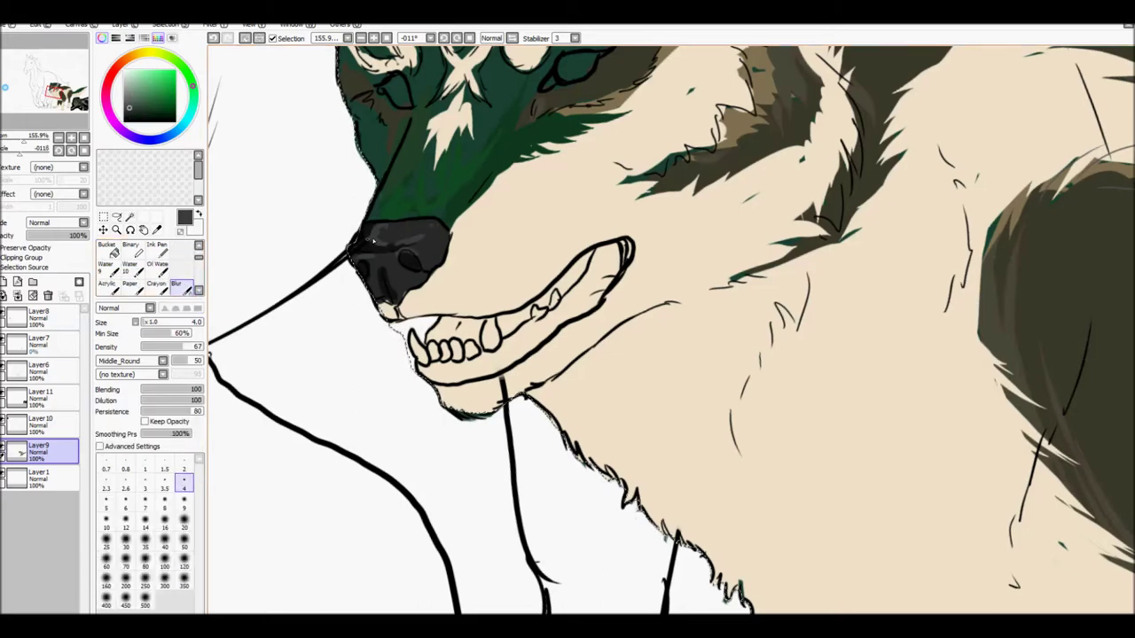
{"action": "left_click_drag", "start_coordinate": [414, 243], "coordinate": [372, 266]}
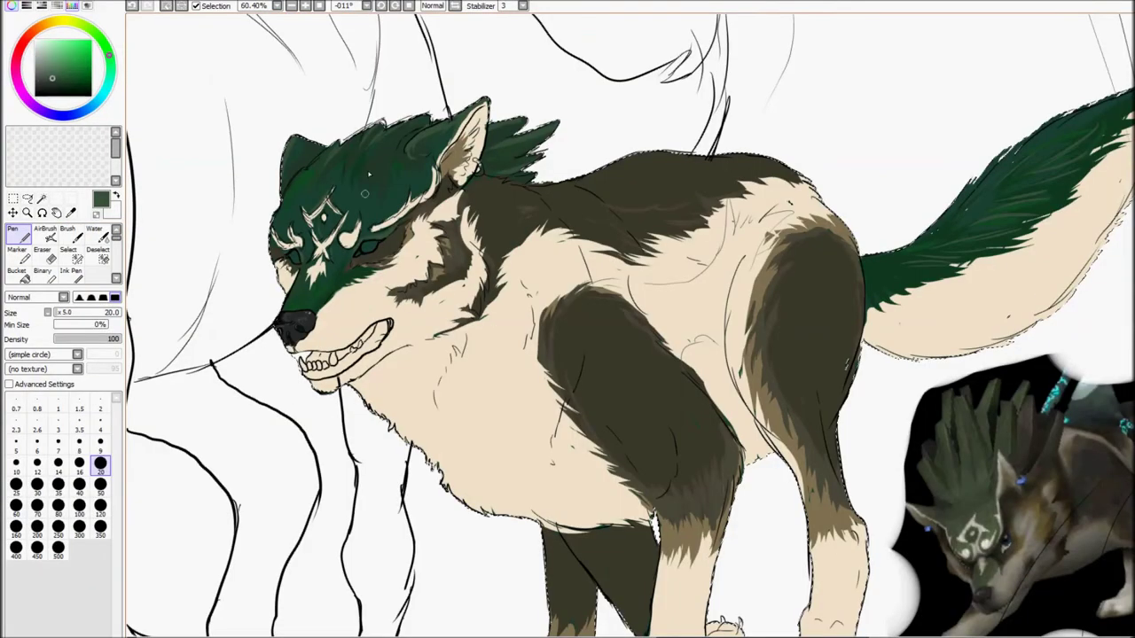
Step: Add muted green strokes to the forehead fur and detail the eyes' inner corners in black and grey
{"action": "mouse_move", "coordinate": [368, 175]}
{"action": "left_mouse_down"}
{"action": "mouse_move", "coordinate": [417, 133]}
{"action": "mouse_move", "coordinate": [373, 156]}
{"action": "mouse_move", "coordinate": [461, 116]}
{"action": "mouse_move", "coordinate": [428, 139]}
{"action": "left_mouse_up"}
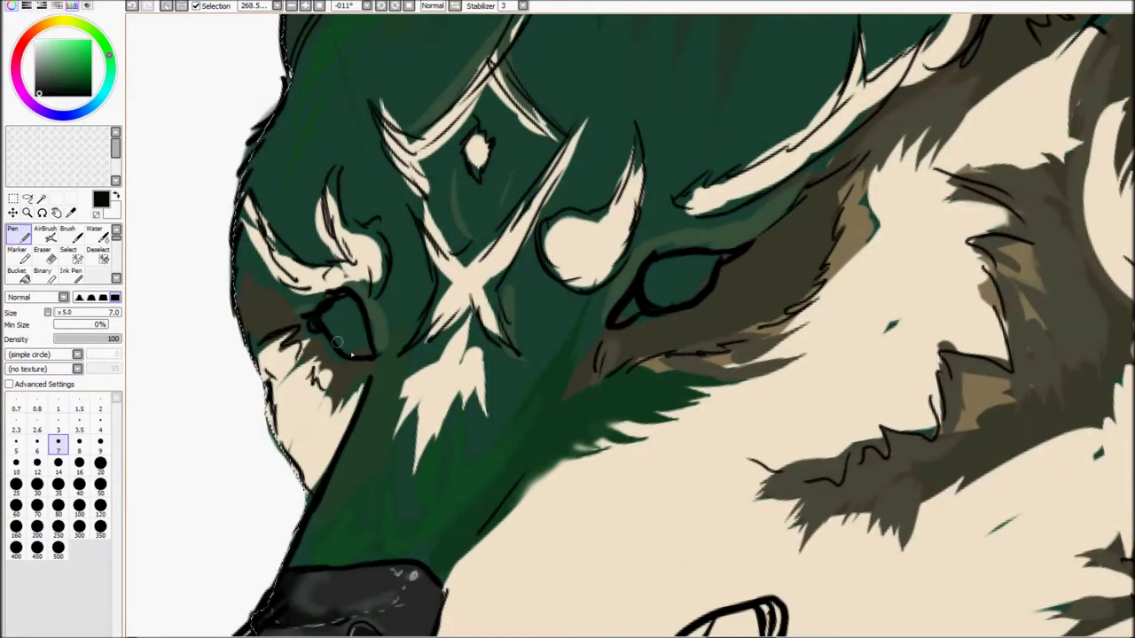
{"action": "left_click", "coordinate": [34, 60]}
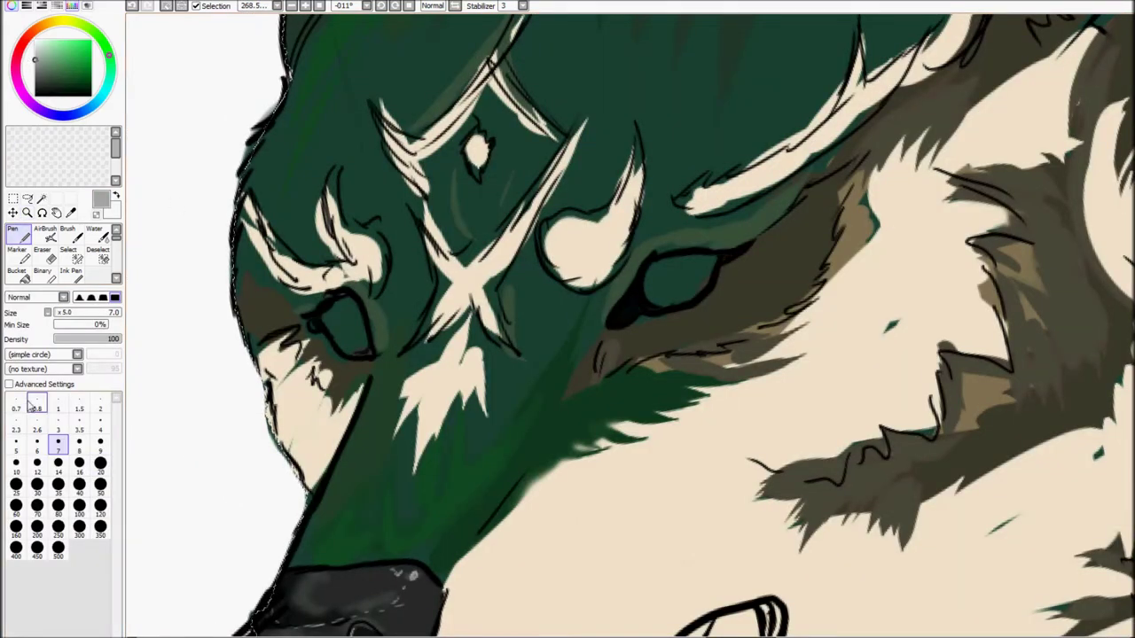
{"action": "left_click", "coordinate": [16, 408]}
Step: Fill both of the wolf's irises with blue using a 20 px pen
{"action": "left_click", "coordinate": [74, 114]}
{"action": "left_click", "coordinate": [72, 78]}
{"action": "left_click", "coordinate": [101, 462]}
{"action": "mouse_move", "coordinate": [654, 288]}
{"action": "left_mouse_down"}
{"action": "mouse_move", "coordinate": [705, 265]}
{"action": "mouse_move", "coordinate": [708, 274]}
{"action": "left_mouse_up"}
{"action": "left_click_drag", "start_coordinate": [339, 313], "coordinate": [359, 345]}
Step: Add lighter blue highlights and dark shading to the irises with a 9 px pen
{"action": "left_click", "coordinate": [71, 64]}
{"action": "left_click", "coordinate": [100, 441]}
{"action": "left_click_drag", "start_coordinate": [657, 293], "coordinate": [699, 255]}
{"action": "left_click", "coordinate": [34, 95]}
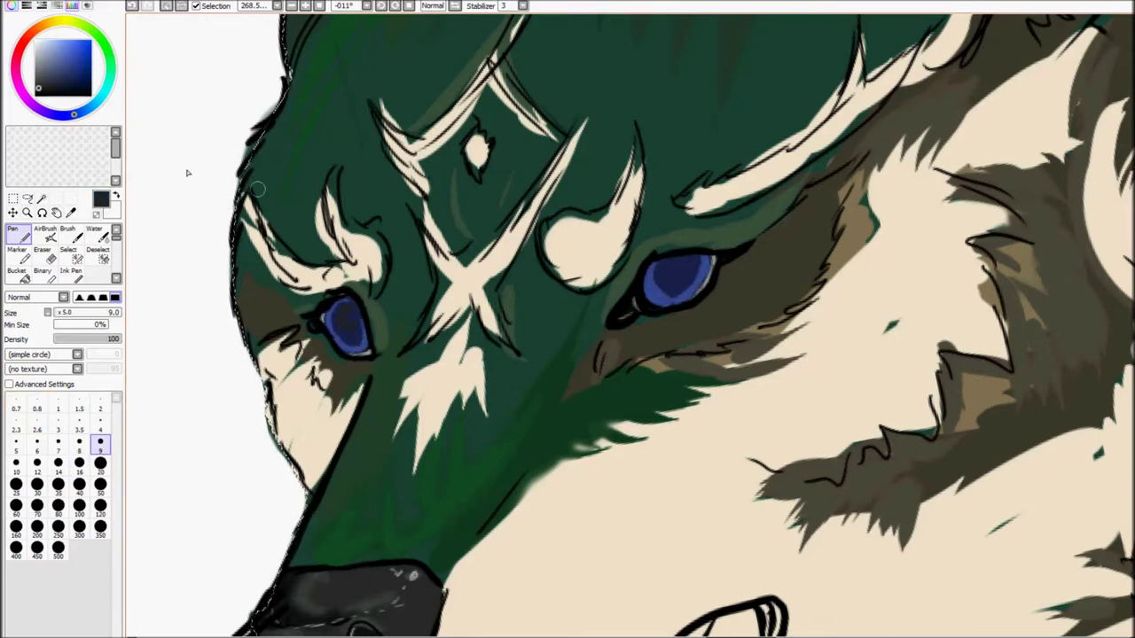
Step: Darken the pupils and edges of the wolf's eyes with a 9 px pen and add pale highlights with a 1.5 px pen
{"action": "left_click_drag", "start_coordinate": [340, 306], "coordinate": [350, 329]}
{"action": "mouse_move", "coordinate": [679, 262]}
{"action": "left_mouse_down"}
{"action": "mouse_move", "coordinate": [712, 263]}
{"action": "mouse_move", "coordinate": [652, 288]}
{"action": "left_mouse_up"}
{"action": "left_click_drag", "start_coordinate": [705, 253], "coordinate": [714, 266]}
{"action": "left_click", "coordinate": [35, 40]}
{"action": "left_click", "coordinate": [79, 408]}
{"action": "left_click_drag", "start_coordinate": [335, 310], "coordinate": [342, 317]}
{"action": "left_click_drag", "start_coordinate": [660, 282], "coordinate": [700, 265]}
{"action": "left_click", "coordinate": [51, 78]}
Step: Paint the wolf's lips dark grey with mottled brownish shading along the lower jaw, using a 16 px pen
{"action": "key", "text": "ctrl+minus"}
{"action": "key", "text": "ctrl+minus"}
{"action": "key", "text": "ctrl+minus"}
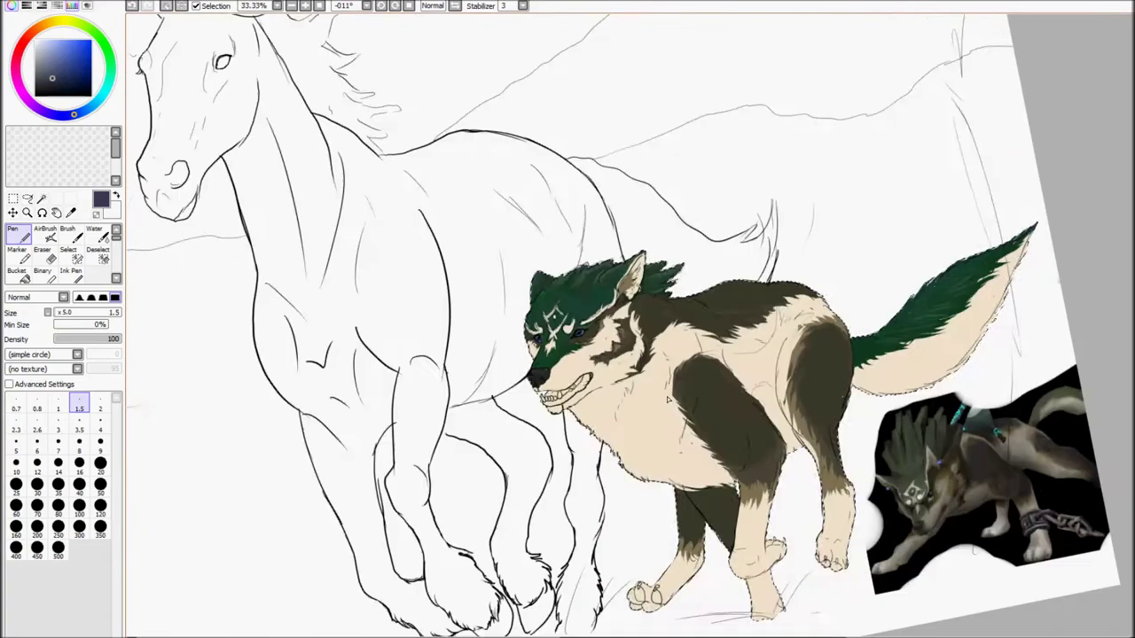
{"action": "key", "text": "ctrl+plus"}
{"action": "key", "text": "ctrl+plus"}
{"action": "key", "text": "ctrl+plus"}
{"action": "left_click", "coordinate": [38, 82]}
{"action": "left_click", "coordinate": [79, 462]}
{"action": "left_click_drag", "start_coordinate": [530, 284], "coordinate": [497, 341]}
{"action": "left_click", "coordinate": [42, 84]}
{"action": "mouse_move", "coordinate": [532, 282]}
{"action": "left_mouse_down"}
{"action": "mouse_move", "coordinate": [484, 358]}
{"action": "mouse_move", "coordinate": [433, 377]}
{"action": "mouse_move", "coordinate": [499, 351]}
{"action": "mouse_move", "coordinate": [377, 416]}
{"action": "mouse_move", "coordinate": [362, 407]}
{"action": "mouse_move", "coordinate": [285, 445]}
{"action": "mouse_move", "coordinate": [372, 449]}
{"action": "left_mouse_up"}
{"action": "mouse_move", "coordinate": [532, 275]}
{"action": "left_mouse_down"}
{"action": "mouse_move", "coordinate": [510, 333]}
{"action": "mouse_move", "coordinate": [518, 315]}
{"action": "mouse_move", "coordinate": [302, 459]}
{"action": "mouse_move", "coordinate": [416, 408]}
{"action": "mouse_move", "coordinate": [496, 341]}
{"action": "left_mouse_up"}
{"action": "left_click_drag", "start_coordinate": [382, 417], "coordinate": [350, 448]}
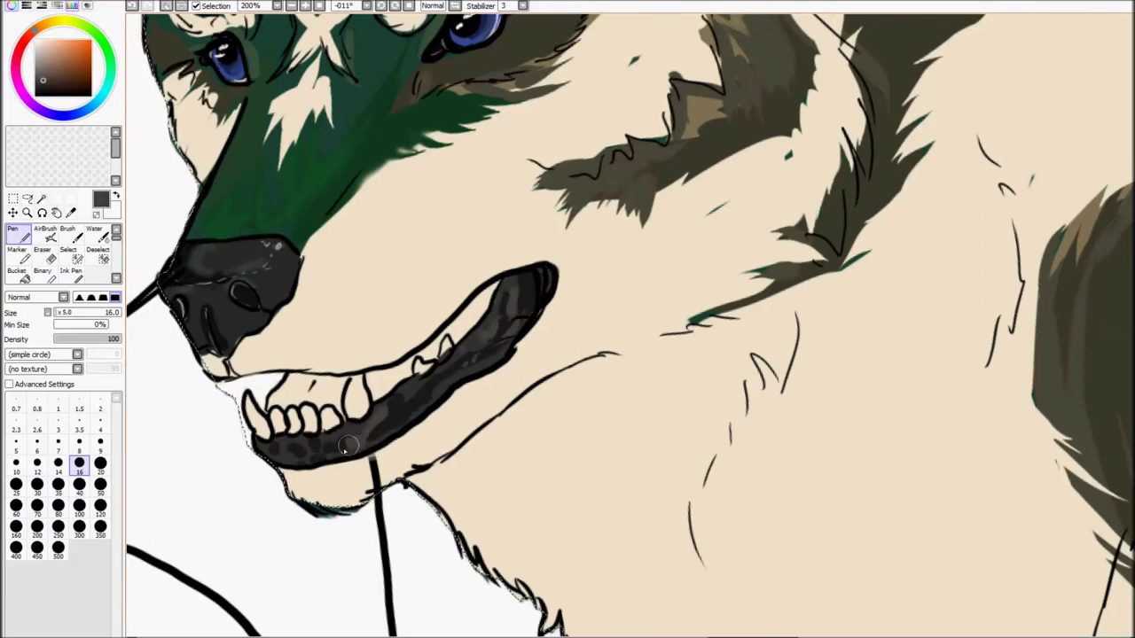
Step: Paint the inside of the wolf's mouth muted pinkish brown and fill the teeth with cream using the 16 px pen
{"action": "left_click", "coordinate": [431, 399], "text": "alt"}
{"action": "mouse_move", "coordinate": [282, 390]}
{"action": "left_mouse_down"}
{"action": "mouse_move", "coordinate": [372, 382]}
{"action": "mouse_move", "coordinate": [461, 332]}
{"action": "mouse_move", "coordinate": [488, 290]}
{"action": "left_mouse_up"}
{"action": "left_click_drag", "start_coordinate": [52, 27], "coordinate": [59, 20]}
{"action": "left_click", "coordinate": [39, 61]}
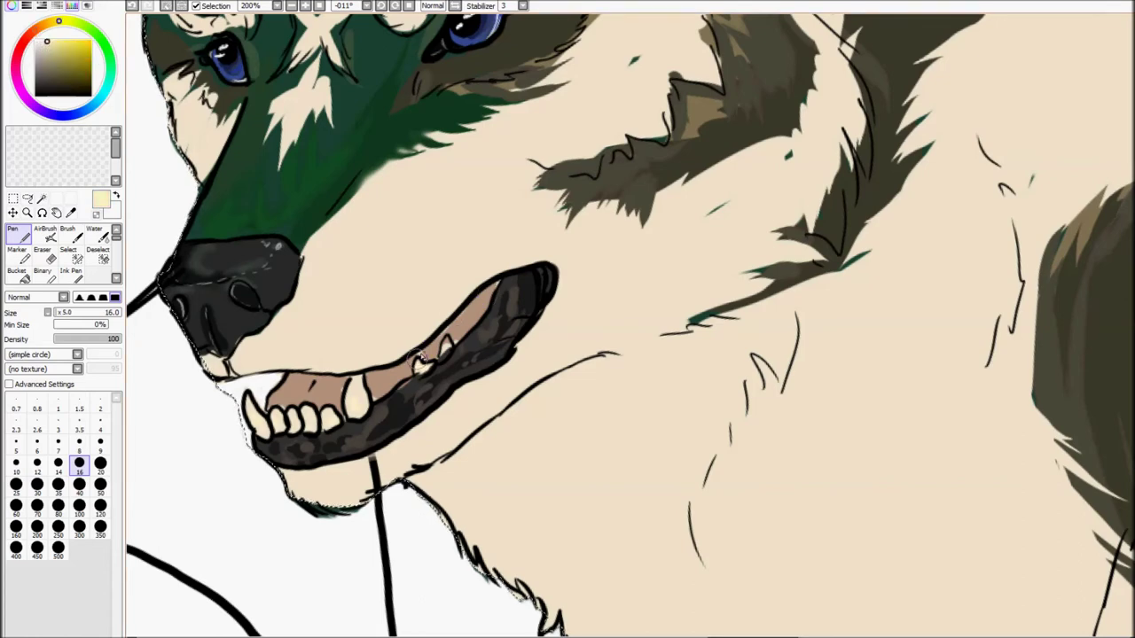
Step: Touch up the wolf's back teeth and add pale accents along the lower lip with a 3.5 px pen
{"action": "left_click", "coordinate": [79, 429]}
{"action": "left_click_drag", "start_coordinate": [394, 392], "coordinate": [422, 381]}
{"action": "left_click", "coordinate": [35, 43]}
{"action": "left_click_drag", "start_coordinate": [520, 331], "coordinate": [479, 365]}
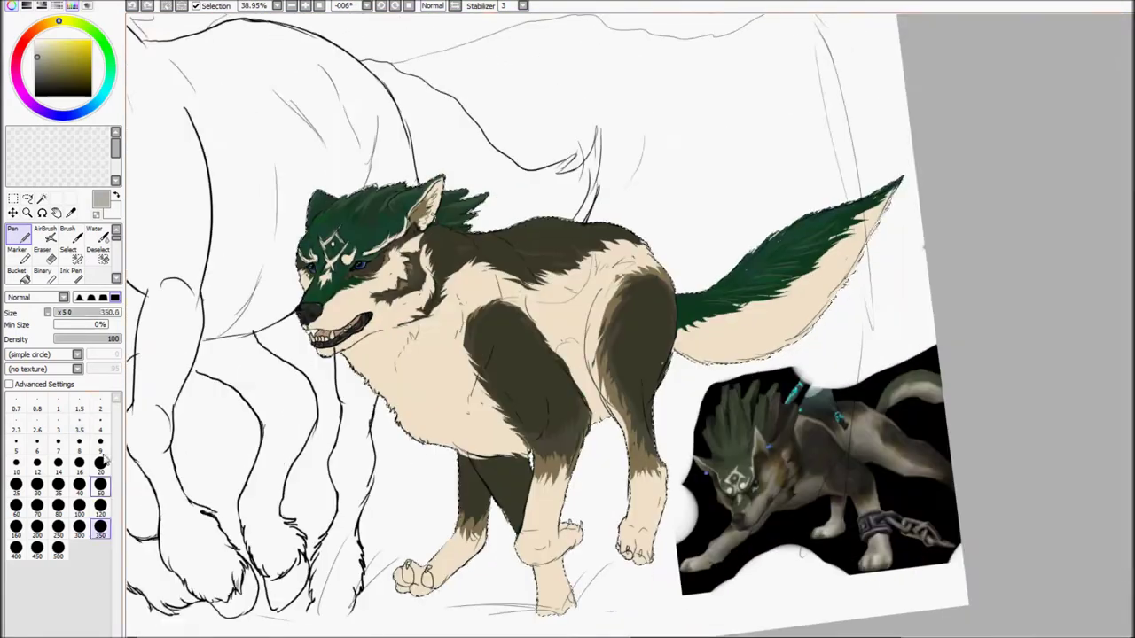
Step: Paint the wolf's toes and pads dark grey and its claws black on the three raised paws
{"action": "key", "text": "e"}
{"action": "mouse_move", "coordinate": [701, 461]}
{"action": "left_mouse_down"}
{"action": "mouse_move", "coordinate": [735, 497]}
{"action": "mouse_move", "coordinate": [877, 514]}
{"action": "mouse_move", "coordinate": [963, 540]}
{"action": "left_mouse_up"}
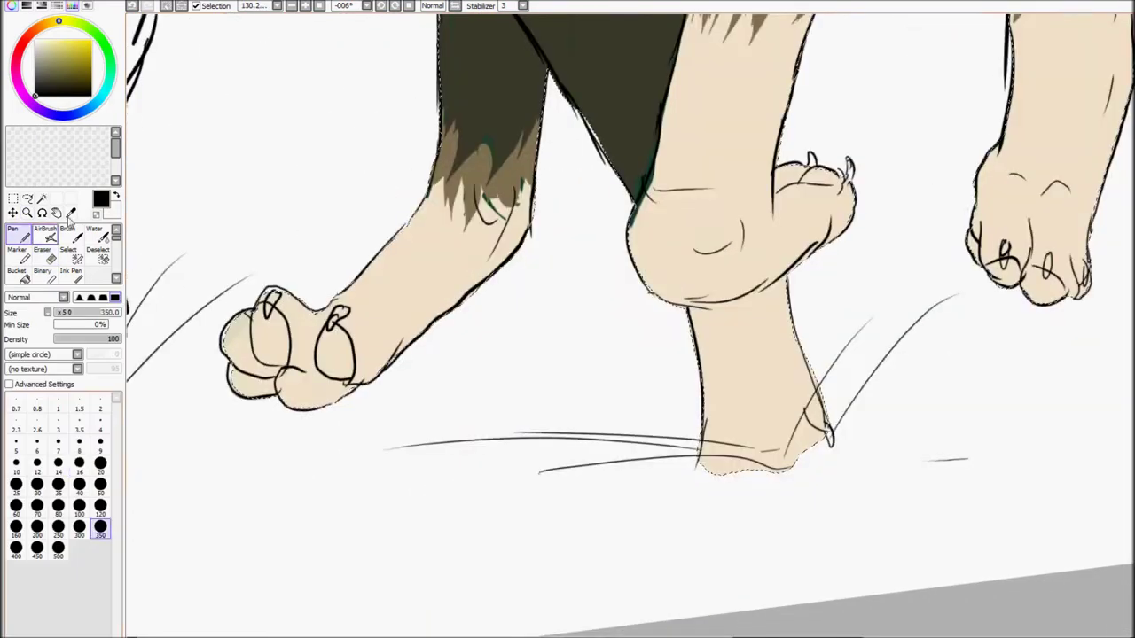
{"action": "mouse_move", "coordinate": [238, 321]}
{"action": "left_mouse_down"}
{"action": "mouse_move", "coordinate": [267, 392]}
{"action": "mouse_move", "coordinate": [253, 355]}
{"action": "mouse_move", "coordinate": [266, 328]}
{"action": "mouse_move", "coordinate": [306, 390]}
{"action": "mouse_move", "coordinate": [342, 373]}
{"action": "left_mouse_up"}
{"action": "left_click_drag", "start_coordinate": [264, 298], "coordinate": [271, 316]}
{"action": "left_click_drag", "start_coordinate": [335, 309], "coordinate": [344, 325]}
{"action": "left_click_drag", "start_coordinate": [777, 173], "coordinate": [846, 177]}
{"action": "mouse_move", "coordinate": [971, 232]}
{"action": "left_mouse_down"}
{"action": "mouse_move", "coordinate": [1011, 283]}
{"action": "mouse_move", "coordinate": [1085, 297]}
{"action": "left_mouse_up"}
{"action": "left_click_drag", "start_coordinate": [1005, 243], "coordinate": [1006, 268]}
{"action": "mouse_move", "coordinate": [1046, 256]}
{"action": "left_mouse_down"}
{"action": "mouse_move", "coordinate": [1048, 276]}
{"action": "mouse_move", "coordinate": [1088, 293]}
{"action": "left_mouse_up"}
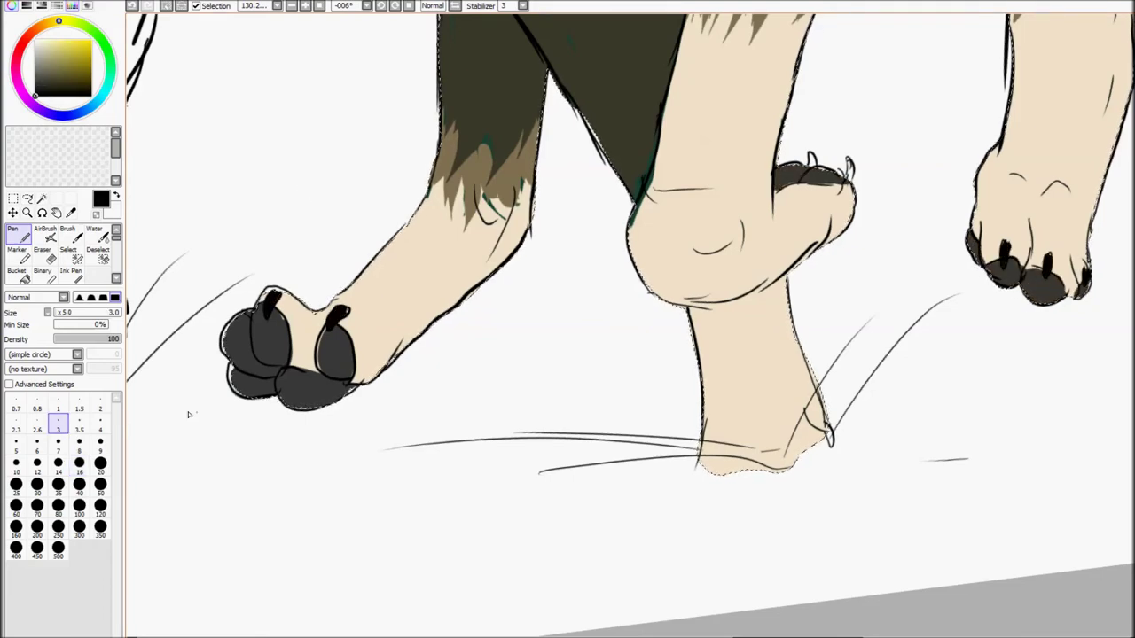
Step: Break up the grey shading on the underside of the wolf's tail into fur streaks with a 20 px eraser
{"action": "key", "text": "ctrl+space"}
{"action": "key", "text": "minus"}
{"action": "key", "text": "minus"}
{"action": "key", "text": "minus"}
{"action": "key", "text": "minus"}
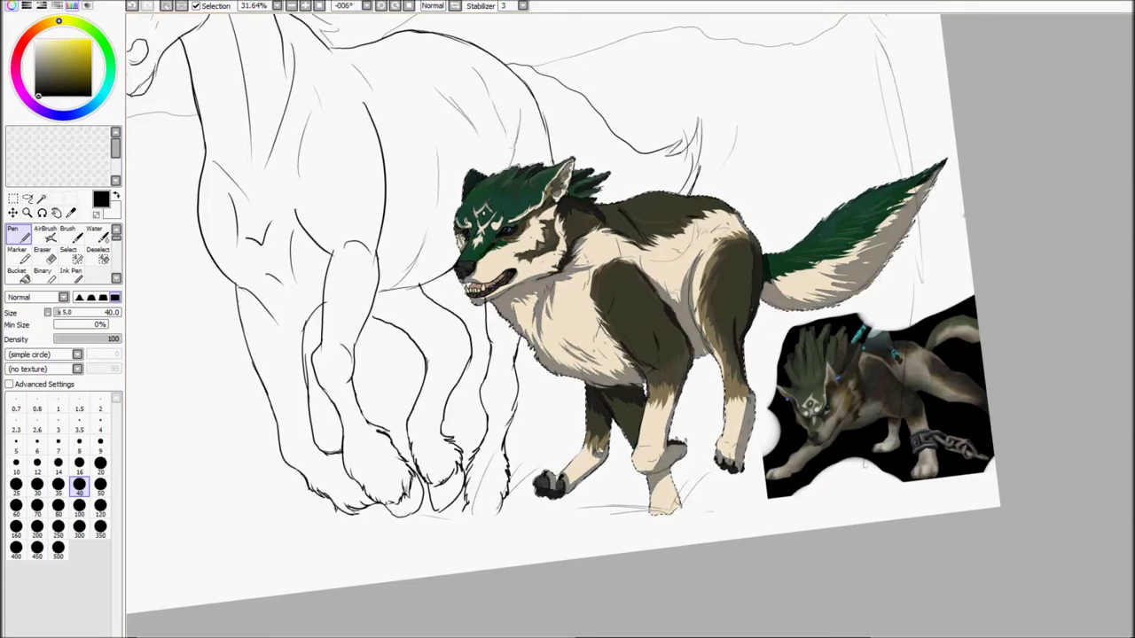
{"action": "key", "text": "e"}
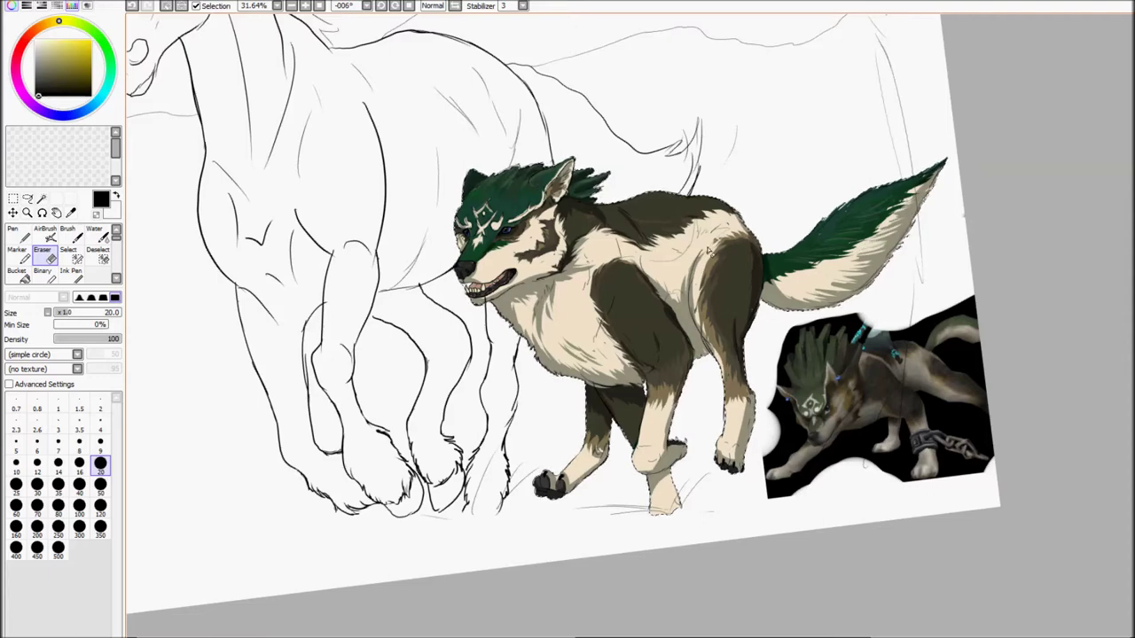
{"action": "key", "text": "n"}
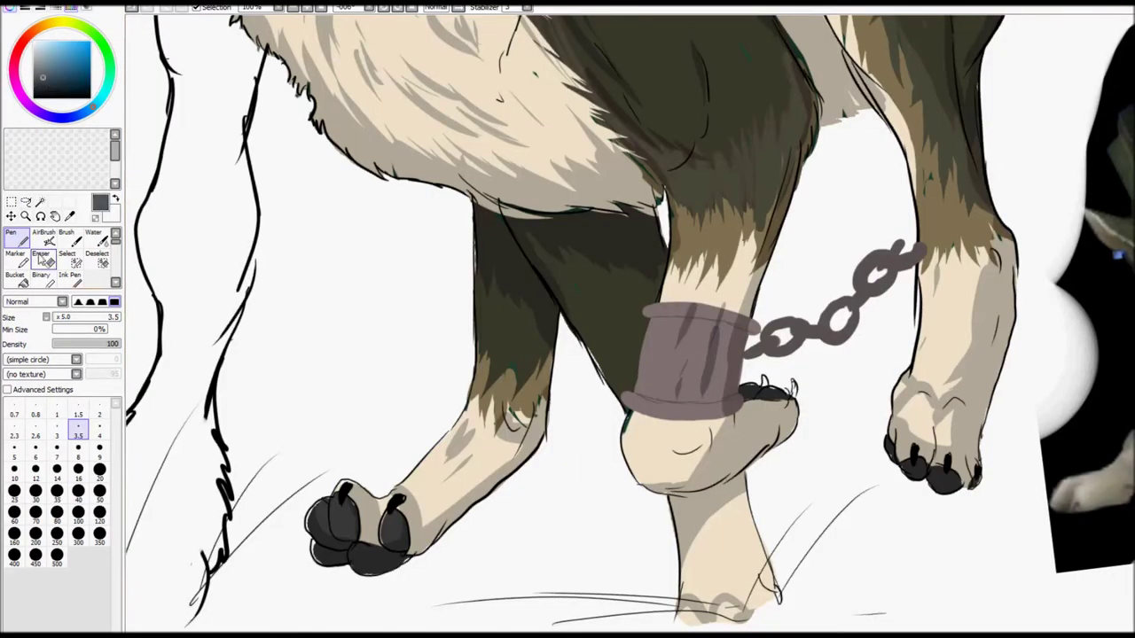
Step: Select the painted shackle and chain by area and fill the gaps in the selection with a 16 px selection brush
{"action": "left_click", "coordinate": [40, 202]}
{"action": "left_click", "coordinate": [720, 344]}
{"action": "key", "text": "e"}
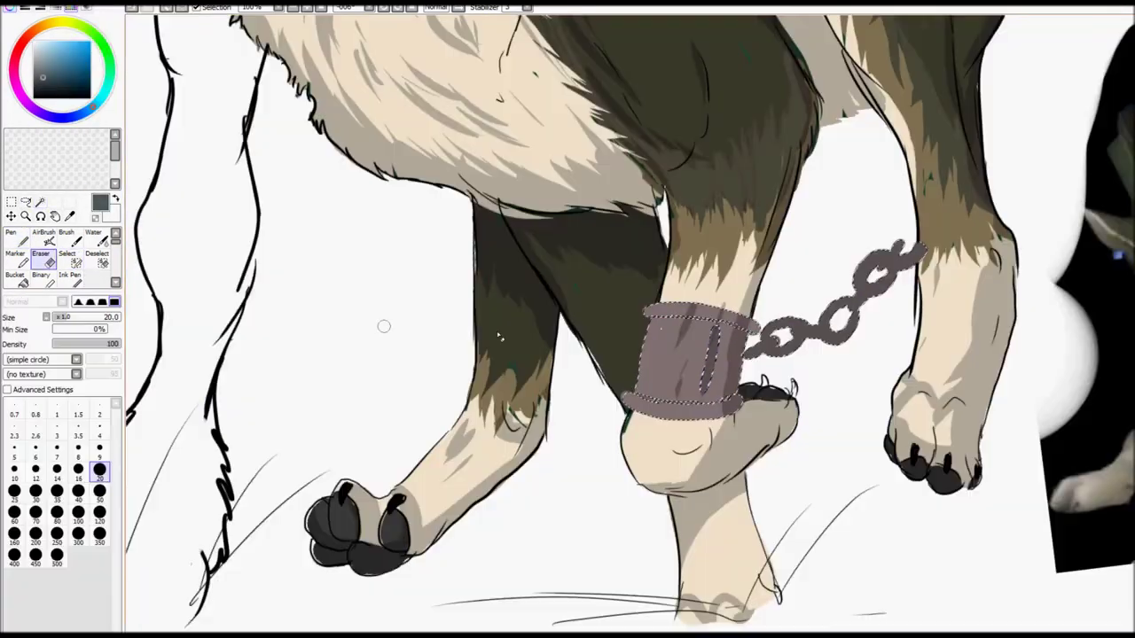
{"action": "left_click", "coordinate": [66, 257]}
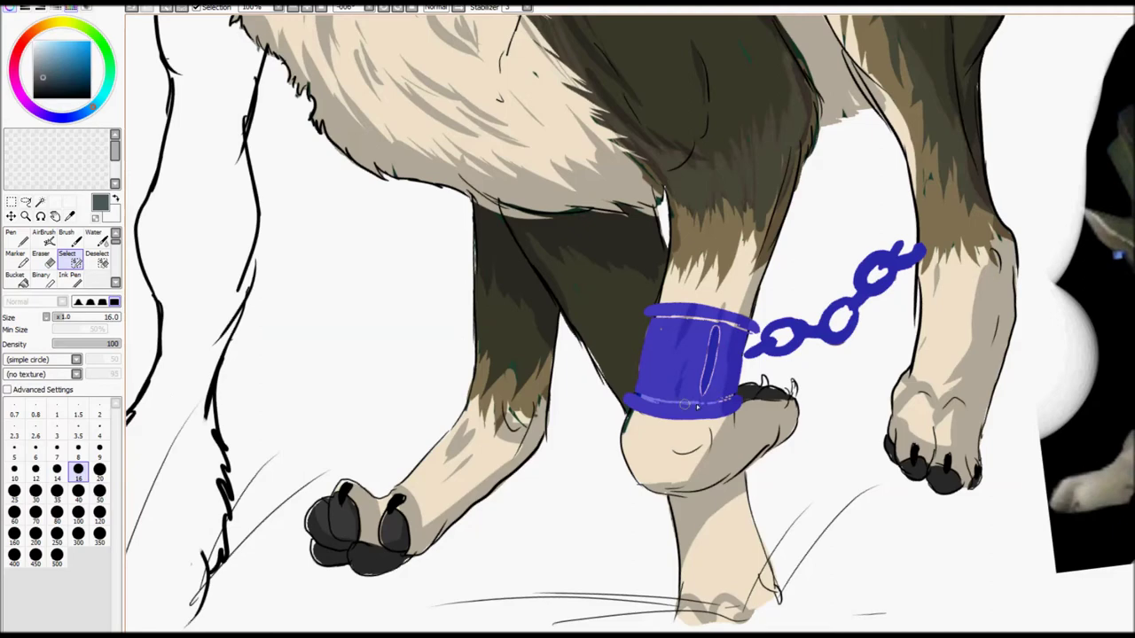
{"action": "key", "text": "n"}
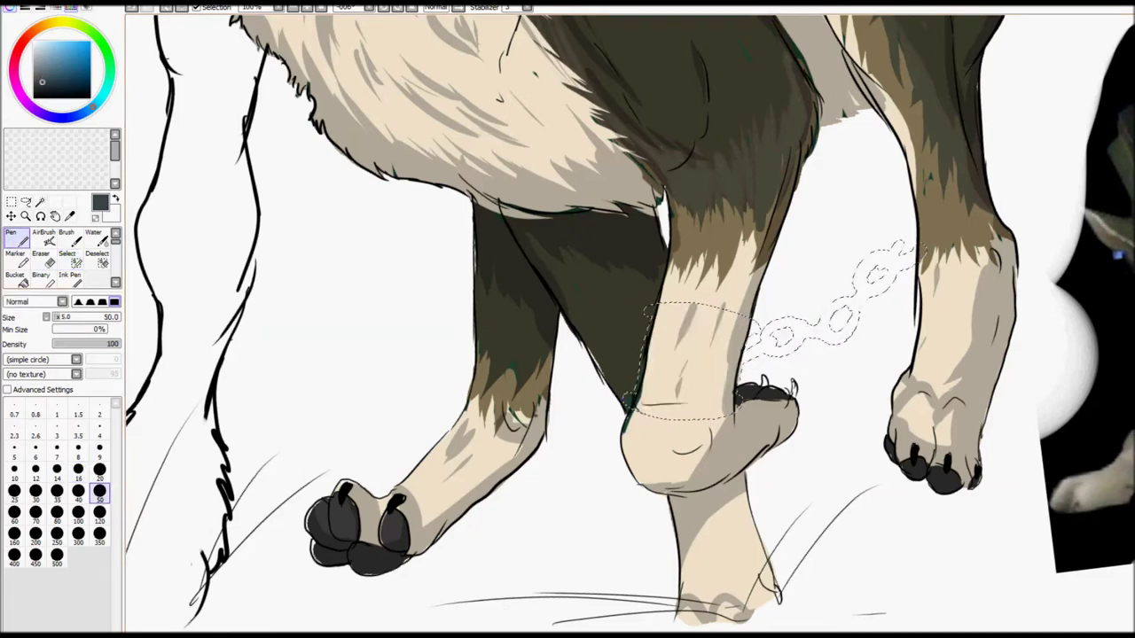
Step: Paint the shackle and chain dark blue-grey with engraved rectangular panels, and add light grey edge highlights with a 1 px pen
{"action": "left_click", "coordinate": [646, 323], "text": "alt"}
{"action": "key", "text": "bracketleft"}
{"action": "key", "text": "bracketleft"}
{"action": "key", "text": "bracketleft"}
{"action": "key", "text": "bracketleft"}
{"action": "key", "text": "bracketleft"}
{"action": "key", "text": "bracketleft"}
{"action": "key", "text": "bracketleft"}
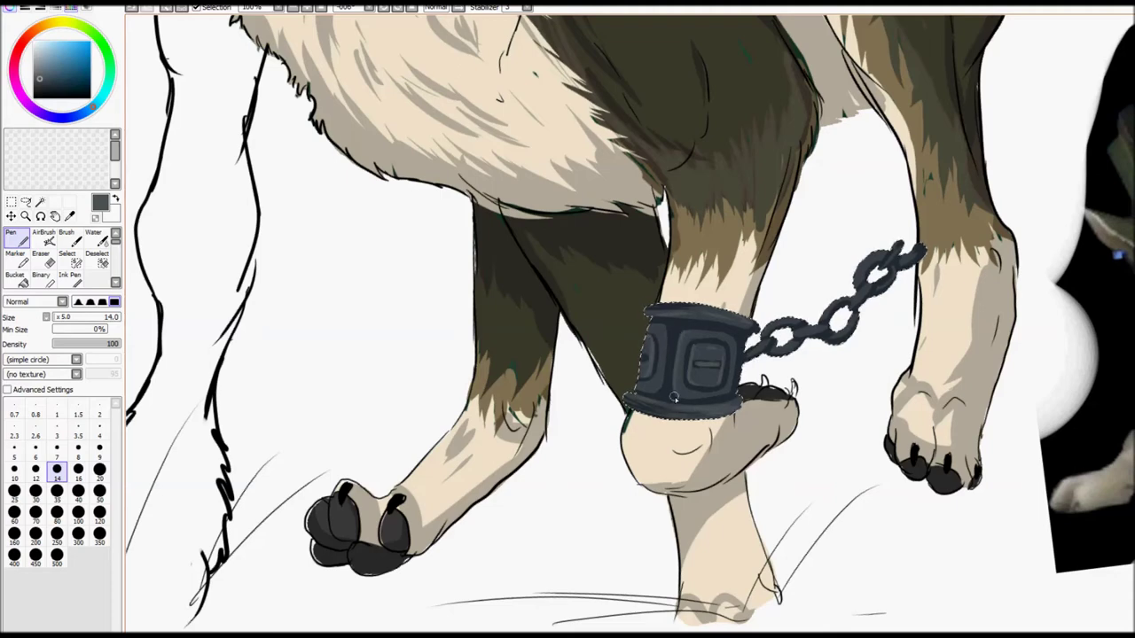
{"action": "left_click", "coordinate": [57, 409]}
{"action": "left_click", "coordinate": [39, 61]}
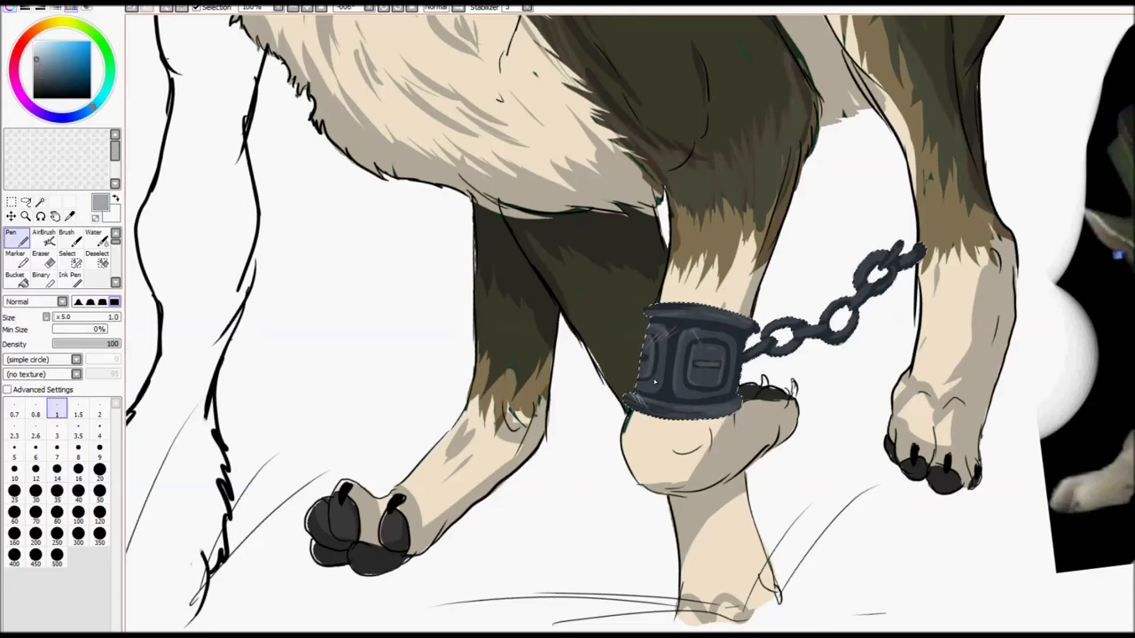
Step: Fill the selected horse silhouette with orange-brown using a 350 px pen
{"action": "key", "text": "minus"}
{"action": "key", "text": "minus"}
{"action": "key", "text": "minus"}
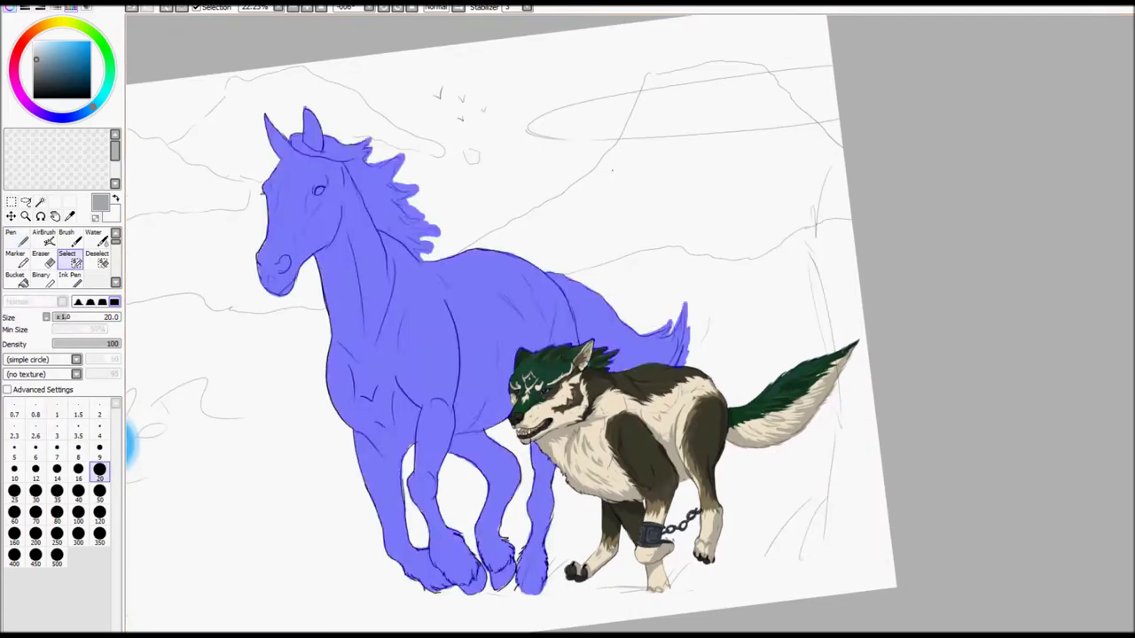
{"action": "left_click", "coordinate": [99, 534]}
{"action": "mouse_move", "coordinate": [293, 133]}
{"action": "left_mouse_down"}
{"action": "mouse_move", "coordinate": [496, 577]}
{"action": "mouse_move", "coordinate": [408, 204]}
{"action": "left_mouse_up"}
{"action": "mouse_move", "coordinate": [377, 103]}
{"action": "left_mouse_down"}
{"action": "mouse_move", "coordinate": [302, 293]}
{"action": "mouse_move", "coordinate": [337, 359]}
{"action": "left_mouse_up"}
{"action": "mouse_move", "coordinate": [408, 497]}
{"action": "left_mouse_down"}
{"action": "mouse_move", "coordinate": [430, 438]}
{"action": "mouse_move", "coordinate": [488, 452]}
{"action": "mouse_move", "coordinate": [479, 408]}
{"action": "mouse_move", "coordinate": [275, 258]}
{"action": "mouse_move", "coordinate": [355, 328]}
{"action": "left_mouse_up"}
Step: Paint the horse's muzzle dark brown, its facial blaze pale cream and brown body shading with a 50 px pen
{"action": "left_click", "coordinate": [78, 463]}
{"action": "left_click", "coordinate": [99, 491]}
{"action": "mouse_move", "coordinate": [271, 286]}
{"action": "left_mouse_down"}
{"action": "mouse_move", "coordinate": [270, 200]}
{"action": "mouse_move", "coordinate": [293, 275]}
{"action": "left_mouse_up"}
{"action": "left_click", "coordinate": [52, 44]}
{"action": "left_click_drag", "start_coordinate": [289, 164], "coordinate": [270, 252]}
{"action": "left_click", "coordinate": [295, 206], "text": "alt"}
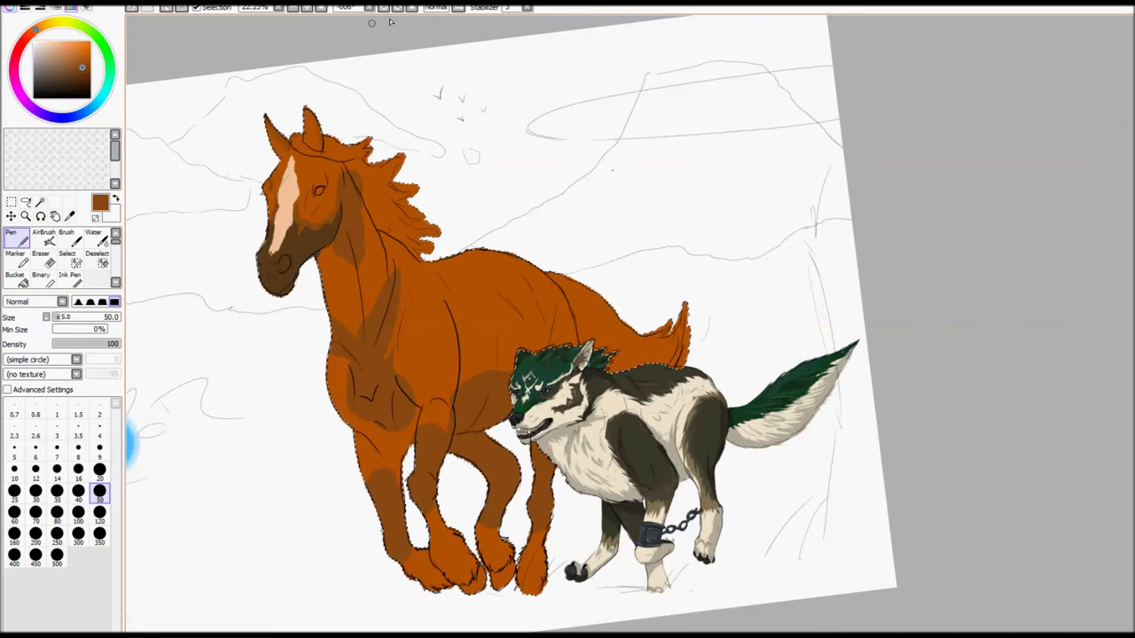
Step: Paint the horse's feathered lower legs pale cream and its hooves dark brown
{"action": "left_click", "coordinate": [276, 182], "text": "alt"}
{"action": "mouse_move", "coordinate": [404, 557]}
{"action": "left_mouse_down"}
{"action": "mouse_move", "coordinate": [409, 575]}
{"action": "mouse_move", "coordinate": [434, 545]}
{"action": "mouse_move", "coordinate": [466, 560]}
{"action": "mouse_move", "coordinate": [434, 581]}
{"action": "mouse_move", "coordinate": [452, 576]}
{"action": "mouse_move", "coordinate": [472, 530]}
{"action": "mouse_move", "coordinate": [501, 568]}
{"action": "mouse_move", "coordinate": [528, 550]}
{"action": "mouse_move", "coordinate": [536, 590]}
{"action": "left_mouse_up"}
{"action": "left_click", "coordinate": [444, 572], "text": "alt"}
{"action": "left_click", "coordinate": [462, 559], "text": "alt"}
{"action": "left_click", "coordinate": [274, 266], "text": "alt"}
{"action": "mouse_move", "coordinate": [468, 574]}
{"action": "left_mouse_down"}
{"action": "mouse_move", "coordinate": [481, 590]}
{"action": "mouse_move", "coordinate": [507, 576]}
{"action": "left_mouse_up"}
Step: Add light orange highlights to the horse's ears, eye area, shoulder and hip with the 50 px pen
{"action": "left_click", "coordinate": [70, 47]}
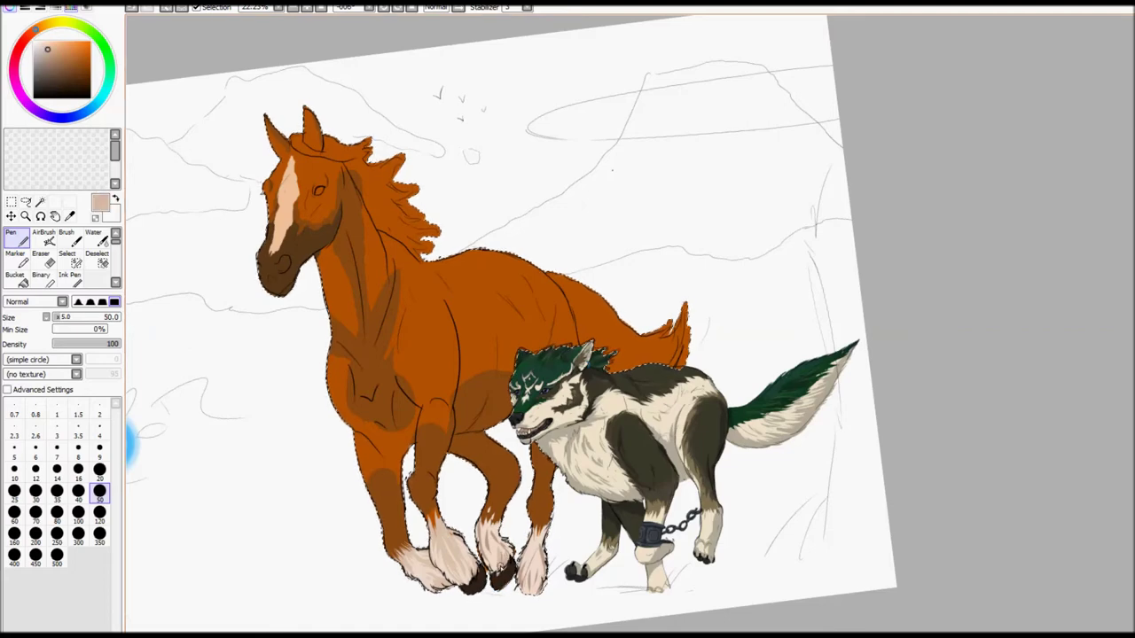
{"action": "left_click_drag", "start_coordinate": [272, 133], "coordinate": [279, 177]}
{"action": "left_click_drag", "start_coordinate": [312, 171], "coordinate": [326, 180]}
{"action": "left_click_drag", "start_coordinate": [421, 249], "coordinate": [478, 257]}
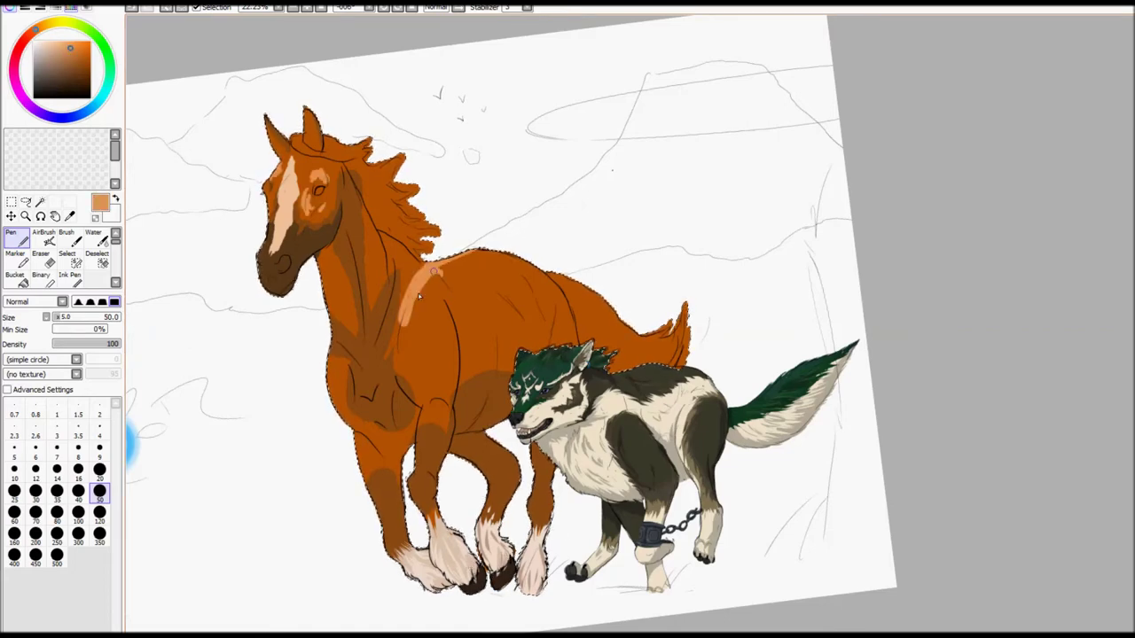
{"action": "left_click_drag", "start_coordinate": [416, 275], "coordinate": [443, 323]}
{"action": "left_click_drag", "start_coordinate": [501, 280], "coordinate": [532, 310]}
Step: Paint the horse's mane and tail pale cream, using the colour sampled from the facial blaze
{"action": "left_click", "coordinate": [282, 190], "text": "alt"}
{"action": "mouse_move", "coordinate": [359, 147]}
{"action": "left_mouse_down"}
{"action": "mouse_move", "coordinate": [416, 209]}
{"action": "mouse_move", "coordinate": [410, 243]}
{"action": "left_mouse_up"}
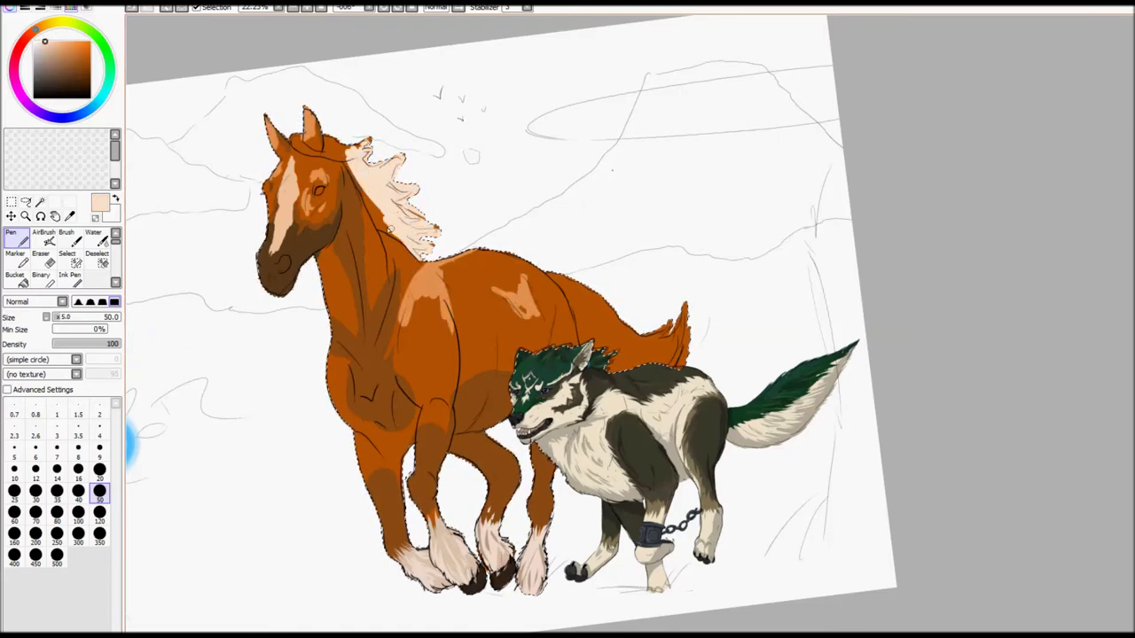
{"action": "left_click_drag", "start_coordinate": [549, 277], "coordinate": [579, 303]}
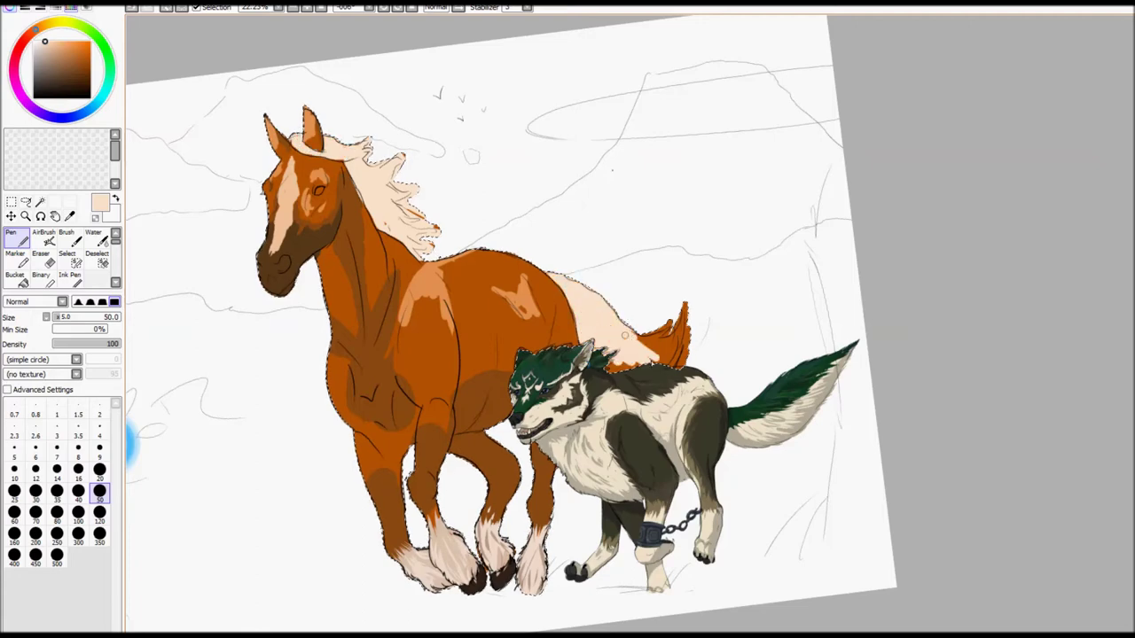
Step: Model the muscles on the horse's neck, chest, shoulder and legs with orange and brown mid-tone strokes
{"action": "left_click", "coordinate": [338, 252], "text": "alt"}
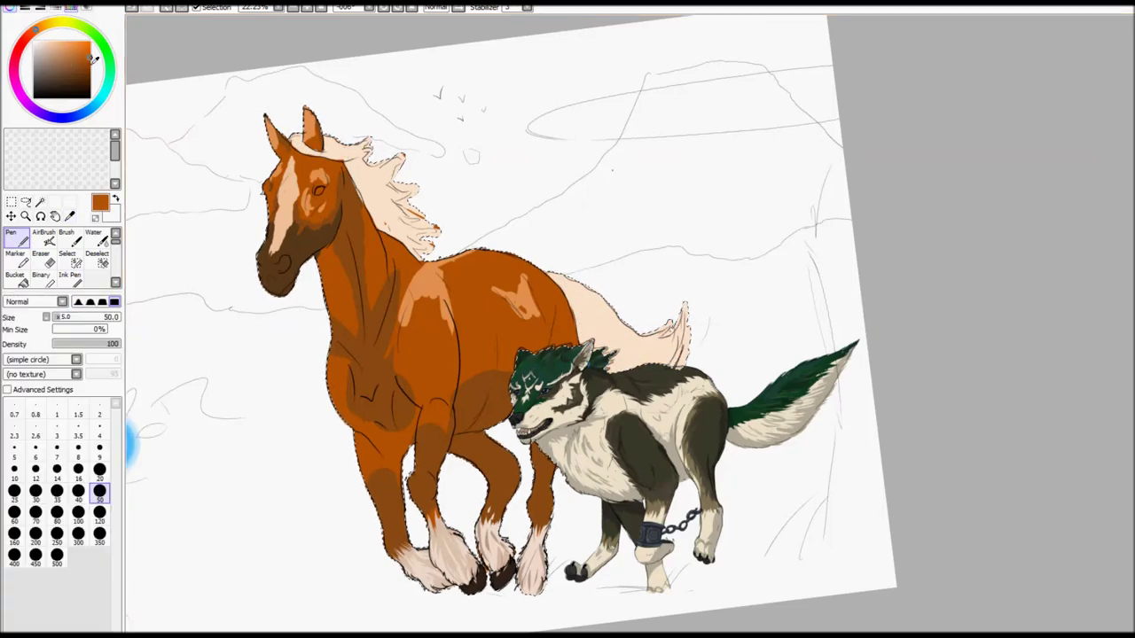
{"action": "left_click_drag", "start_coordinate": [342, 337], "coordinate": [404, 381]}
{"action": "left_click_drag", "start_coordinate": [328, 302], "coordinate": [328, 390]}
{"action": "mouse_move", "coordinate": [404, 328]}
{"action": "left_mouse_down"}
{"action": "mouse_move", "coordinate": [461, 290]}
{"action": "mouse_move", "coordinate": [412, 282]}
{"action": "mouse_move", "coordinate": [487, 290]}
{"action": "mouse_move", "coordinate": [426, 230]}
{"action": "mouse_move", "coordinate": [397, 345]}
{"action": "mouse_move", "coordinate": [275, 168]}
{"action": "mouse_move", "coordinate": [337, 216]}
{"action": "mouse_move", "coordinate": [388, 381]}
{"action": "mouse_move", "coordinate": [264, 221]}
{"action": "mouse_move", "coordinate": [461, 355]}
{"action": "mouse_move", "coordinate": [536, 280]}
{"action": "mouse_move", "coordinate": [416, 364]}
{"action": "mouse_move", "coordinate": [434, 391]}
{"action": "mouse_move", "coordinate": [482, 266]}
{"action": "mouse_move", "coordinate": [523, 310]}
{"action": "mouse_move", "coordinate": [410, 369]}
{"action": "mouse_move", "coordinate": [266, 222]}
{"action": "mouse_move", "coordinate": [297, 234]}
{"action": "left_mouse_up"}
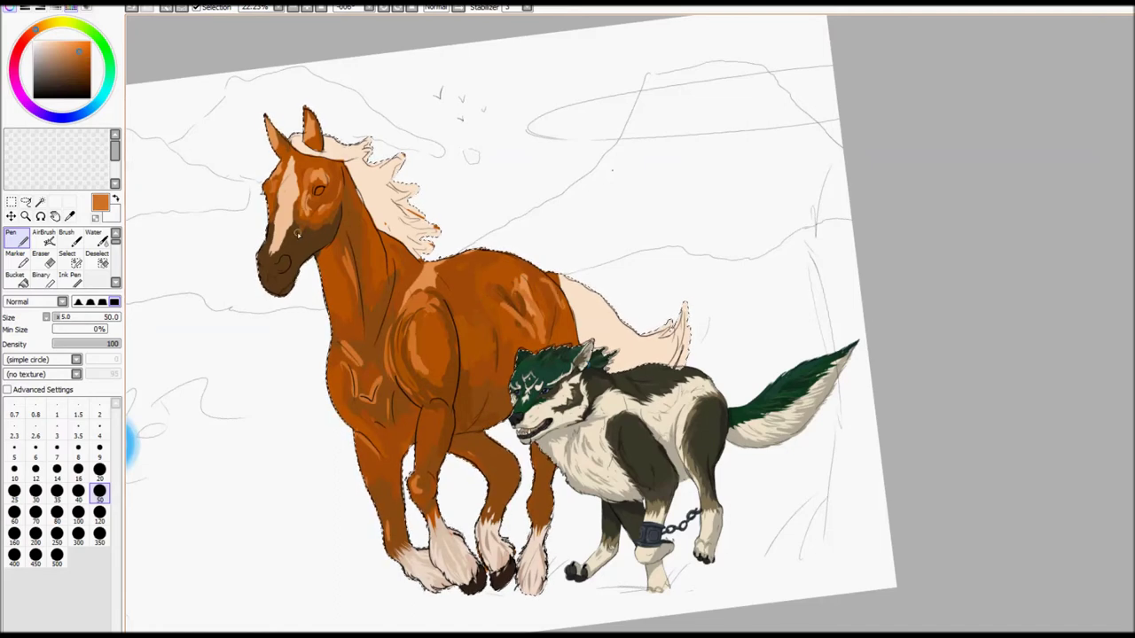
Step: Darken the horse's legs above the cream feathering with dark brown and add reddish-brown strokes to the shoulder
{"action": "left_click", "coordinate": [279, 266], "text": "alt"}
{"action": "left_click_drag", "start_coordinate": [266, 190], "coordinate": [266, 241]}
{"action": "mouse_move", "coordinate": [390, 543]}
{"action": "left_mouse_down"}
{"action": "mouse_move", "coordinate": [424, 508]}
{"action": "mouse_move", "coordinate": [408, 454]}
{"action": "left_mouse_up"}
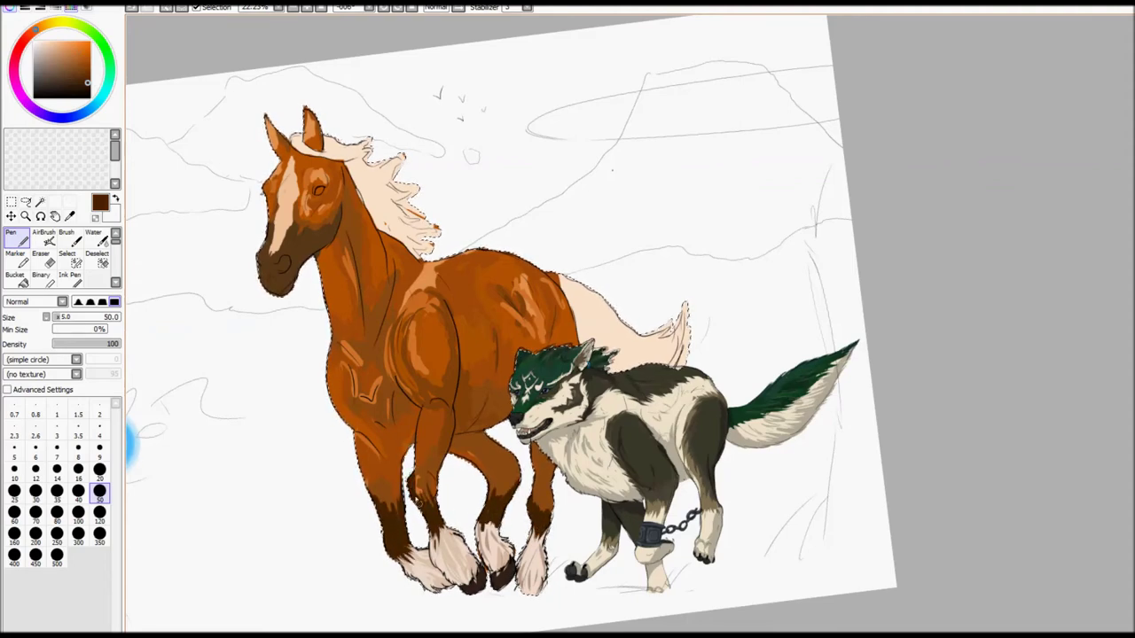
{"action": "left_click", "coordinate": [415, 462], "text": "alt"}
{"action": "mouse_move", "coordinate": [404, 386]}
{"action": "left_mouse_down"}
{"action": "mouse_move", "coordinate": [429, 306]}
{"action": "mouse_move", "coordinate": [439, 346]}
{"action": "left_mouse_up"}
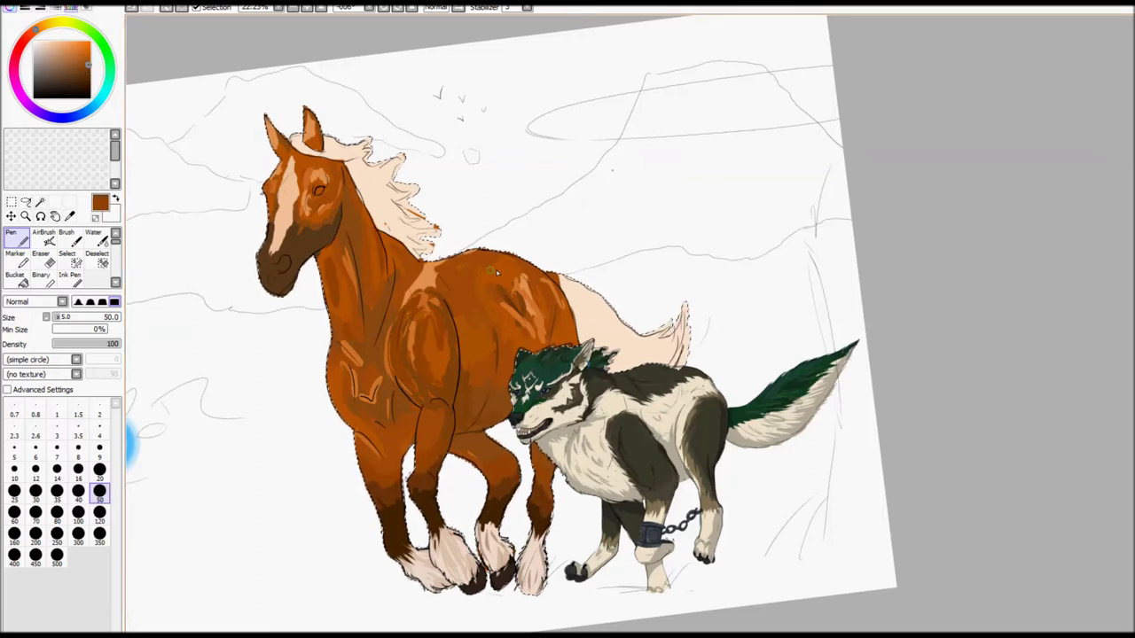
Step: Blend the shading on the horse's body and head with a 350 px Blur brush
{"action": "key", "text": "b"}
{"action": "mouse_move", "coordinate": [355, 399]}
{"action": "left_mouse_down"}
{"action": "mouse_move", "coordinate": [388, 341]}
{"action": "mouse_move", "coordinate": [519, 341]}
{"action": "left_mouse_up"}
{"action": "mouse_move", "coordinate": [337, 160]}
{"action": "left_mouse_down"}
{"action": "mouse_move", "coordinate": [284, 230]}
{"action": "mouse_move", "coordinate": [328, 133]}
{"action": "mouse_move", "coordinate": [282, 268]}
{"action": "left_mouse_up"}
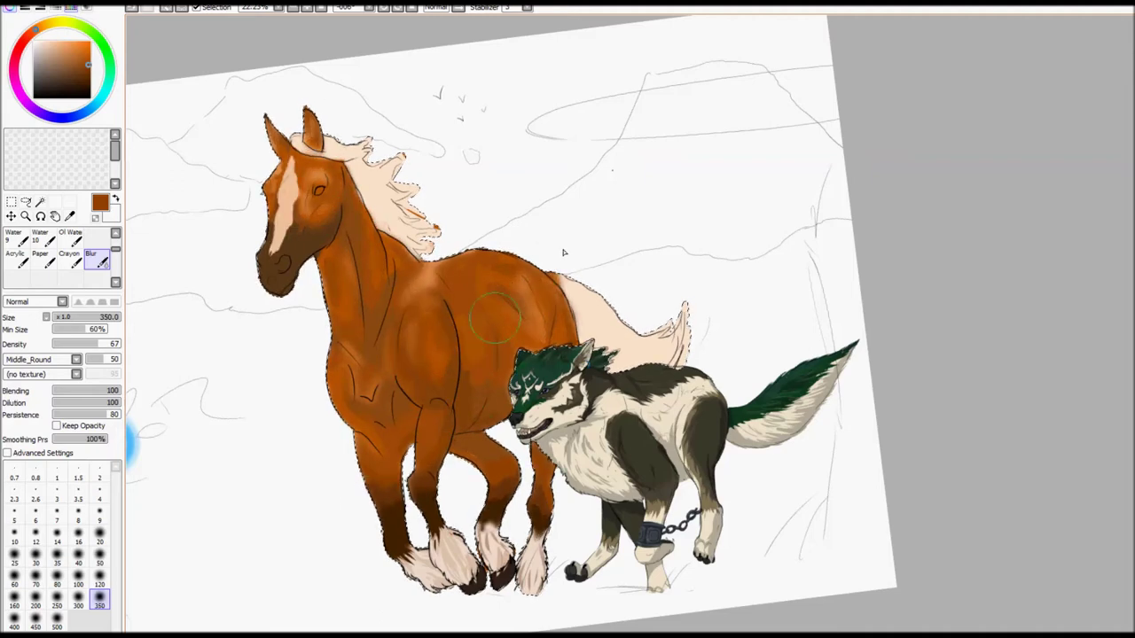
Step: Add peach fur strokes to the horse's facial blaze and darken the nostril
{"action": "key", "text": "n"}
{"action": "left_click", "coordinate": [280, 201], "text": "alt"}
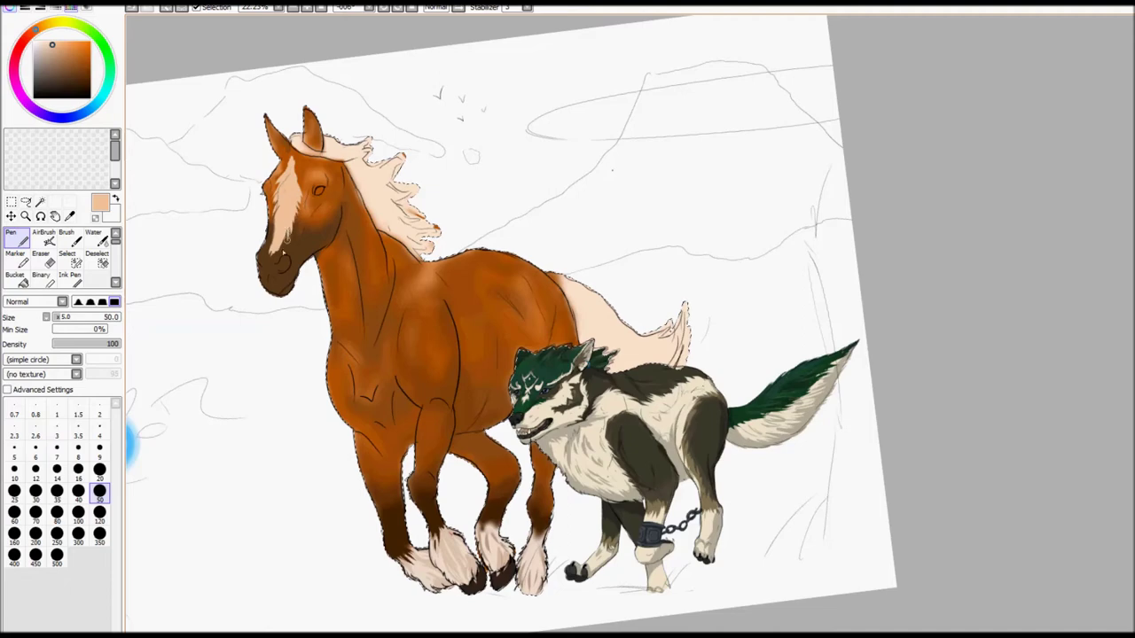
{"action": "left_click", "coordinate": [287, 265], "text": "alt"}
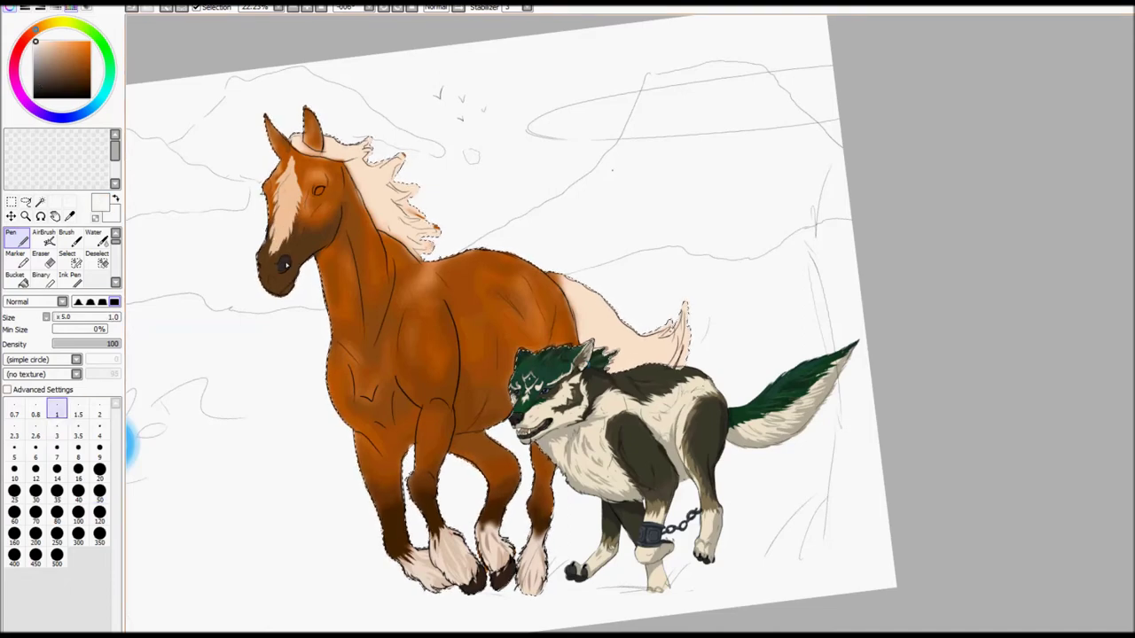
{"action": "left_click", "coordinate": [78, 469]}
{"action": "left_click", "coordinate": [289, 185], "text": "alt"}
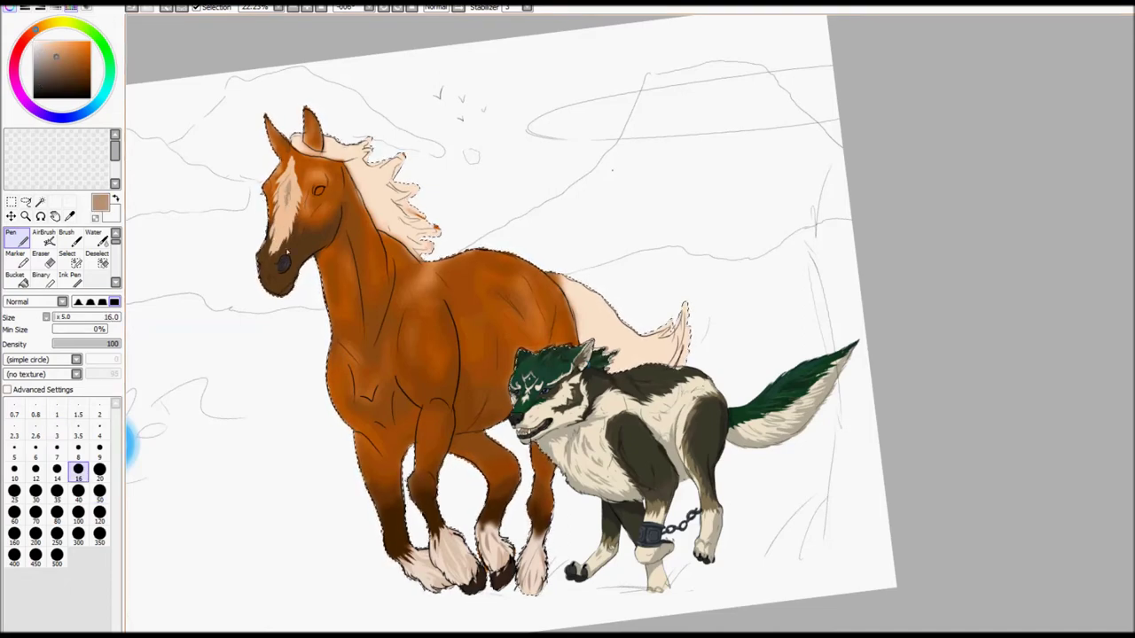
{"action": "left_click", "coordinate": [99, 513]}
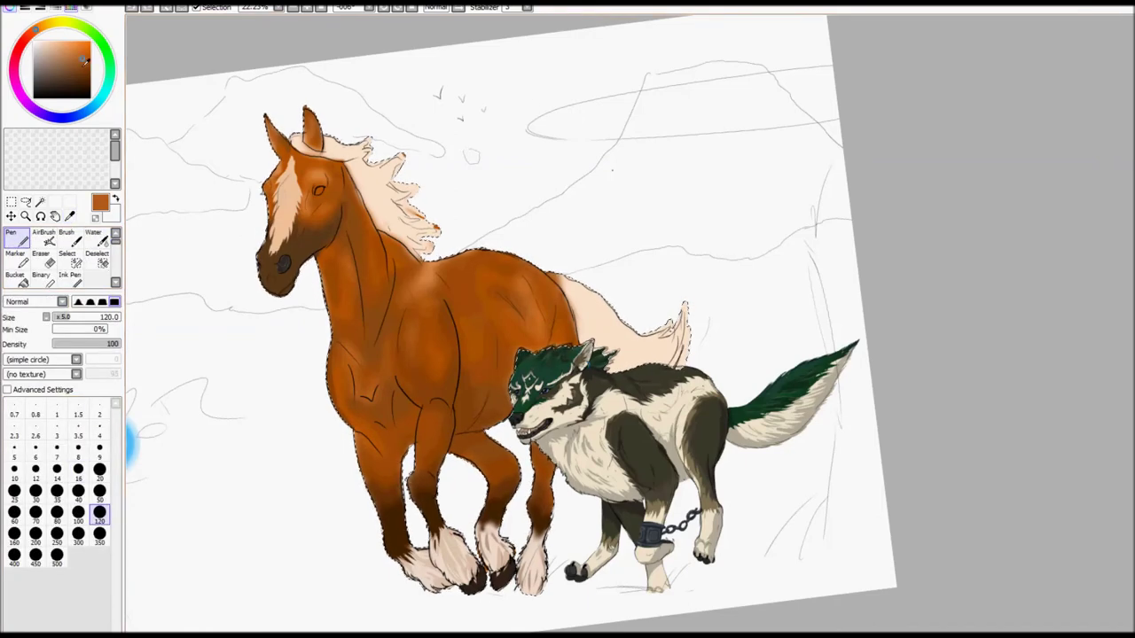
{"action": "key", "text": "b"}
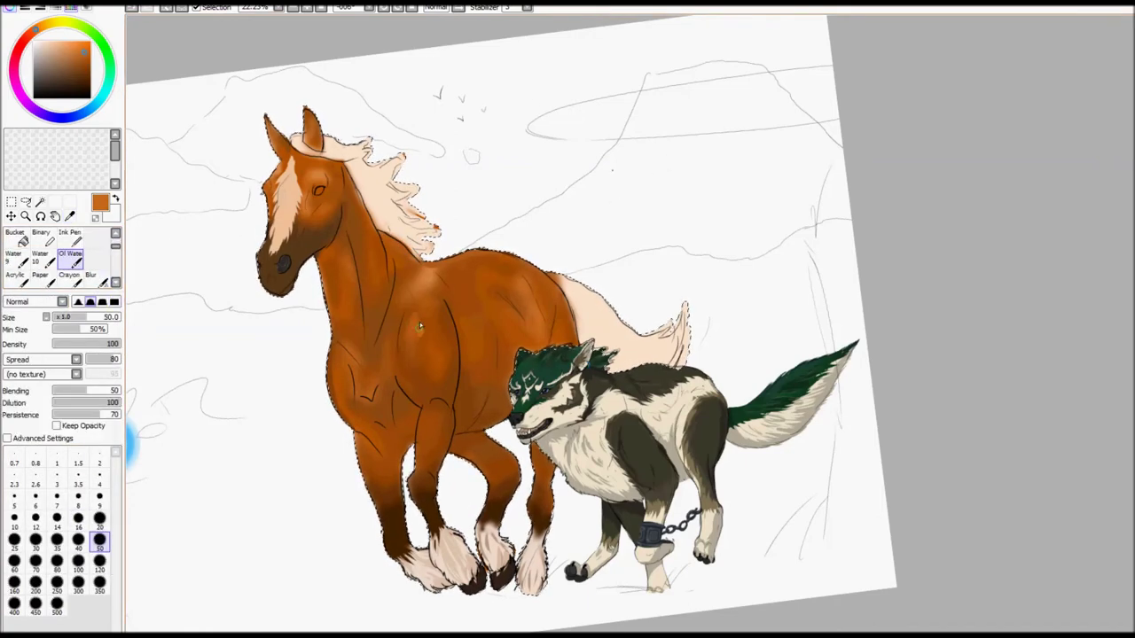
{"action": "left_click", "coordinate": [99, 583]}
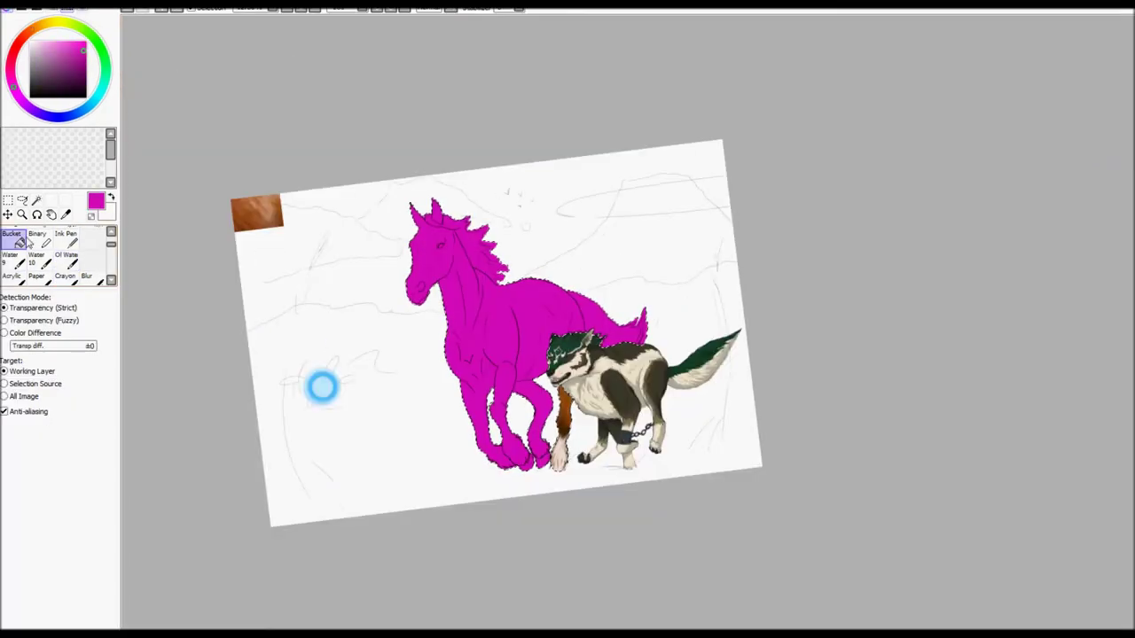
Step: Scale the pasted brown horse-hide texture up until it covers the whole horse, and apply the transformation
{"action": "left_click", "coordinate": [7, 214]}
{"action": "scroll", "coordinate": [263, 230], "scroll_direction": "up", "scroll_amount": 2}
{"action": "key", "text": "ctrl+t"}
{"action": "left_click_drag", "start_coordinate": [257, 264], "coordinate": [807, 519]}
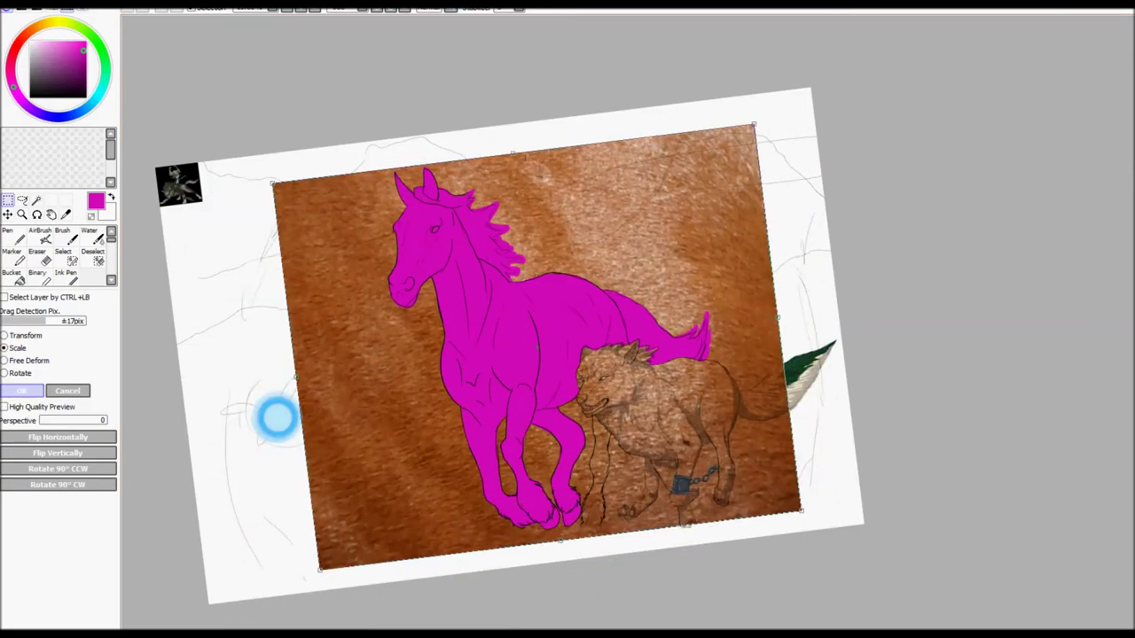
{"action": "left_click", "coordinate": [22, 391]}
Step: Select the area outside the magenta horse by colour difference and erase the hide texture there
{"action": "left_click", "coordinate": [36, 200]}
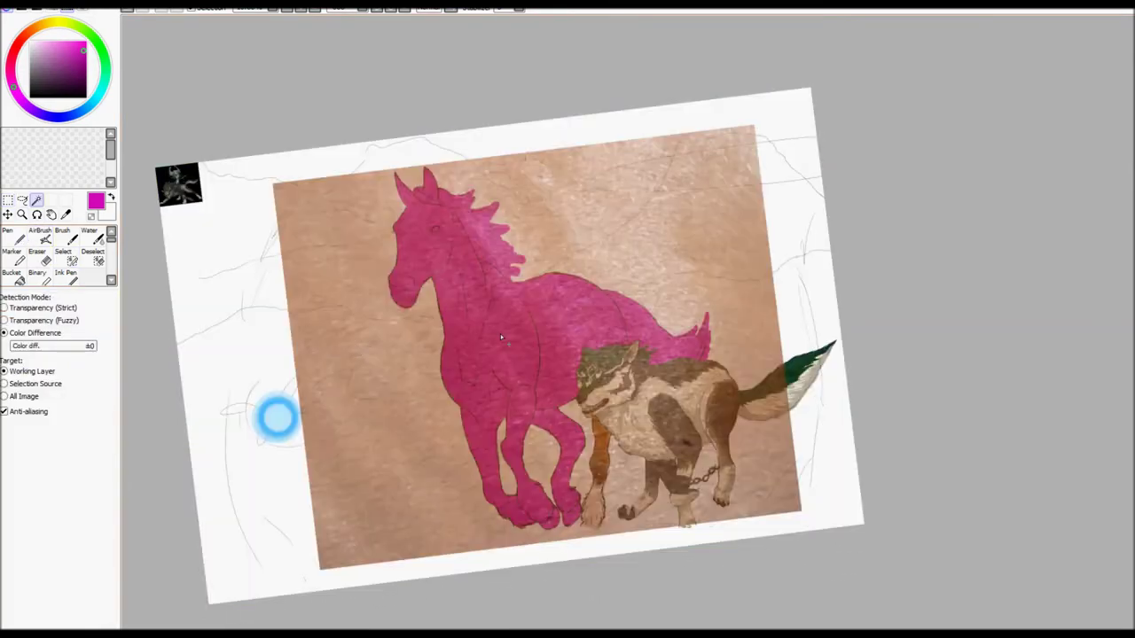
{"action": "left_click", "coordinate": [300, 178]}
{"action": "key", "text": "Delete"}
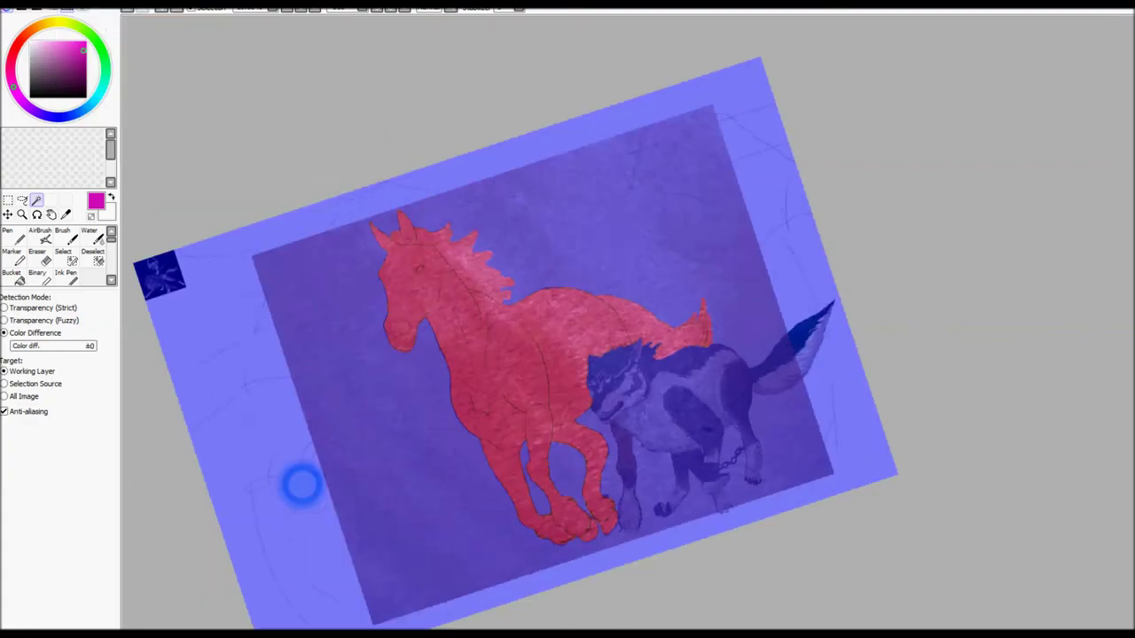
{"action": "key", "text": "e"}
{"action": "key", "text": "Delete"}
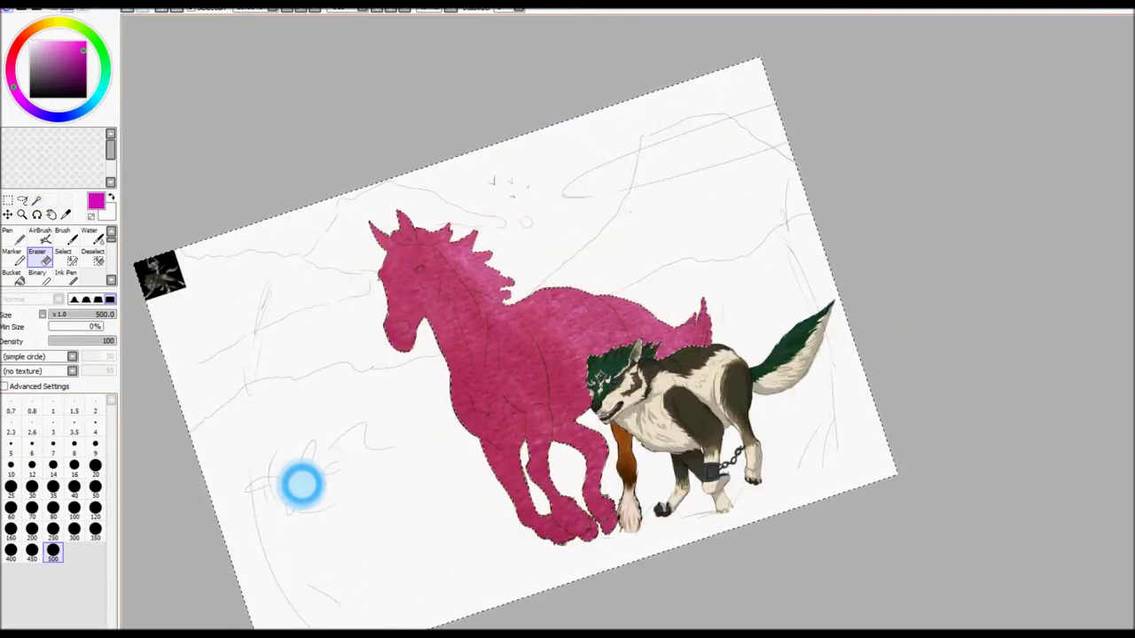
Step: Erase the hide texture from the white feathering and hooves of the horse's lower legs with a 40 px Eraser
{"action": "key", "text": "Home"}
{"action": "scroll", "coordinate": [810, 537], "scroll_direction": "up", "scroll_amount": 5}
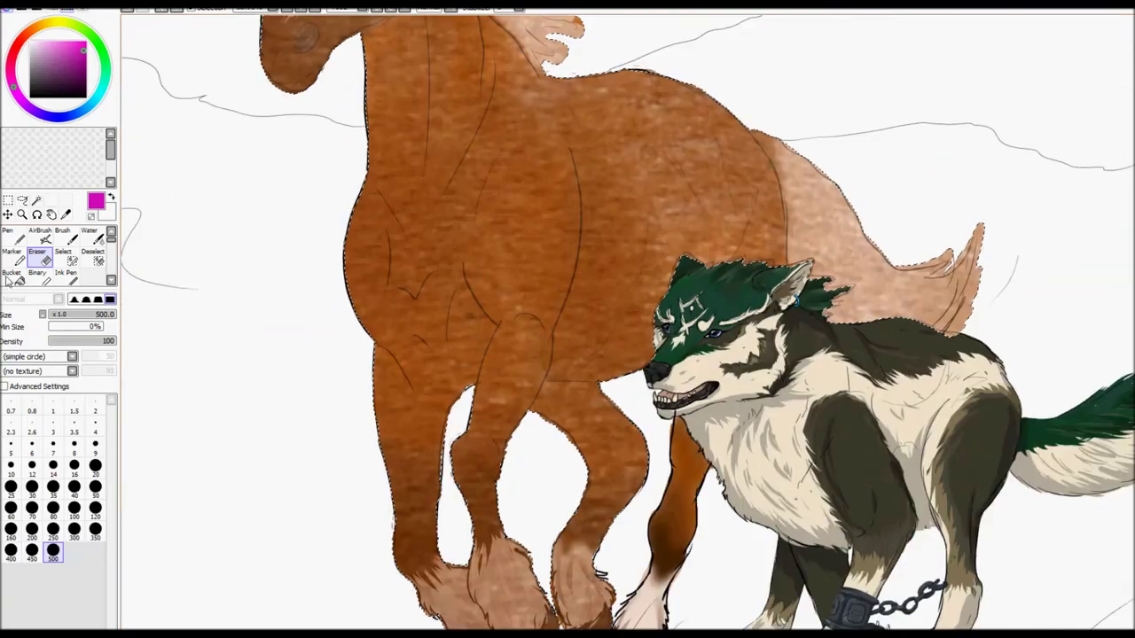
{"action": "left_click", "coordinate": [74, 486]}
{"action": "scroll", "coordinate": [621, 355], "scroll_direction": "down", "scroll_amount": 3}
{"action": "mouse_move", "coordinate": [426, 479]}
{"action": "left_mouse_down"}
{"action": "mouse_move", "coordinate": [444, 506]}
{"action": "mouse_move", "coordinate": [461, 496]}
{"action": "mouse_move", "coordinate": [460, 447]}
{"action": "mouse_move", "coordinate": [478, 505]}
{"action": "left_mouse_up"}
{"action": "mouse_move", "coordinate": [484, 426]}
{"action": "left_mouse_down"}
{"action": "mouse_move", "coordinate": [489, 488]}
{"action": "mouse_move", "coordinate": [560, 486]}
{"action": "left_mouse_up"}
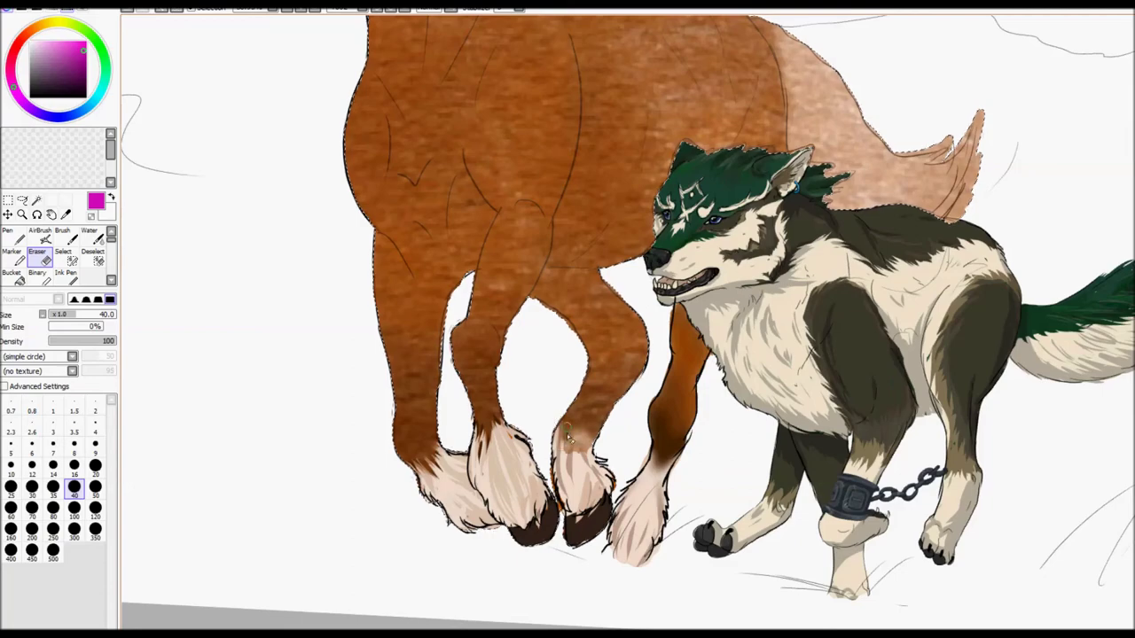
Step: Erase the hide texture from the horse's facial blaze and forelock and begin clearing it from the mane
{"action": "scroll", "coordinate": [291, 351], "scroll_direction": "up", "scroll_amount": 10}
{"action": "left_click_drag", "start_coordinate": [302, 364], "coordinate": [328, 266]}
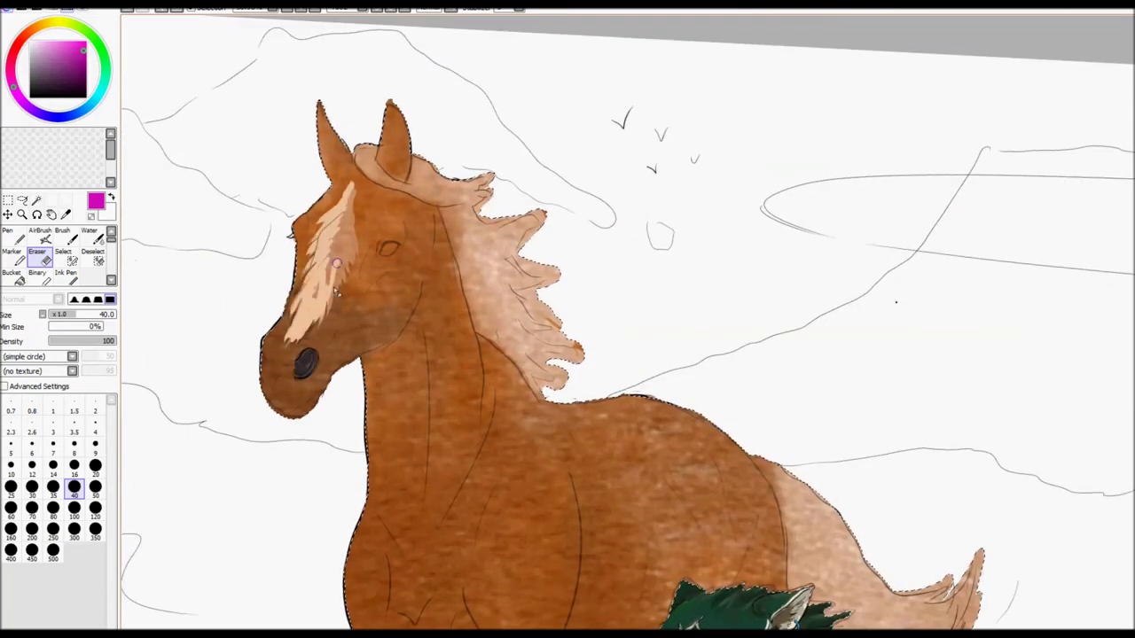
{"action": "left_click_drag", "start_coordinate": [328, 311], "coordinate": [353, 208]}
{"action": "mouse_move", "coordinate": [350, 266]}
{"action": "left_mouse_down"}
{"action": "mouse_move", "coordinate": [355, 191]}
{"action": "mouse_move", "coordinate": [377, 140]}
{"action": "left_mouse_up"}
{"action": "left_click_drag", "start_coordinate": [461, 178], "coordinate": [514, 235]}
Step: Erase the hide texture from the rest of the mane, the tail and the muzzle with a 50 px Eraser
{"action": "left_click", "coordinate": [95, 486]}
{"action": "left_click_drag", "start_coordinate": [550, 355], "coordinate": [419, 191]}
{"action": "left_click_drag", "start_coordinate": [476, 316], "coordinate": [501, 266]}
{"action": "scroll", "coordinate": [532, 311], "scroll_direction": "down", "scroll_amount": 6}
{"action": "mouse_move", "coordinate": [780, 257]}
{"action": "left_mouse_down"}
{"action": "mouse_move", "coordinate": [966, 417]}
{"action": "mouse_move", "coordinate": [858, 332]}
{"action": "left_mouse_up"}
{"action": "mouse_move", "coordinate": [302, 133]}
{"action": "left_mouse_down"}
{"action": "mouse_move", "coordinate": [275, 180]}
{"action": "mouse_move", "coordinate": [284, 107]}
{"action": "mouse_move", "coordinate": [355, 124]}
{"action": "left_mouse_up"}
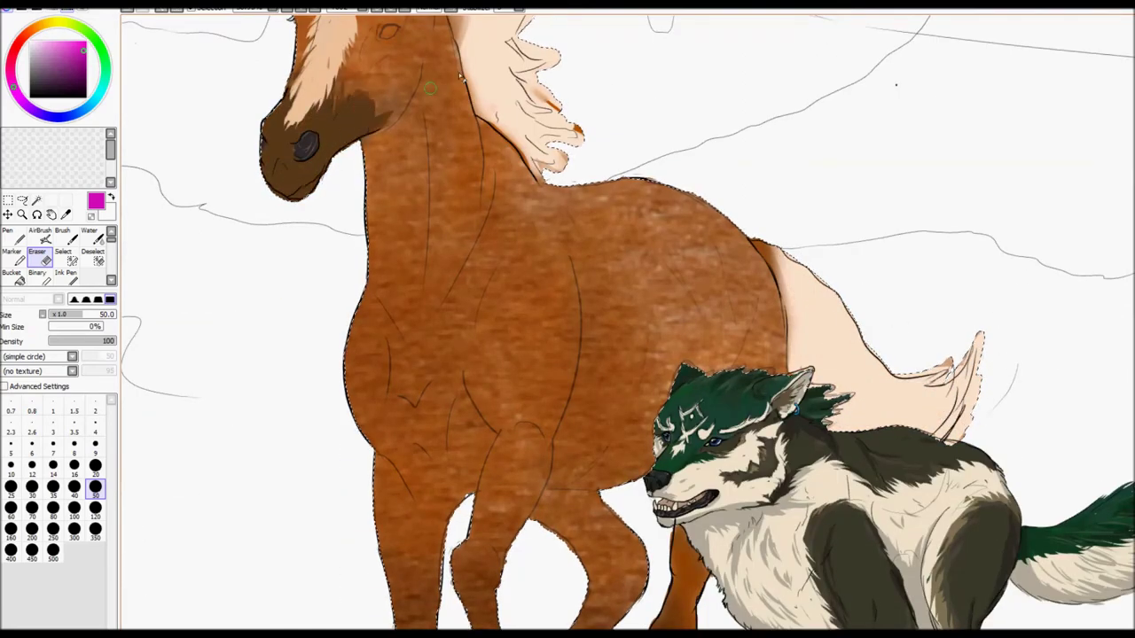
{"action": "scroll", "coordinate": [351, 317], "scroll_direction": "up", "scroll_amount": 6}
{"action": "mouse_move", "coordinate": [350, 317]}
{"action": "left_mouse_down"}
{"action": "mouse_move", "coordinate": [385, 272]}
{"action": "mouse_move", "coordinate": [413, 591]}
{"action": "left_mouse_up"}
{"action": "scroll", "coordinate": [413, 591], "scroll_direction": "down", "scroll_amount": 7}
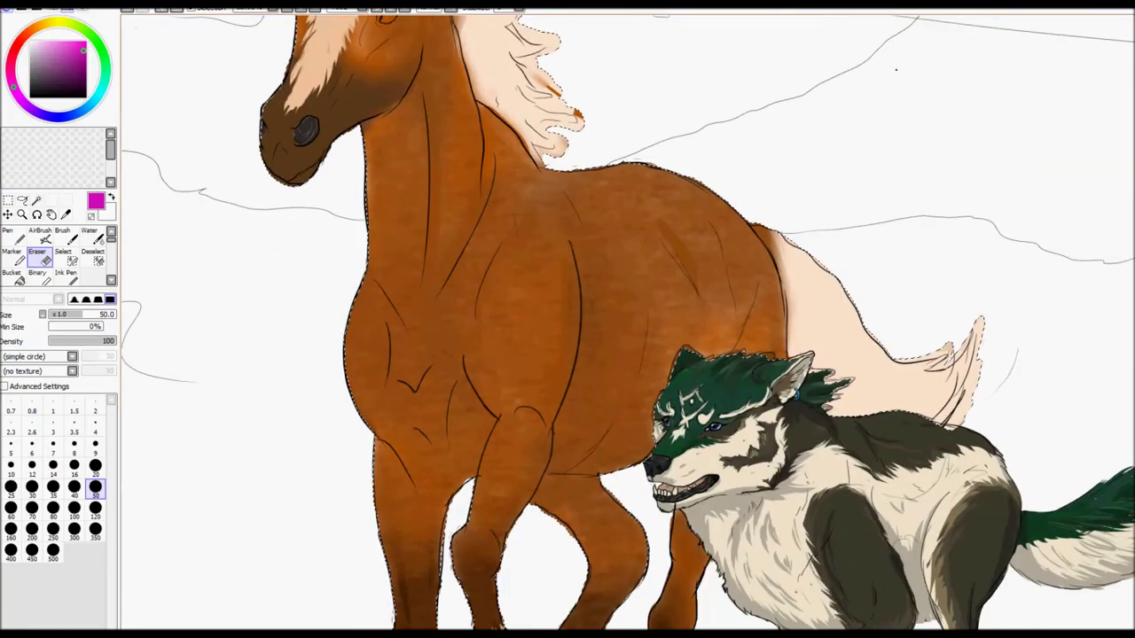
{"action": "scroll", "coordinate": [637, 258], "scroll_direction": "down", "scroll_amount": 4}
{"action": "scroll", "coordinate": [792, 140], "scroll_direction": "up", "scroll_amount": 13}
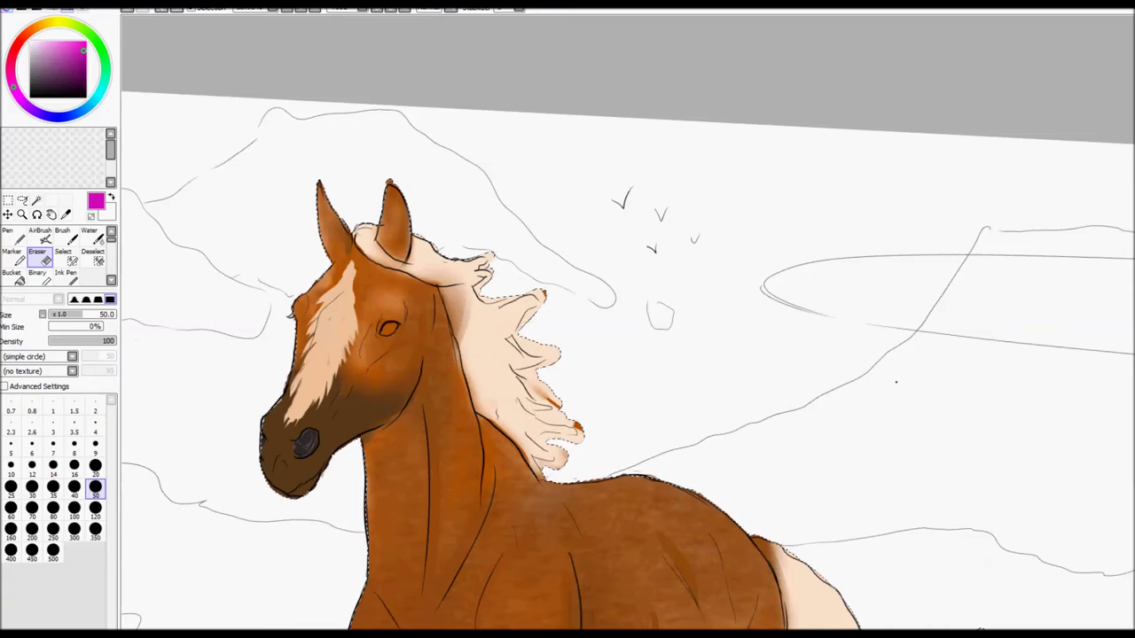
Step: Clear the selection, fill the horse's eye with black and add white highlights to the eye and nostril
{"action": "left_click", "coordinate": [31, 95]}
{"action": "left_click", "coordinate": [52, 426]}
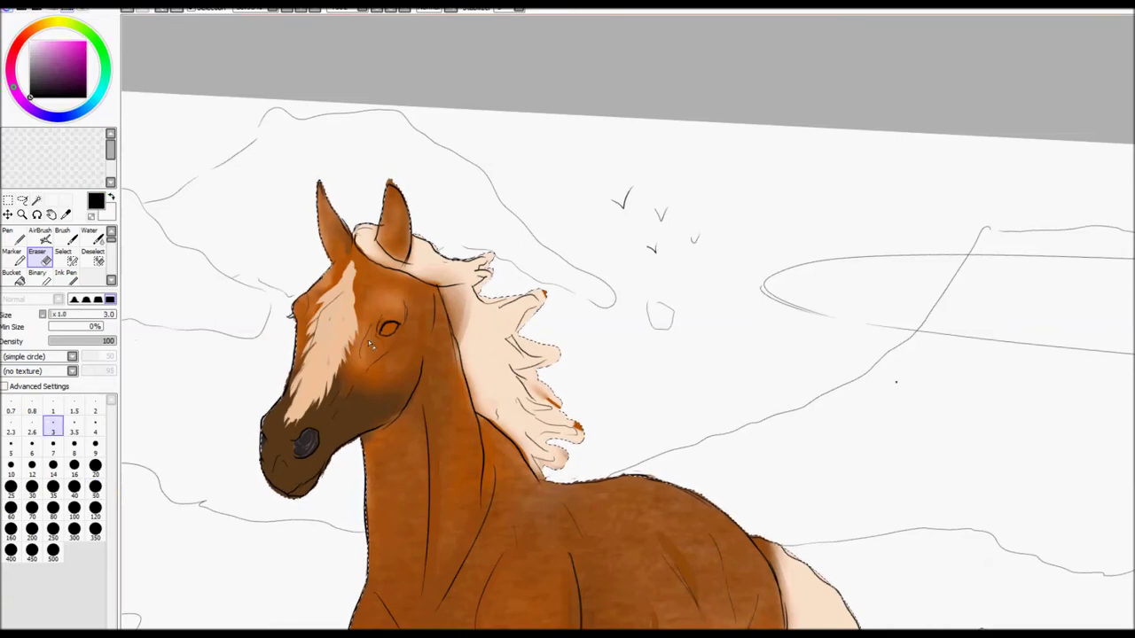
{"action": "scroll", "coordinate": [400, 321], "scroll_direction": "up", "scroll_amount": 3}
{"action": "key", "text": "ctrl+d"}
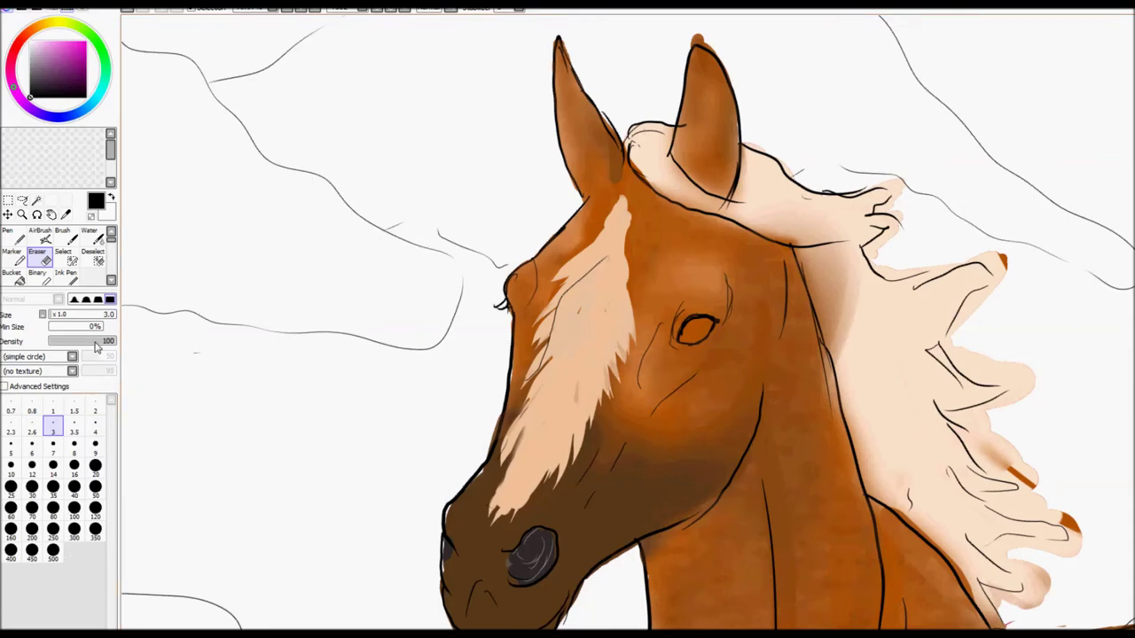
{"action": "key", "text": "n"}
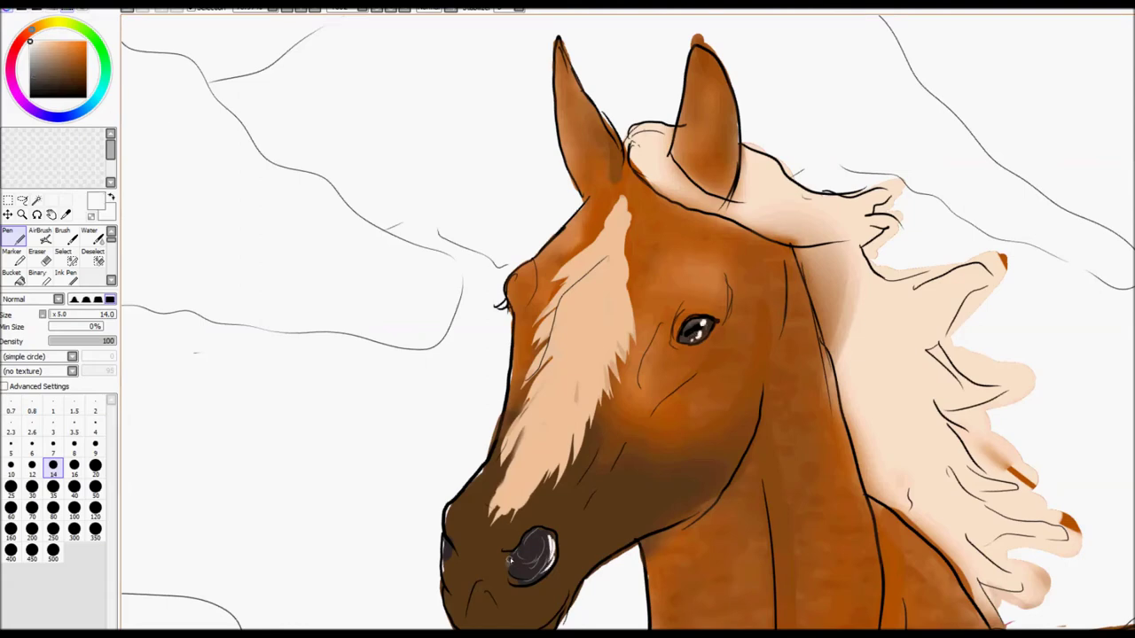
Step: Add a small white highlight near the mouth and erase colour spilling past the mane tips with a 20 px Eraser
{"action": "scroll", "coordinate": [521, 577], "scroll_direction": "down", "scroll_amount": 3}
{"action": "key", "text": "e"}
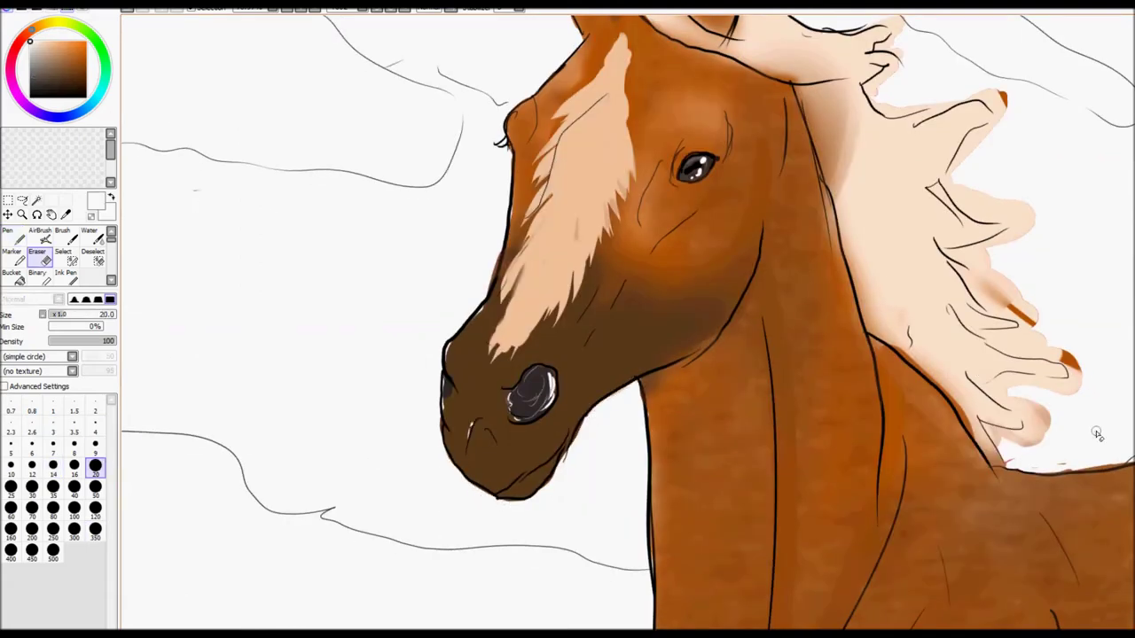
{"action": "scroll", "coordinate": [1097, 433], "scroll_direction": "up", "scroll_amount": 4}
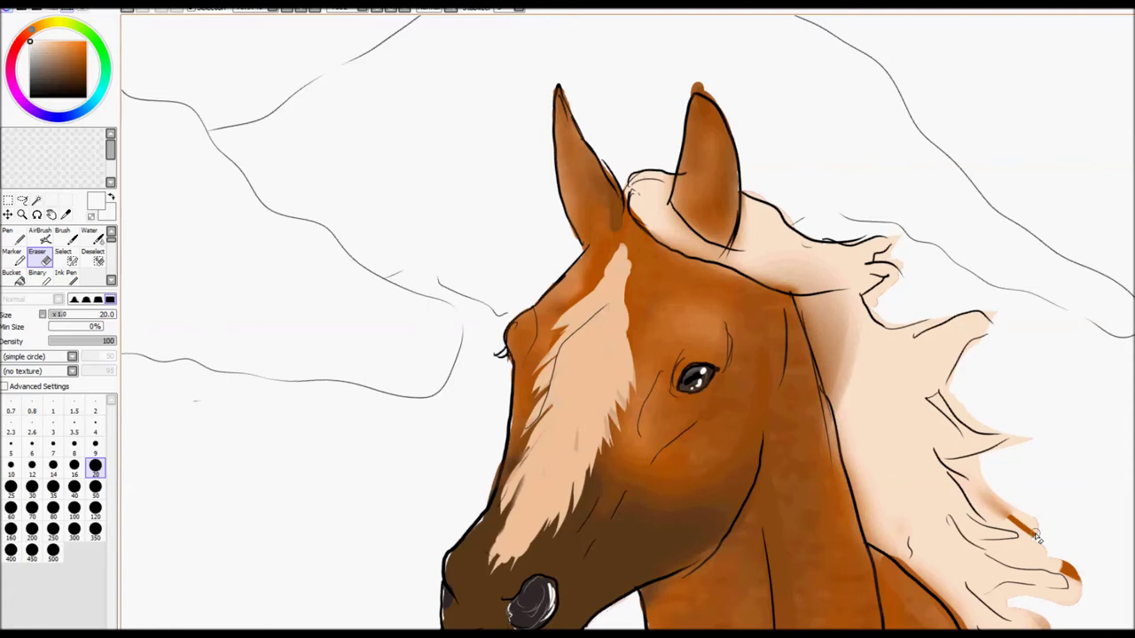
Step: Paint pale cream strokes over the horse's forelock and mane with the Pen, using a 50 px size for the broad areas
{"action": "key", "text": "n"}
{"action": "left_click", "coordinate": [663, 235], "text": "alt"}
{"action": "key", "text": "e"}
{"action": "left_click_drag", "start_coordinate": [659, 190], "coordinate": [642, 177]}
{"action": "key", "text": "n"}
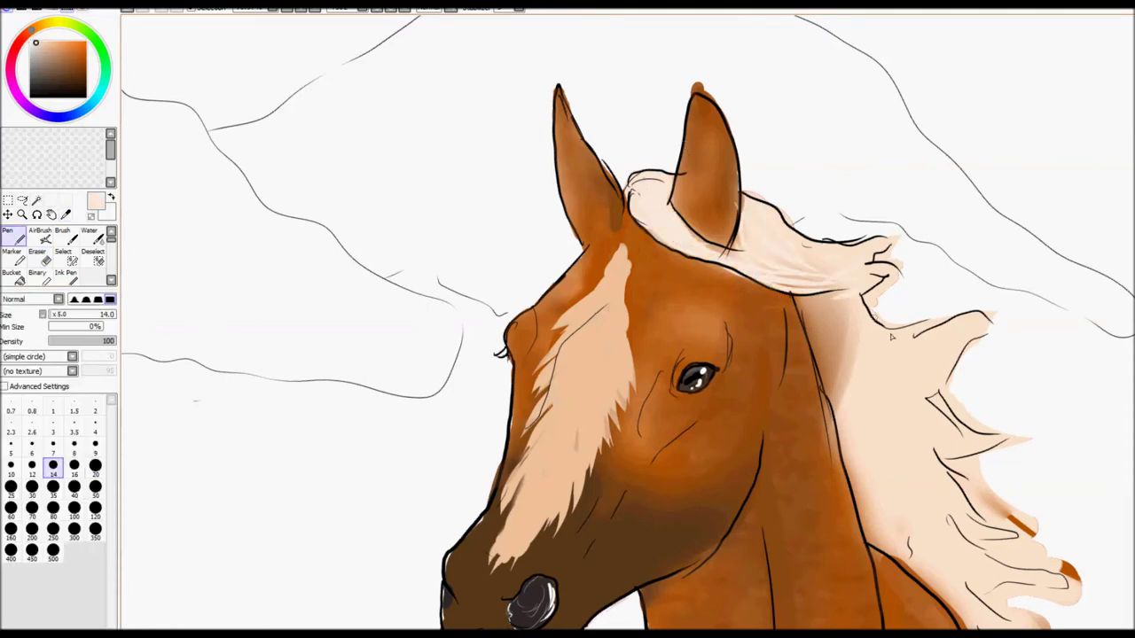
{"action": "mouse_move", "coordinate": [829, 293]}
{"action": "left_mouse_down"}
{"action": "mouse_move", "coordinate": [838, 413]}
{"action": "mouse_move", "coordinate": [887, 558]}
{"action": "left_mouse_up"}
{"action": "left_click_drag", "start_coordinate": [869, 487], "coordinate": [931, 603]}
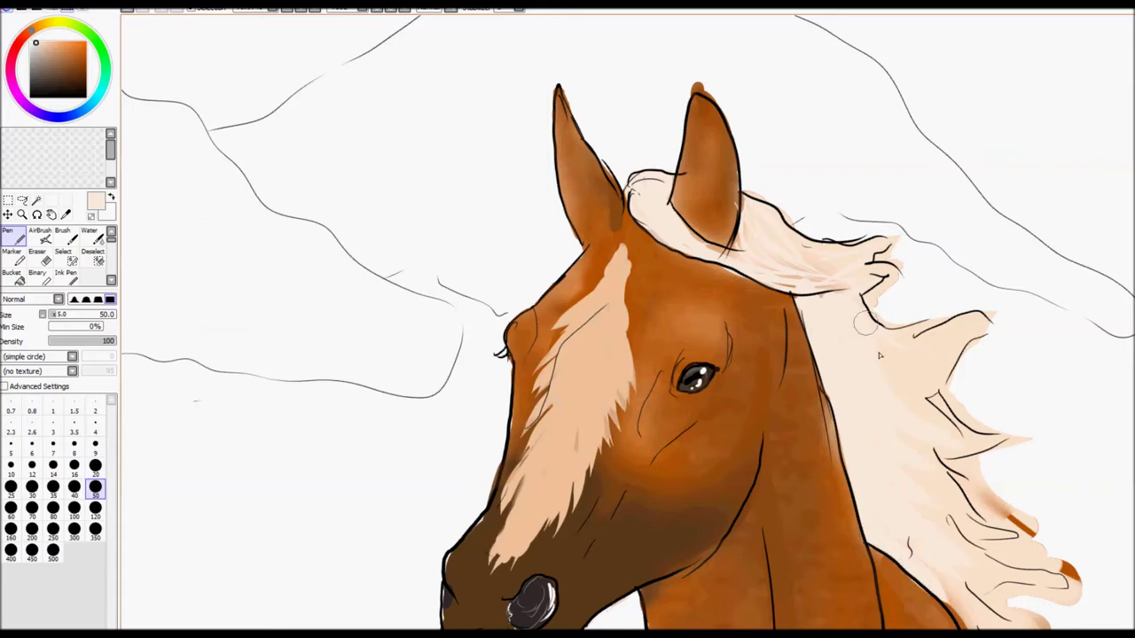
{"action": "scroll", "coordinate": [879, 356], "scroll_direction": "down", "scroll_amount": 5}
{"action": "scroll", "coordinate": [879, 355], "scroll_direction": "up", "scroll_amount": 5}
Step: Paint greyish-beige shadow strokes along the flowing locks of the mane with a 50 px Pen
{"action": "left_click", "coordinate": [39, 50]}
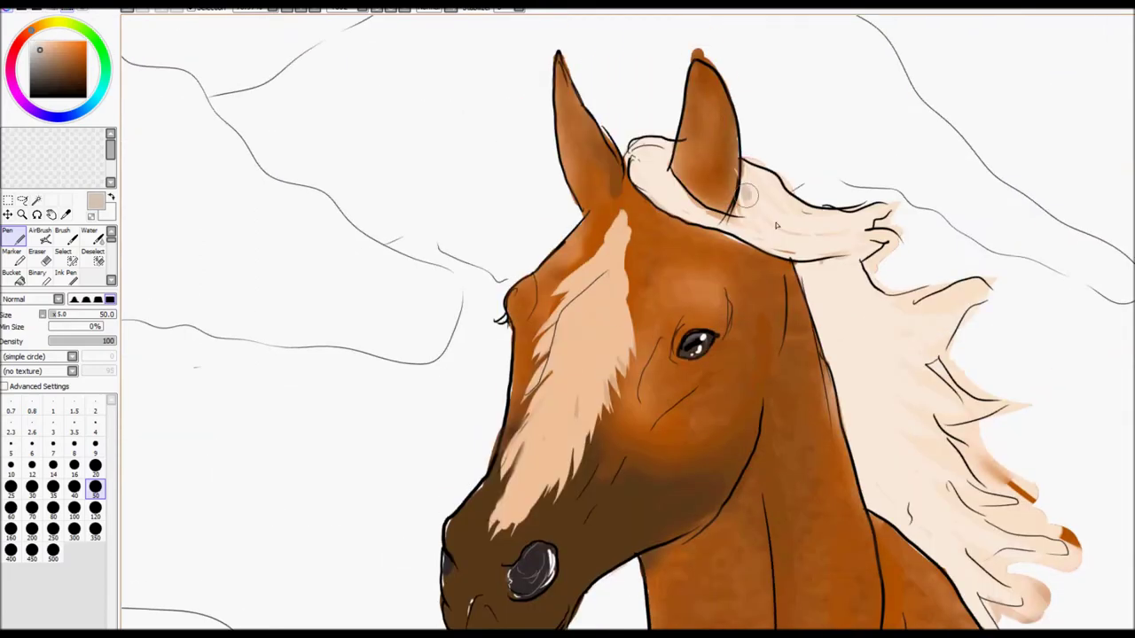
{"action": "left_click_drag", "start_coordinate": [736, 186], "coordinate": [922, 257]}
{"action": "left_click_drag", "start_coordinate": [896, 283], "coordinate": [1002, 373]}
{"action": "left_click_drag", "start_coordinate": [931, 301], "coordinate": [1055, 506]}
{"action": "left_click_drag", "start_coordinate": [887, 381], "coordinate": [1064, 576]}
{"action": "left_click_drag", "start_coordinate": [904, 408], "coordinate": [1073, 550]}
{"action": "left_click_drag", "start_coordinate": [940, 577], "coordinate": [1025, 623]}
{"action": "left_click_drag", "start_coordinate": [905, 266], "coordinate": [1002, 310]}
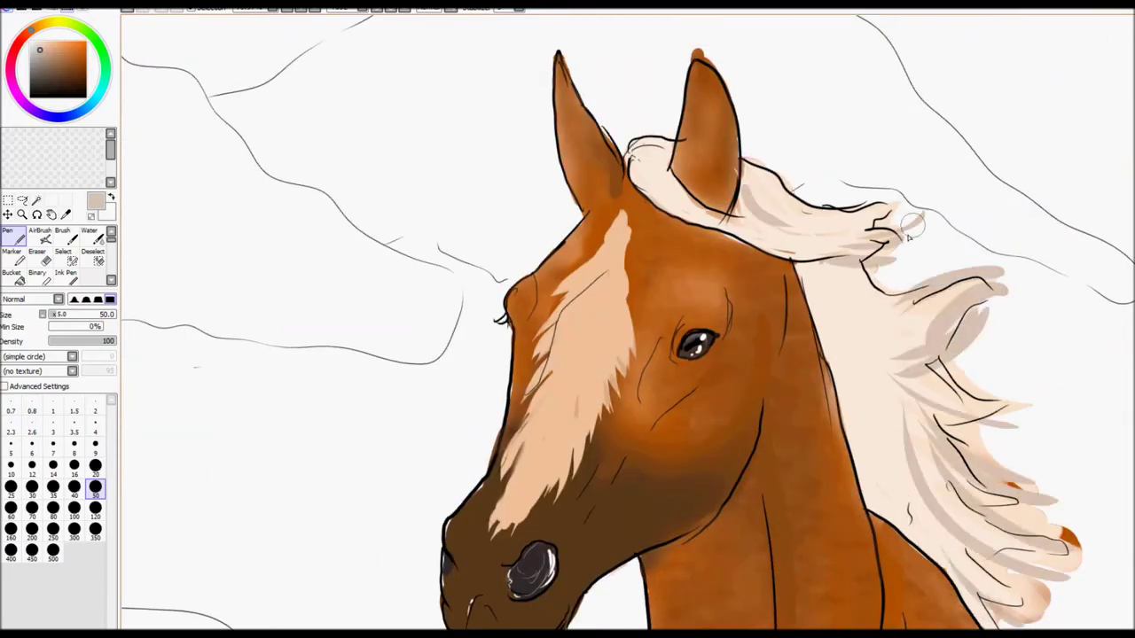
Step: Add greyish-beige shadow strokes to the mane along the neck and to the forelock between the ears
{"action": "left_click_drag", "start_coordinate": [789, 253], "coordinate": [856, 354]}
{"action": "left_click_drag", "start_coordinate": [811, 305], "coordinate": [882, 443]}
{"action": "scroll", "coordinate": [851, 399], "scroll_direction": "down", "scroll_amount": 2}
{"action": "left_click_drag", "start_coordinate": [780, 133], "coordinate": [662, 108]}
{"action": "scroll", "coordinate": [662, 108], "scroll_direction": "down", "scroll_amount": 3}
{"action": "scroll", "coordinate": [842, 354], "scroll_direction": "up", "scroll_amount": 3}
Step: Erase the colour that spills outside the mane's outline with a 20 px Eraser
{"action": "key", "text": "e"}
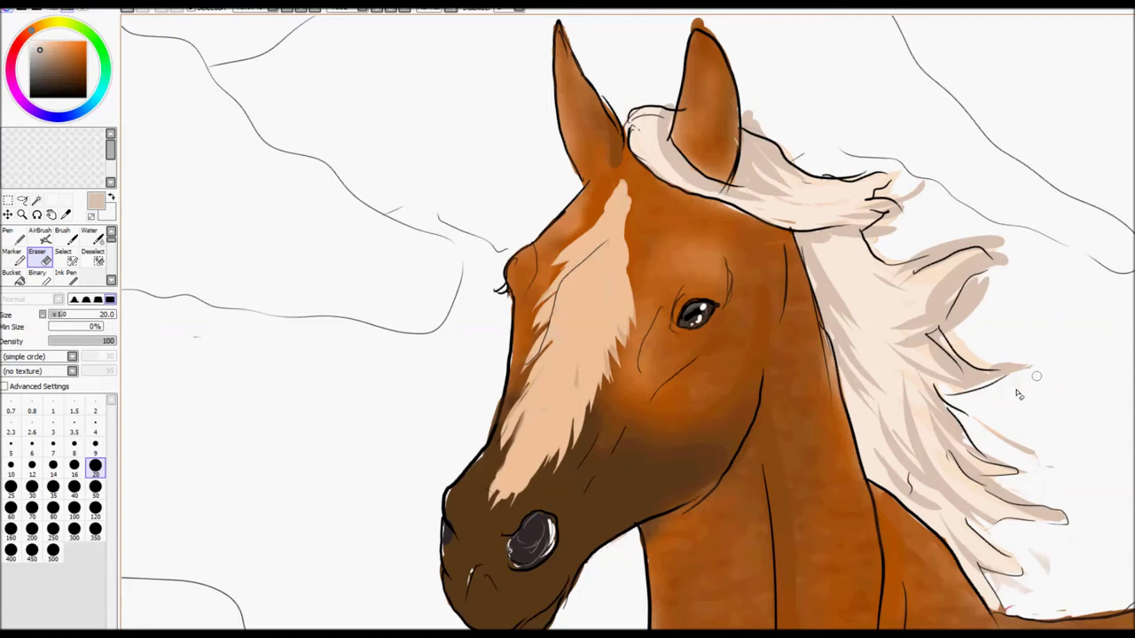
{"action": "left_click_drag", "start_coordinate": [939, 289], "coordinate": [981, 237]}
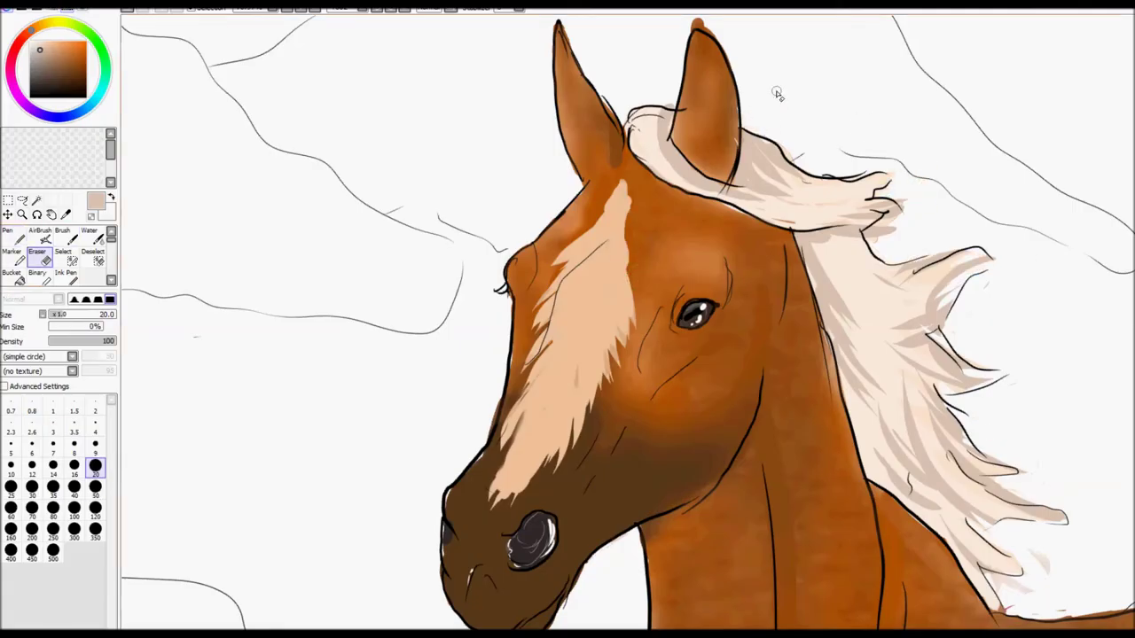
{"action": "scroll", "coordinate": [1118, 241], "scroll_direction": "down", "scroll_amount": 4}
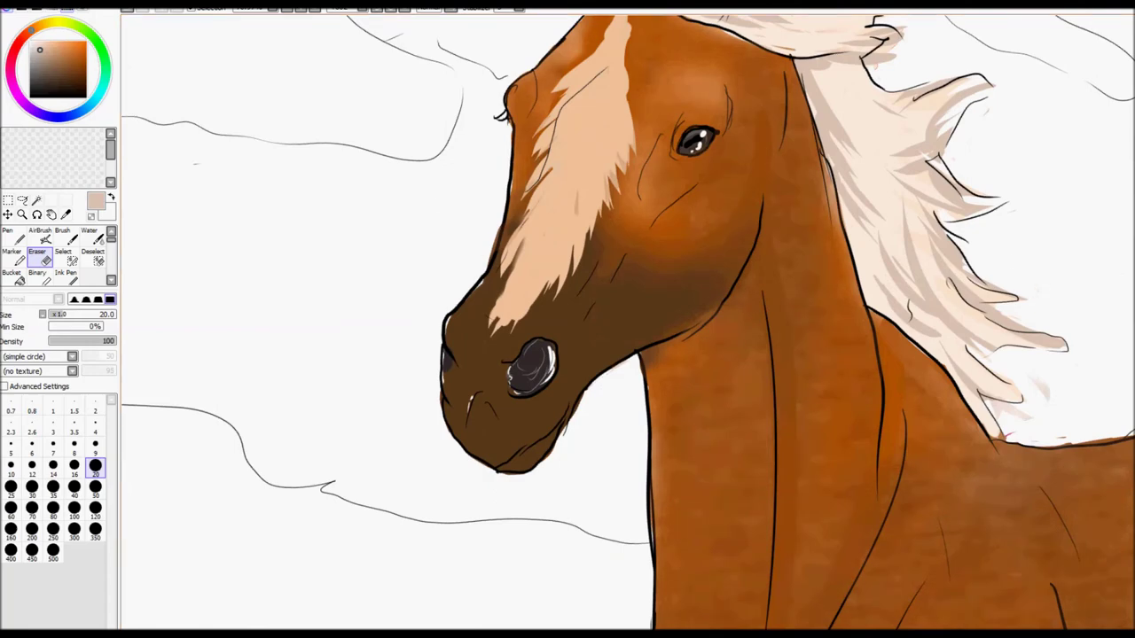
{"action": "scroll", "coordinate": [1043, 295], "scroll_direction": "up", "scroll_amount": 3}
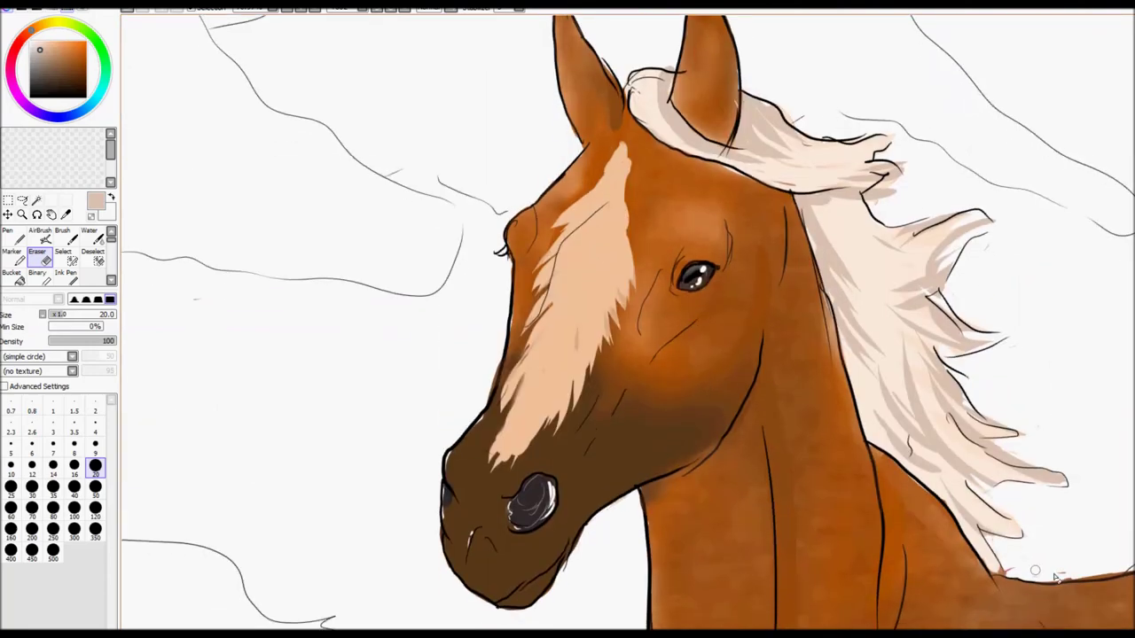
Step: Darken the horse's muzzle with brown 50 px Pen strokes and blend them with a 50 px Blur brush
{"action": "key", "text": "n"}
{"action": "left_click", "coordinate": [452, 460], "text": "alt"}
{"action": "left_click", "coordinate": [480, 523], "text": "alt"}
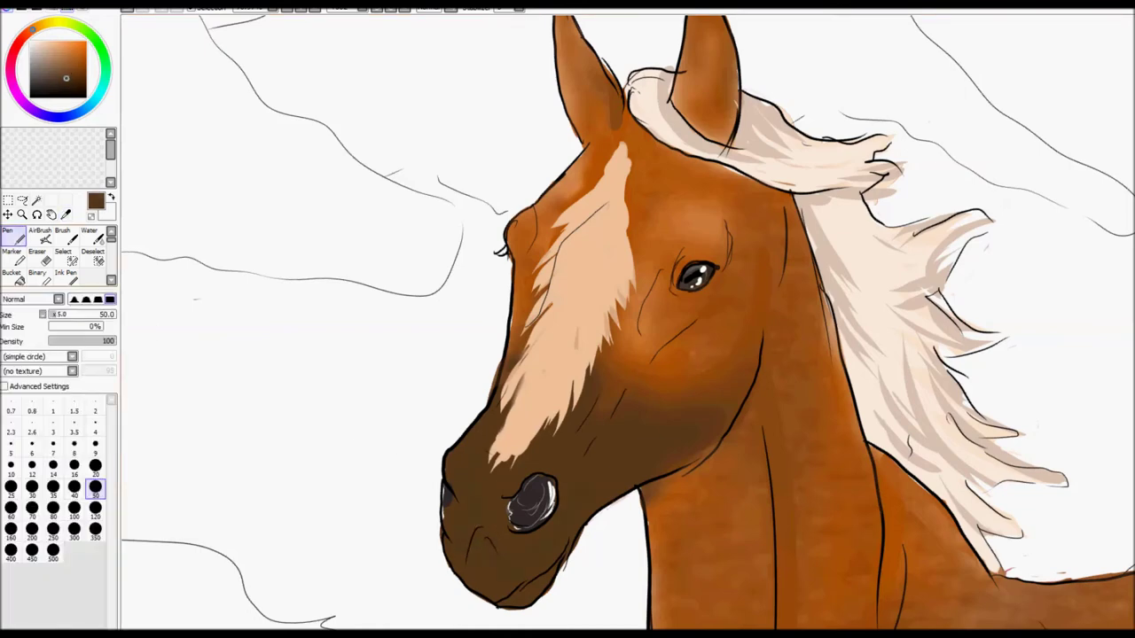
{"action": "left_click", "coordinate": [464, 542], "text": "alt"}
{"action": "mouse_move", "coordinate": [465, 542]}
{"action": "left_mouse_down"}
{"action": "mouse_move", "coordinate": [457, 554]}
{"action": "mouse_move", "coordinate": [470, 572]}
{"action": "mouse_move", "coordinate": [484, 514]}
{"action": "left_mouse_up"}
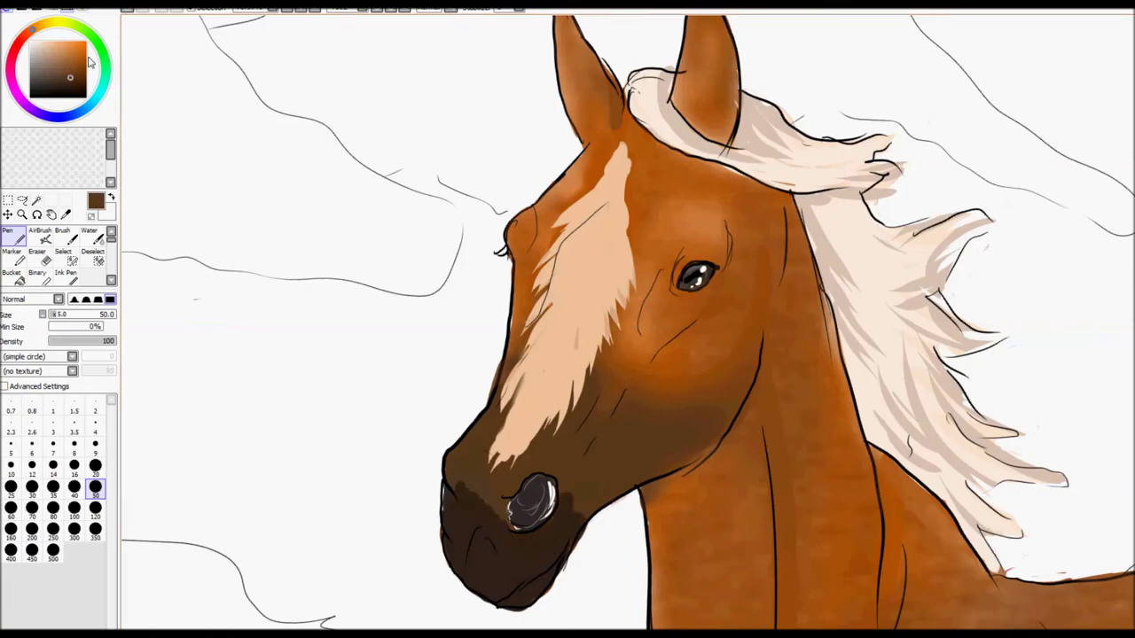
{"action": "key", "text": "b"}
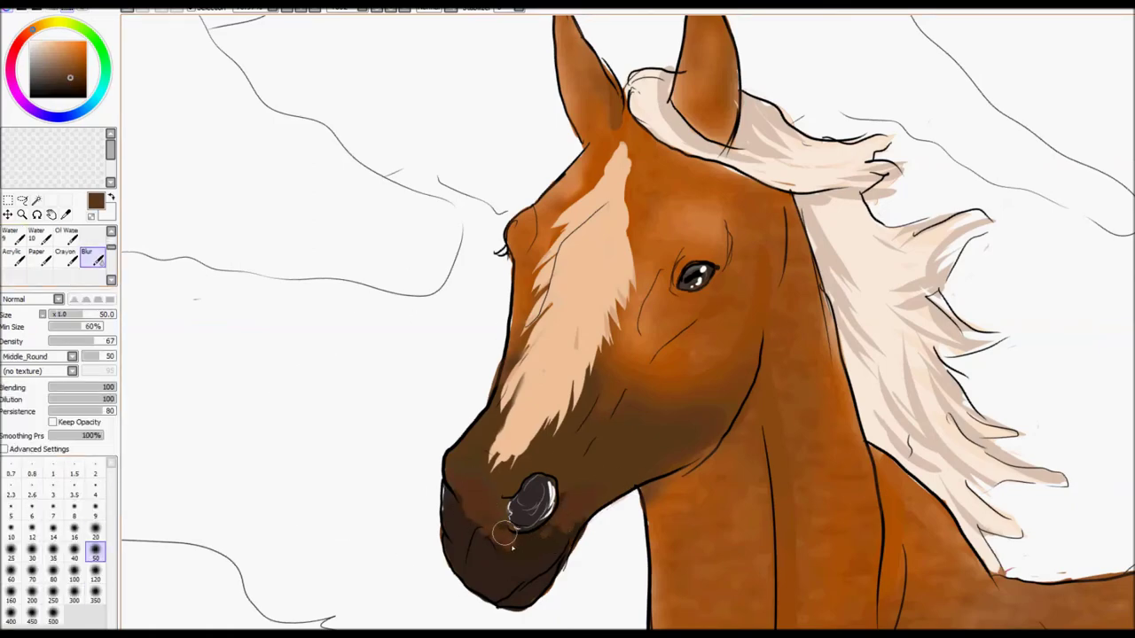
{"action": "scroll", "coordinate": [552, 557], "scroll_direction": "down", "scroll_amount": 5}
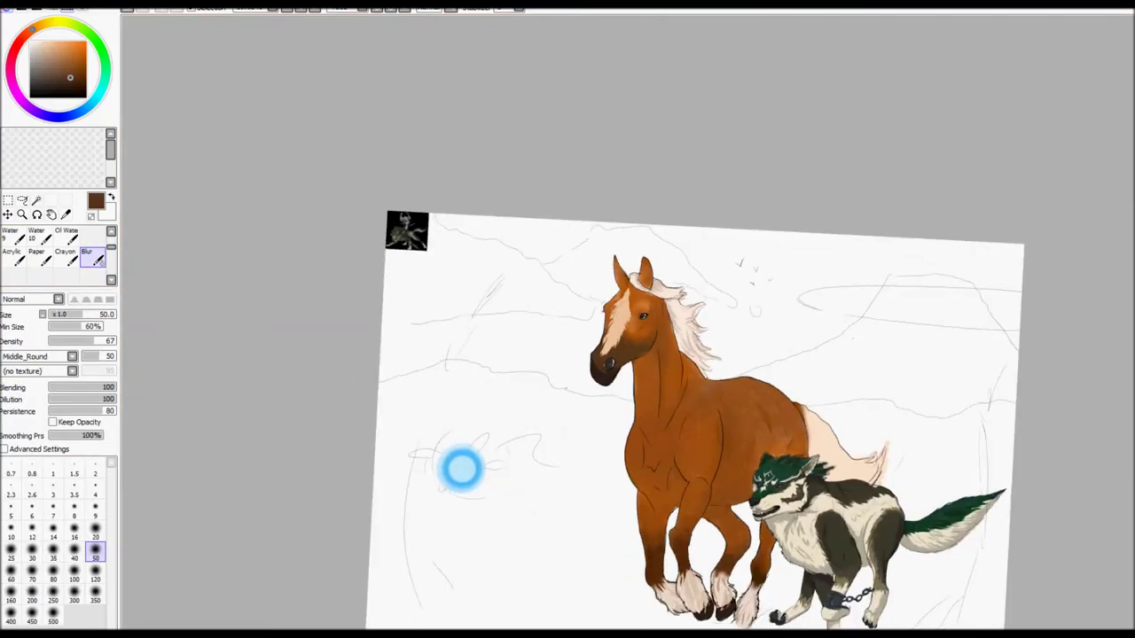
{"action": "scroll", "coordinate": [461, 469], "scroll_direction": "up", "scroll_amount": 5}
Step: Deepen the shading around the nostril and mouth with very dark brown Pen strokes and blend it with the Blur brush
{"action": "key", "text": "n"}
{"action": "left_click", "coordinate": [447, 526], "text": "alt"}
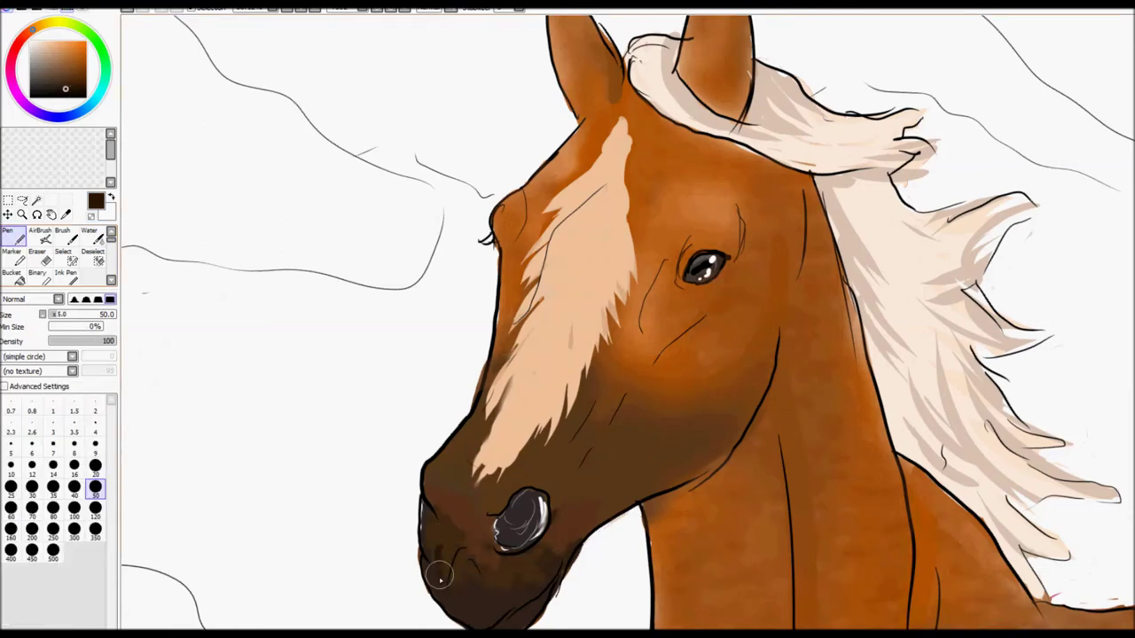
{"action": "key", "text": "b"}
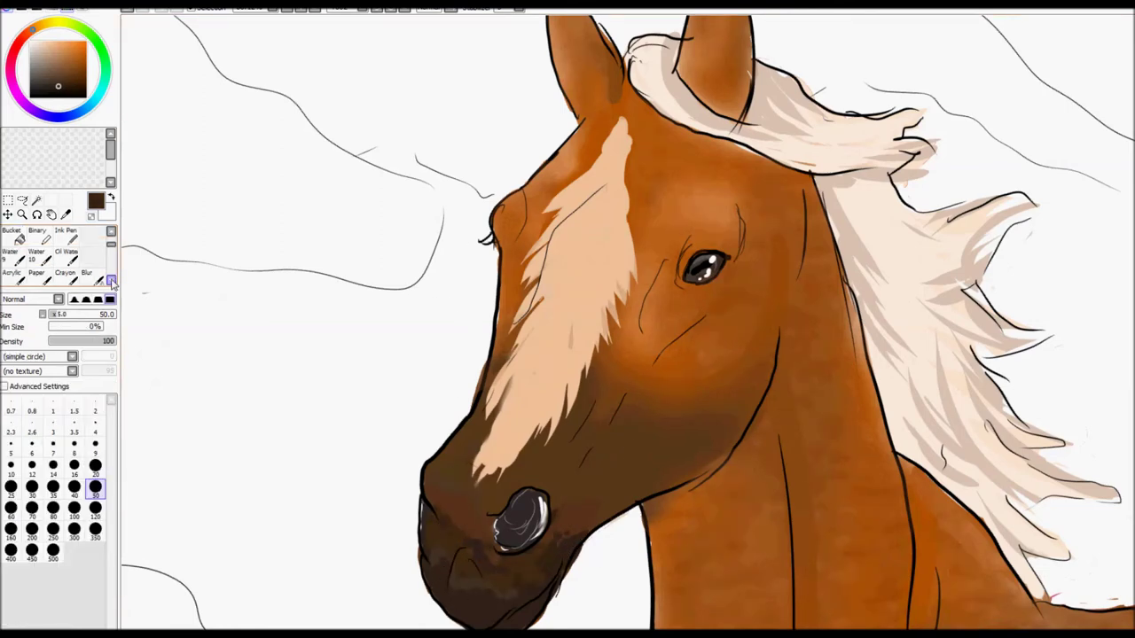
{"action": "key", "text": "n"}
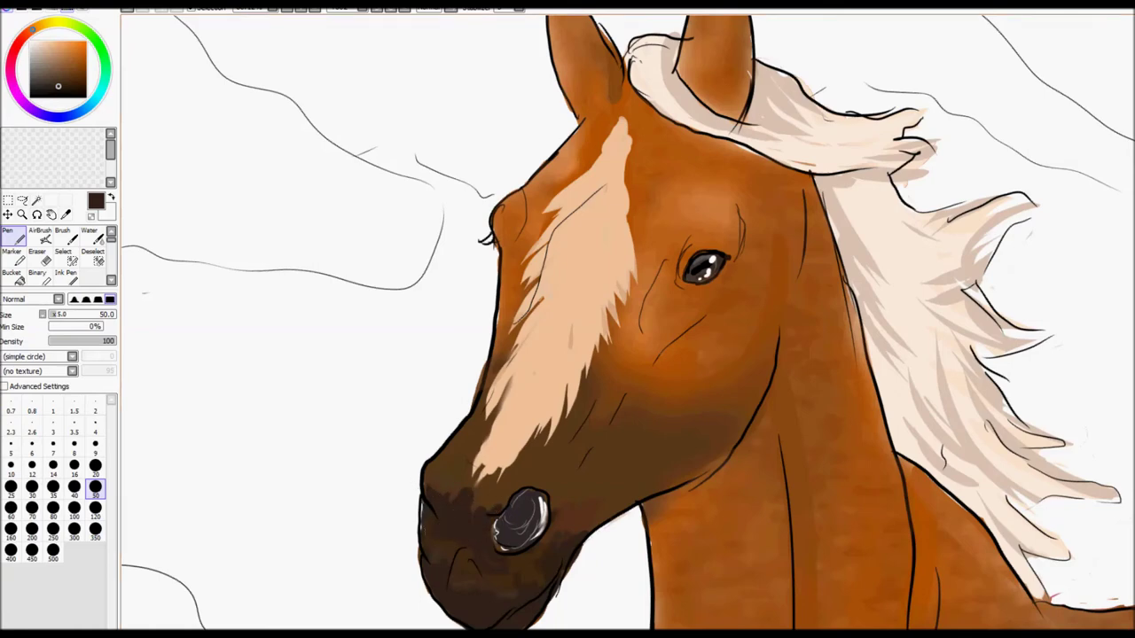
{"action": "key", "text": "b"}
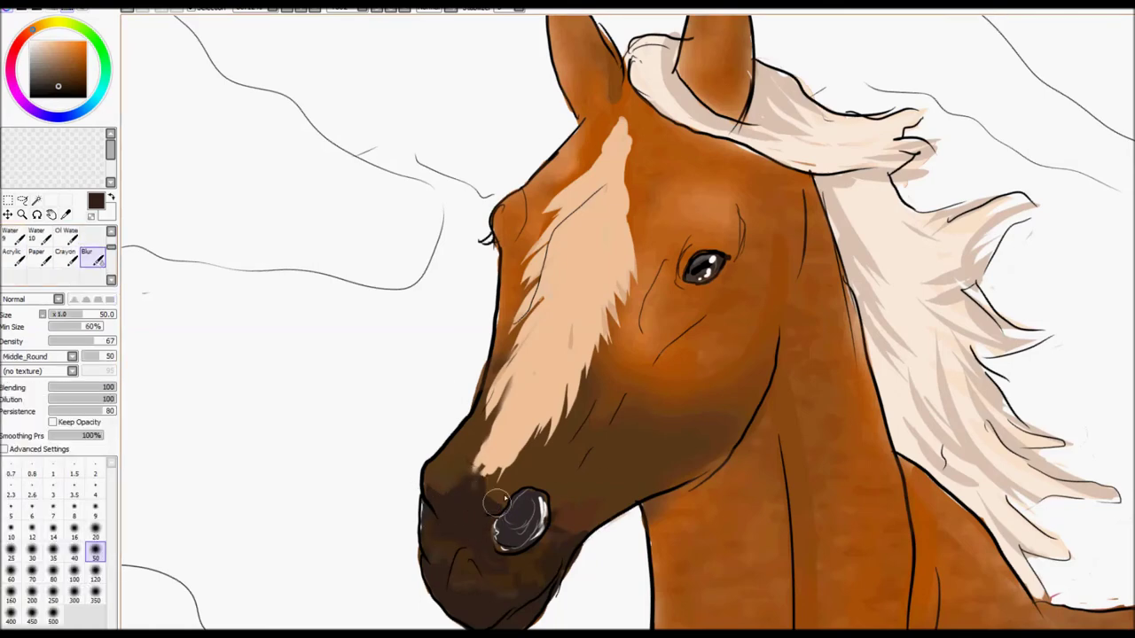
Step: Select the area outside the horse with the Magic Wand by colour difference 60, and invert the selection to the horse
{"action": "scroll", "coordinate": [423, 468], "scroll_direction": "down", "scroll_amount": 5}
{"action": "left_click_drag", "start_coordinate": [423, 468], "coordinate": [426, 407]}
{"action": "left_click", "coordinate": [111, 232]}
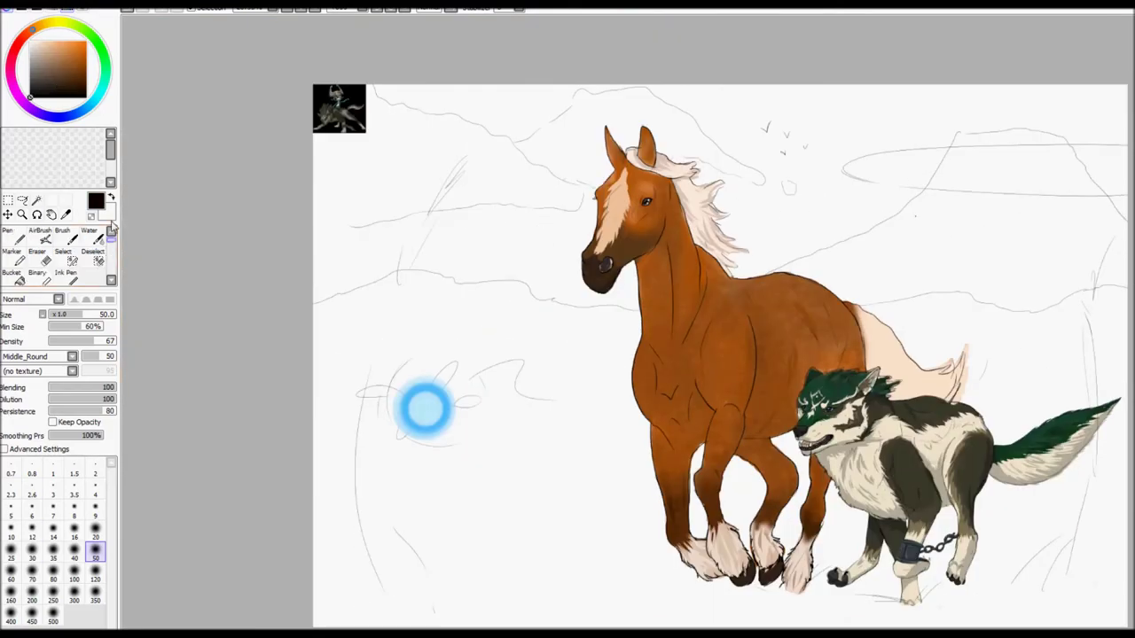
{"action": "left_click", "coordinate": [36, 201]}
{"action": "left_click", "coordinate": [719, 338]}
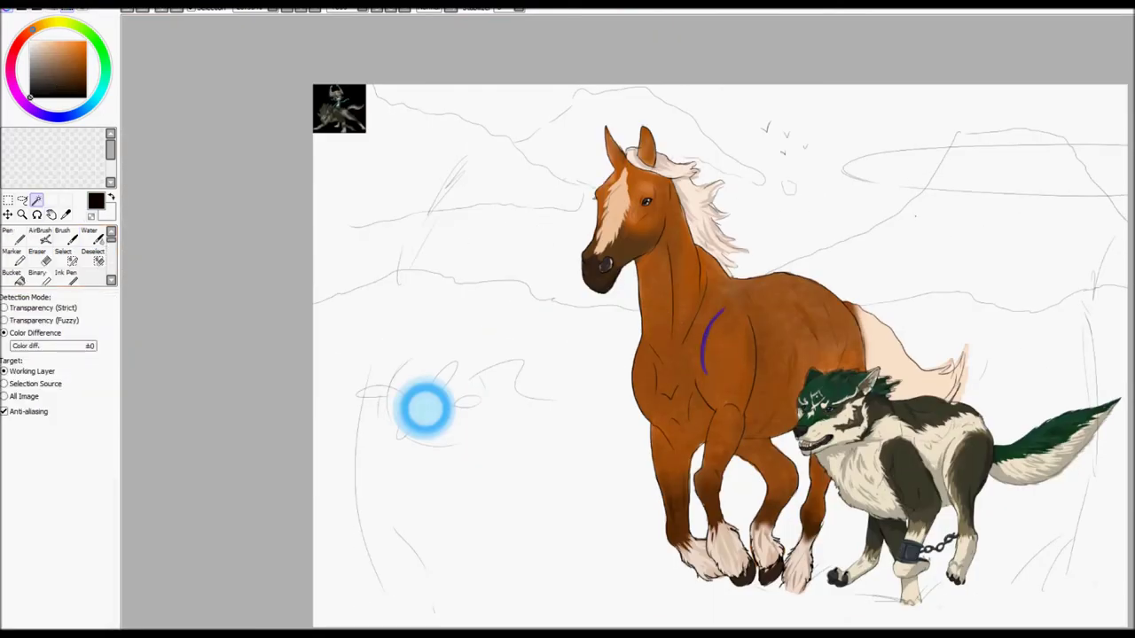
{"action": "left_click", "coordinate": [25, 4]}
{"action": "left_click", "coordinate": [81, 18]}
{"action": "left_click", "coordinate": [168, 4]}
{"action": "left_click", "coordinate": [234, 335]}
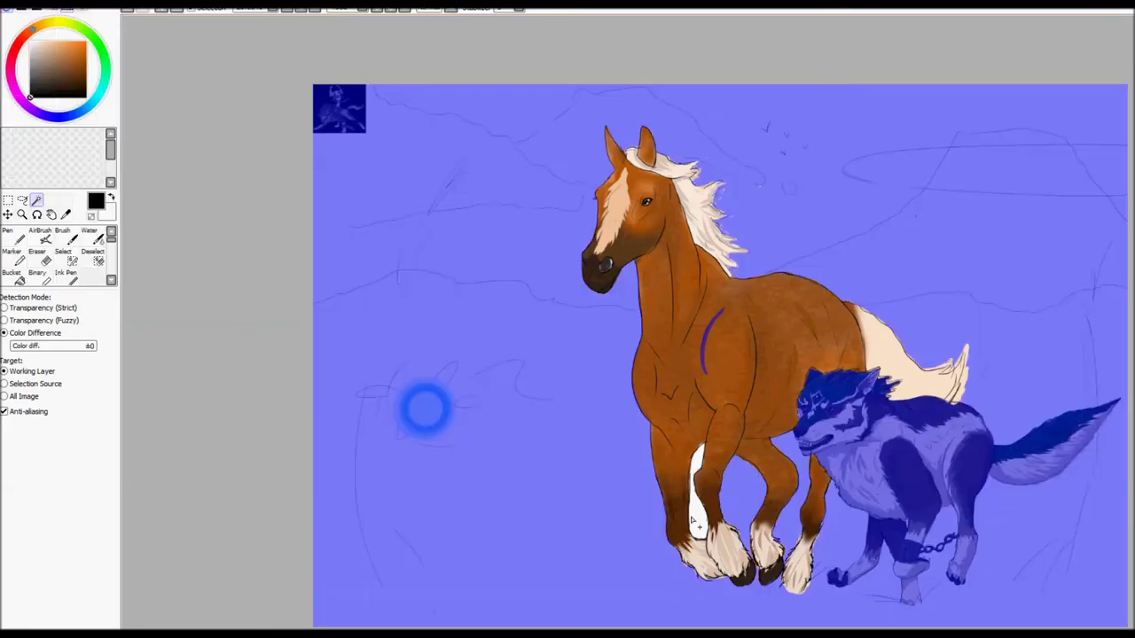
{"action": "key", "text": "ctrl+i"}
Step: Shade the horse's head, neck, mane, body, legs and tail with a 100 px black Pen inside the selection
{"action": "left_click", "coordinate": [8, 232]}
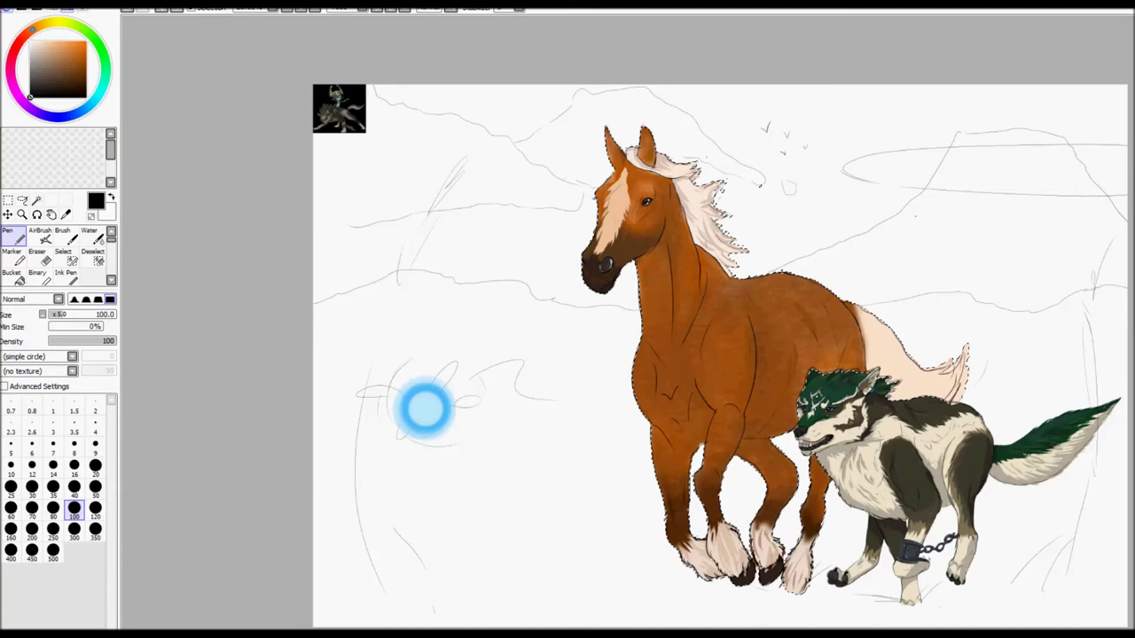
{"action": "left_click_drag", "start_coordinate": [745, 368], "coordinate": [696, 479]}
{"action": "mouse_move", "coordinate": [691, 248]}
{"action": "left_mouse_down"}
{"action": "mouse_move", "coordinate": [696, 317]}
{"action": "mouse_move", "coordinate": [640, 275]}
{"action": "mouse_move", "coordinate": [595, 292]}
{"action": "left_mouse_up"}
{"action": "left_click_drag", "start_coordinate": [612, 155], "coordinate": [709, 186]}
{"action": "left_click_drag", "start_coordinate": [656, 153], "coordinate": [735, 248]}
{"action": "left_click_drag", "start_coordinate": [700, 186], "coordinate": [744, 266]}
{"action": "mouse_move", "coordinate": [727, 443]}
{"action": "left_mouse_down"}
{"action": "mouse_move", "coordinate": [794, 466]}
{"action": "mouse_move", "coordinate": [811, 491]}
{"action": "mouse_move", "coordinate": [811, 541]}
{"action": "left_mouse_up"}
{"action": "left_click_drag", "start_coordinate": [714, 269], "coordinate": [665, 292]}
{"action": "left_click_drag", "start_coordinate": [651, 341], "coordinate": [683, 474]}
{"action": "left_click_drag", "start_coordinate": [772, 376], "coordinate": [805, 479]}
{"action": "left_click_drag", "start_coordinate": [612, 160], "coordinate": [621, 204]}
{"action": "left_click_drag", "start_coordinate": [674, 159], "coordinate": [728, 231]}
{"action": "left_click_drag", "start_coordinate": [718, 187], "coordinate": [745, 248]}
{"action": "mouse_move", "coordinate": [691, 155]}
{"action": "left_mouse_down"}
{"action": "mouse_move", "coordinate": [663, 193]}
{"action": "mouse_move", "coordinate": [722, 231]}
{"action": "mouse_move", "coordinate": [621, 191]}
{"action": "mouse_move", "coordinate": [718, 213]}
{"action": "mouse_move", "coordinate": [727, 319]}
{"action": "left_mouse_up"}
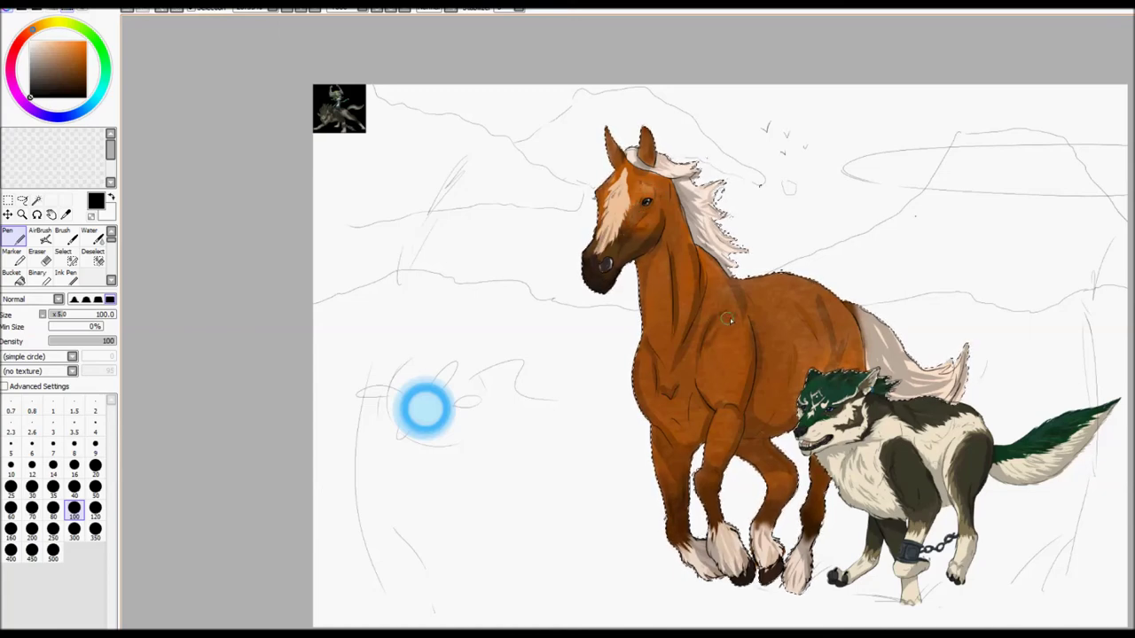
{"action": "key", "text": "e"}
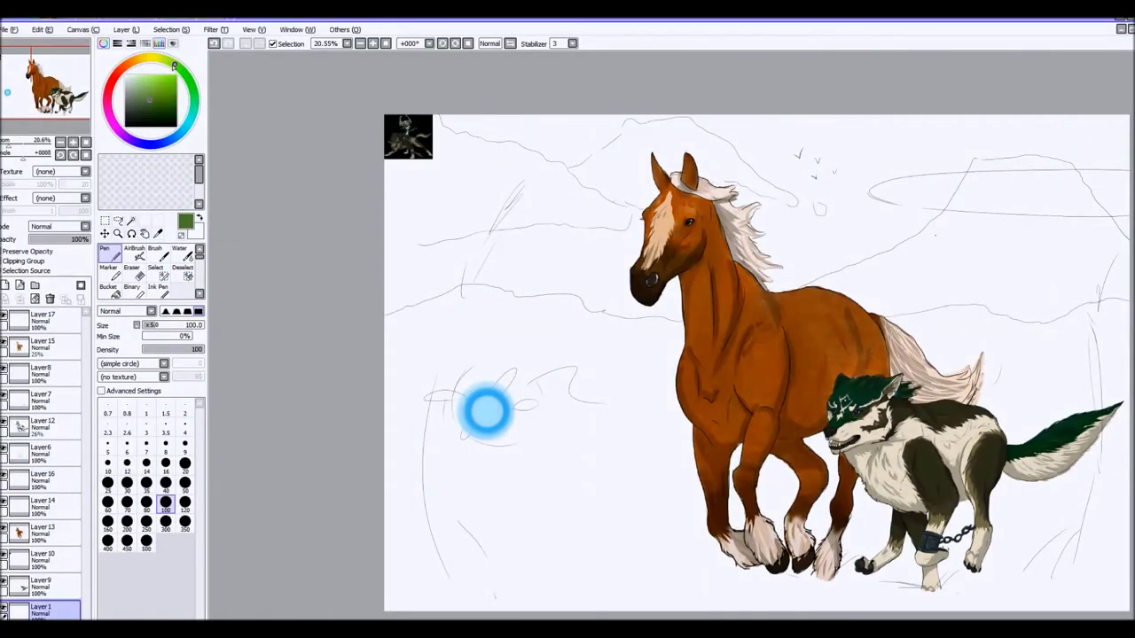
Step: Paint green grassy hills and a light blue sky behind the animals on Layer1
{"action": "mouse_move", "coordinate": [1118, 497]}
{"action": "left_mouse_down"}
{"action": "mouse_move", "coordinate": [539, 456]}
{"action": "mouse_move", "coordinate": [461, 355]}
{"action": "left_mouse_up"}
{"action": "left_click_drag", "start_coordinate": [461, 142], "coordinate": [656, 133]}
{"action": "left_click_drag", "start_coordinate": [407, 133], "coordinate": [496, 257]}
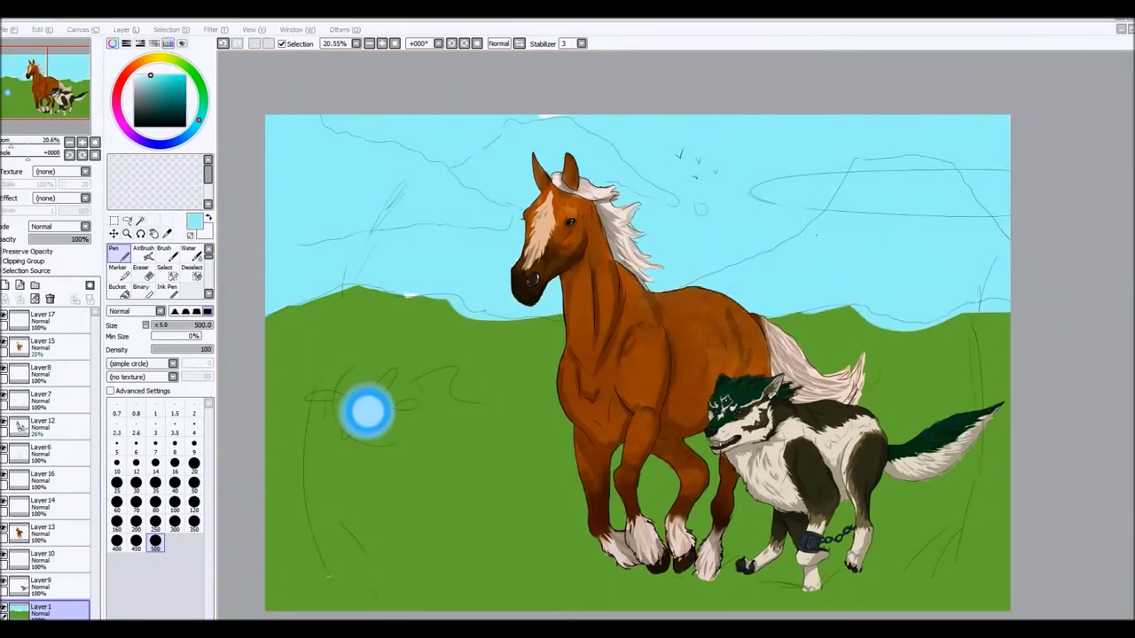
Step: Paint white clouds across the sky with a 250 px AirBrush and block in a grey mountain behind the wolf
{"action": "left_click", "coordinate": [144, 253]}
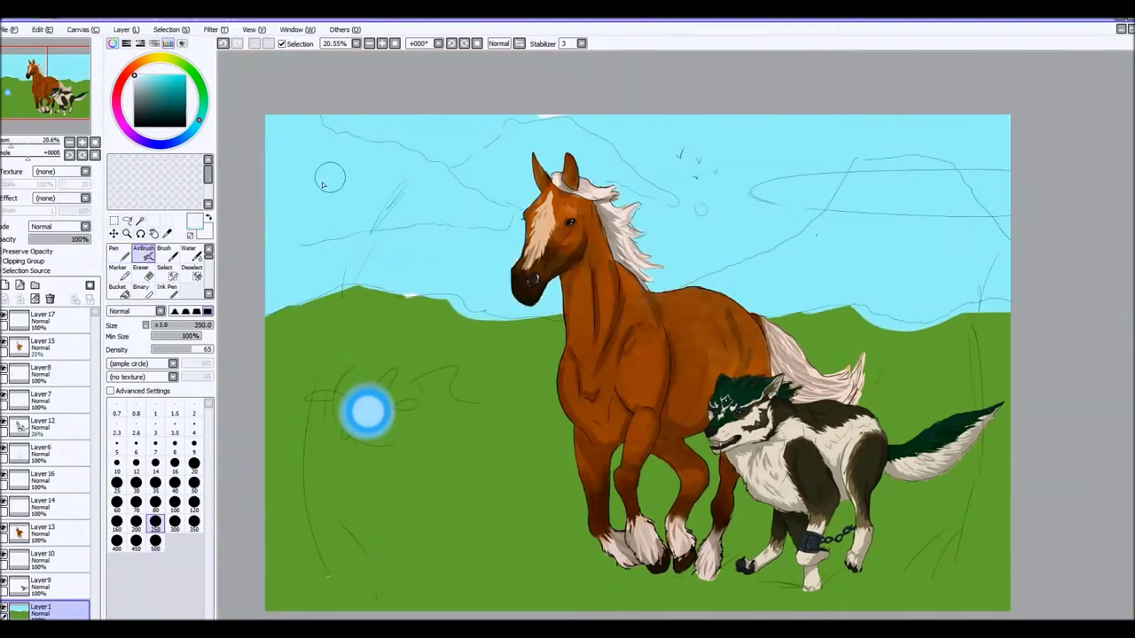
{"action": "left_click_drag", "start_coordinate": [292, 142], "coordinate": [446, 207]}
{"action": "left_click_drag", "start_coordinate": [461, 151], "coordinate": [701, 192]}
{"action": "left_click", "coordinate": [134, 92]}
{"action": "mouse_move", "coordinate": [709, 266]}
{"action": "left_mouse_down"}
{"action": "mouse_move", "coordinate": [995, 282]}
{"action": "mouse_move", "coordinate": [860, 319]}
{"action": "left_mouse_up"}
Step: Erase the leftover background sketch lines on Layer6 with a 350 px Eraser
{"action": "left_click", "coordinate": [141, 268]}
{"action": "left_click", "coordinate": [42, 452]}
{"action": "left_click", "coordinate": [194, 521]}
{"action": "left_click_drag", "start_coordinate": [311, 443], "coordinate": [337, 567]}
{"action": "left_click_drag", "start_coordinate": [922, 550], "coordinate": [996, 450]}
{"action": "mouse_move", "coordinate": [636, 168]}
{"action": "left_mouse_down"}
{"action": "mouse_move", "coordinate": [446, 197]}
{"action": "mouse_move", "coordinate": [426, 177]}
{"action": "left_mouse_up"}
Step: Paint a dark green edge along the hilltops on Layer1 with a 100 px Pen
{"action": "left_click", "coordinate": [114, 253]}
{"action": "left_click", "coordinate": [42, 610]}
{"action": "left_click", "coordinate": [174, 502]}
{"action": "mouse_move", "coordinate": [266, 310]}
{"action": "left_mouse_down"}
{"action": "mouse_move", "coordinate": [315, 324]}
{"action": "mouse_move", "coordinate": [443, 297]}
{"action": "mouse_move", "coordinate": [878, 320]}
{"action": "mouse_move", "coordinate": [1009, 312]}
{"action": "left_mouse_up"}
Step: Shade the hills and the meadow around the animals with dark green strokes of a 300 px Pen
{"action": "left_click", "coordinate": [175, 522]}
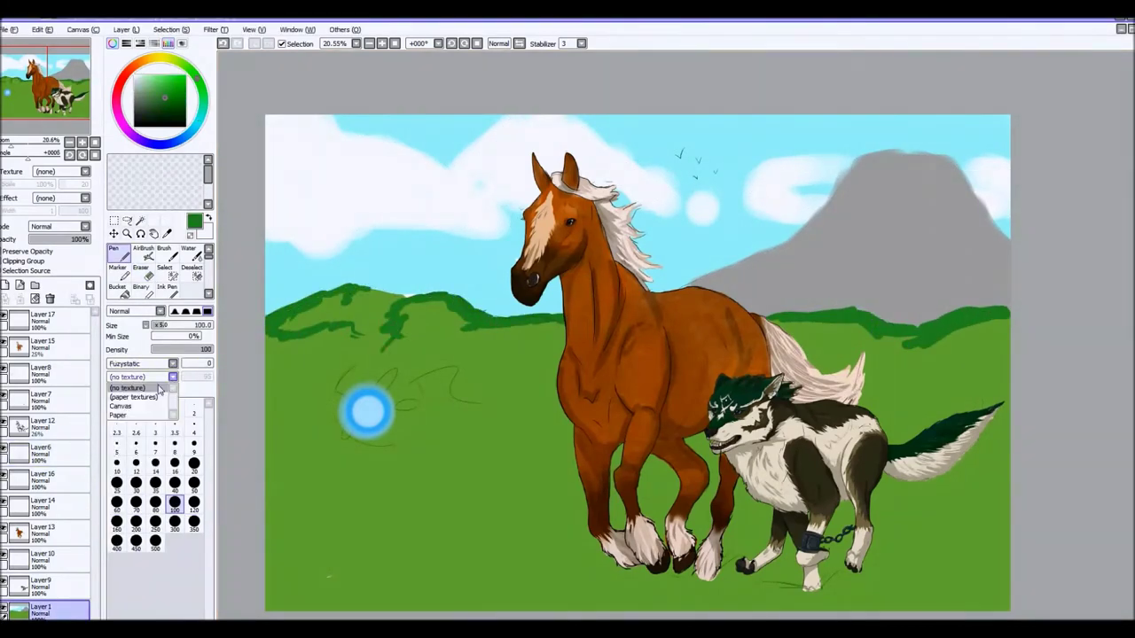
{"action": "left_click_drag", "start_coordinate": [284, 337], "coordinate": [549, 372]}
{"action": "left_click_drag", "start_coordinate": [798, 337], "coordinate": [1002, 417]}
{"action": "left_click_drag", "start_coordinate": [656, 576], "coordinate": [798, 586]}
{"action": "left_click_drag", "start_coordinate": [514, 585], "coordinate": [1002, 497]}
Step: Paint brown rocky tones over the mountain and a grey-brown patch of ground beside the wolf
{"action": "left_click", "coordinate": [156, 112]}
{"action": "left_click_drag", "start_coordinate": [931, 501], "coordinate": [1002, 559]}
{"action": "mouse_move", "coordinate": [692, 292]}
{"action": "left_mouse_down"}
{"action": "mouse_move", "coordinate": [940, 177]}
{"action": "mouse_move", "coordinate": [798, 266]}
{"action": "mouse_move", "coordinate": [932, 182]}
{"action": "mouse_move", "coordinate": [930, 203]}
{"action": "mouse_move", "coordinate": [842, 292]}
{"action": "left_mouse_up"}
Step: Darken the hills behind the glowing orb with very dark green, using the Fuzystatic brush shape and Canvas texture
{"action": "left_click", "coordinate": [149, 114]}
{"action": "mouse_move", "coordinate": [266, 311]}
{"action": "left_mouse_down"}
{"action": "mouse_move", "coordinate": [407, 328]}
{"action": "mouse_move", "coordinate": [293, 373]}
{"action": "mouse_move", "coordinate": [355, 399]}
{"action": "left_mouse_up"}
{"action": "left_click", "coordinate": [142, 364]}
{"action": "left_click", "coordinate": [119, 411]}
{"action": "left_click", "coordinate": [142, 363]}
{"action": "left_click", "coordinate": [124, 383]}
{"action": "mouse_move", "coordinate": [266, 355]}
{"action": "left_mouse_down"}
{"action": "mouse_move", "coordinate": [373, 425]}
{"action": "mouse_move", "coordinate": [479, 355]}
{"action": "left_mouse_up"}
Step: Work varied light and dark green patches into the meadow and the hills beneath the mountain
{"action": "left_click", "coordinate": [163, 97]}
{"action": "mouse_move", "coordinate": [310, 426]}
{"action": "left_mouse_down"}
{"action": "mouse_move", "coordinate": [532, 461]}
{"action": "mouse_move", "coordinate": [957, 601]}
{"action": "left_mouse_up"}
{"action": "left_click_drag", "start_coordinate": [301, 354], "coordinate": [372, 496]}
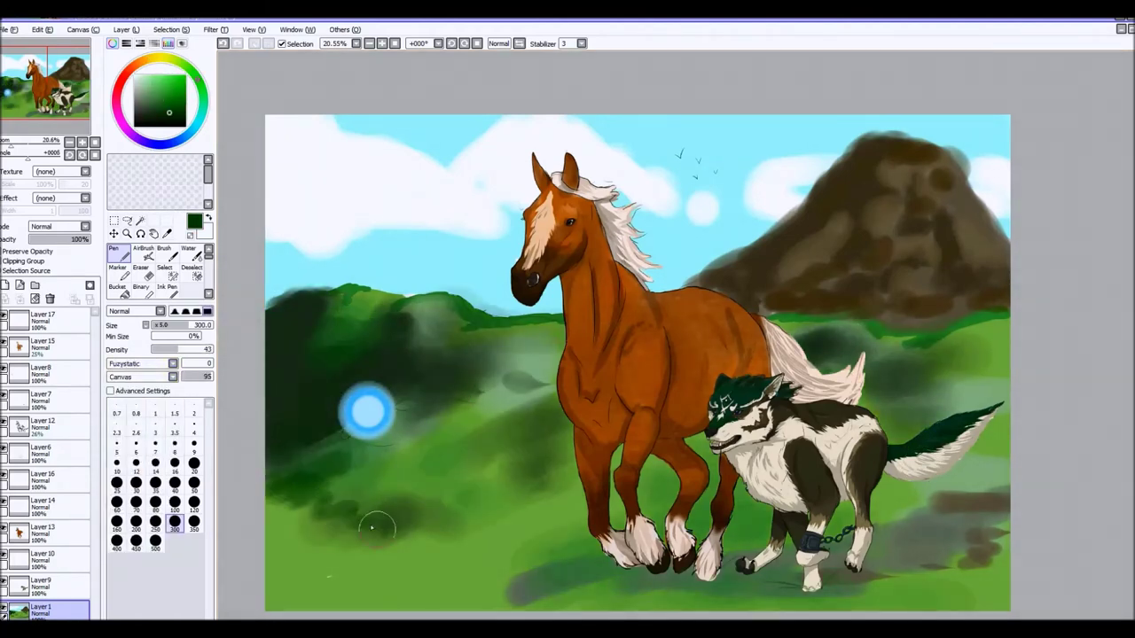
{"action": "left_click_drag", "start_coordinate": [461, 391], "coordinate": [541, 426]}
{"action": "left_click_drag", "start_coordinate": [754, 354], "coordinate": [984, 319]}
{"action": "left_click_drag", "start_coordinate": [461, 461], "coordinate": [612, 585]}
Step: Shade the clouds with soft light grey strokes and paint a misty band across the mountain
{"action": "left_click", "coordinate": [168, 349]}
{"action": "left_click", "coordinate": [135, 82]}
{"action": "mouse_move", "coordinate": [271, 240]}
{"action": "left_mouse_down"}
{"action": "mouse_move", "coordinate": [295, 200]}
{"action": "mouse_move", "coordinate": [358, 175]}
{"action": "mouse_move", "coordinate": [793, 180]}
{"action": "left_mouse_up"}
{"action": "left_click_drag", "start_coordinate": [754, 217], "coordinate": [1002, 213]}
Step: On a new layer, add grey-green strokes to the meadow and a distant hill on the horizon with a 40 px Pen
{"action": "left_click", "coordinate": [20, 285]}
{"action": "left_click", "coordinate": [175, 463]}
{"action": "left_click", "coordinate": [471, 430], "text": "alt"}
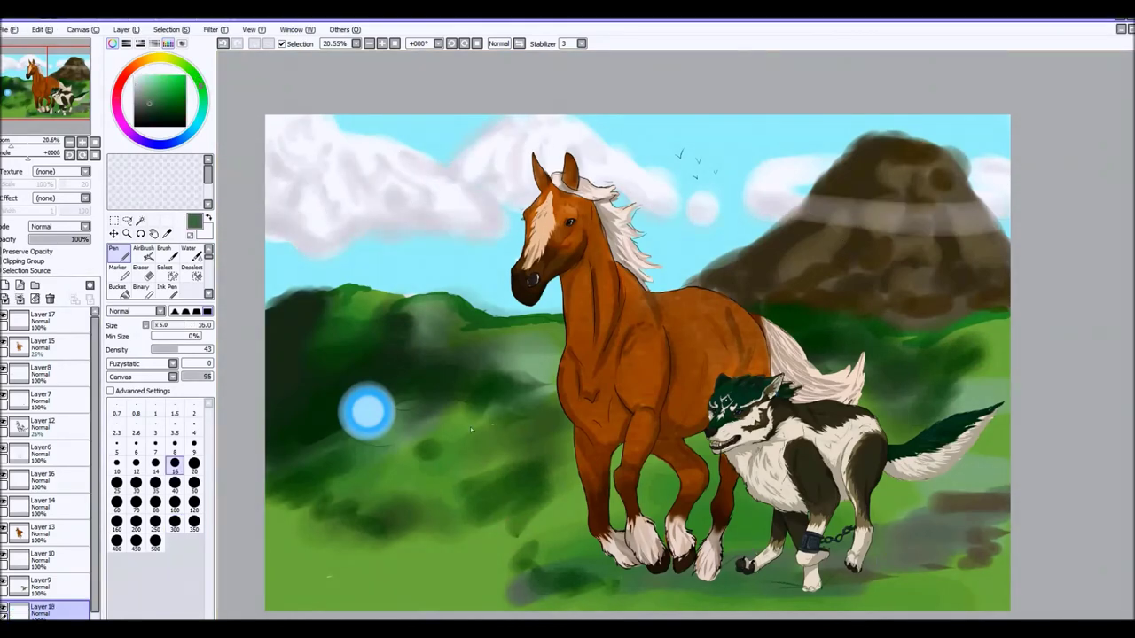
{"action": "left_click", "coordinate": [174, 483]}
{"action": "left_click_drag", "start_coordinate": [275, 426], "coordinate": [408, 452]}
{"action": "left_click_drag", "start_coordinate": [408, 355], "coordinate": [550, 371]}
{"action": "left_click_drag", "start_coordinate": [266, 310], "coordinate": [300, 291]}
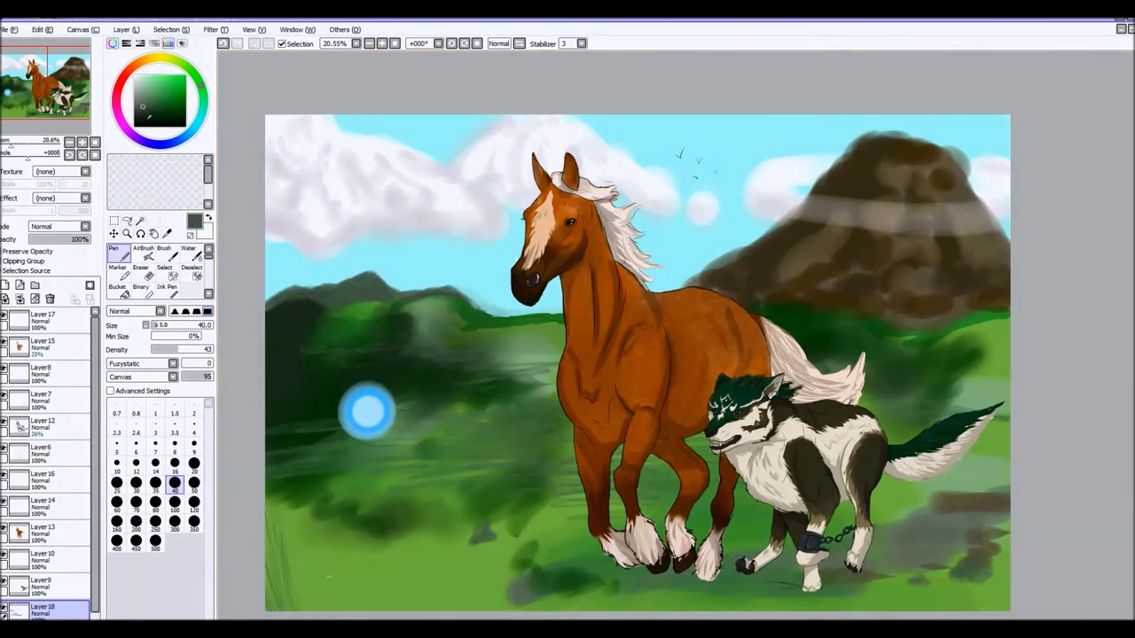
Step: Paint near-black bare trees with roots and branches beside the orb, and a trunk arching in front of the mountain
{"action": "mouse_move", "coordinate": [292, 124]}
{"action": "left_mouse_down"}
{"action": "mouse_move", "coordinate": [273, 381]}
{"action": "mouse_move", "coordinate": [285, 386]}
{"action": "left_mouse_up"}
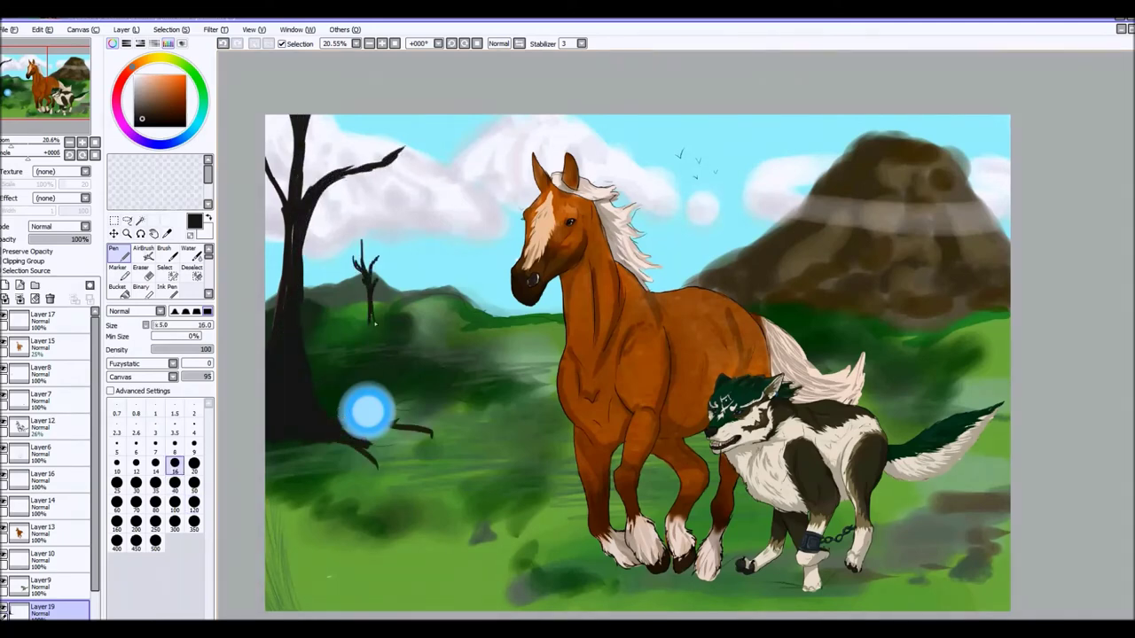
{"action": "left_click", "coordinate": [194, 502]}
{"action": "mouse_move", "coordinate": [820, 116]}
{"action": "left_mouse_down"}
{"action": "mouse_move", "coordinate": [918, 173]}
{"action": "mouse_move", "coordinate": [1009, 390]}
{"action": "left_mouse_up"}
{"action": "left_click_drag", "start_coordinate": [302, 199], "coordinate": [333, 156]}
{"action": "left_click_drag", "start_coordinate": [312, 174], "coordinate": [348, 117]}
{"action": "left_click_drag", "start_coordinate": [282, 213], "coordinate": [280, 280]}
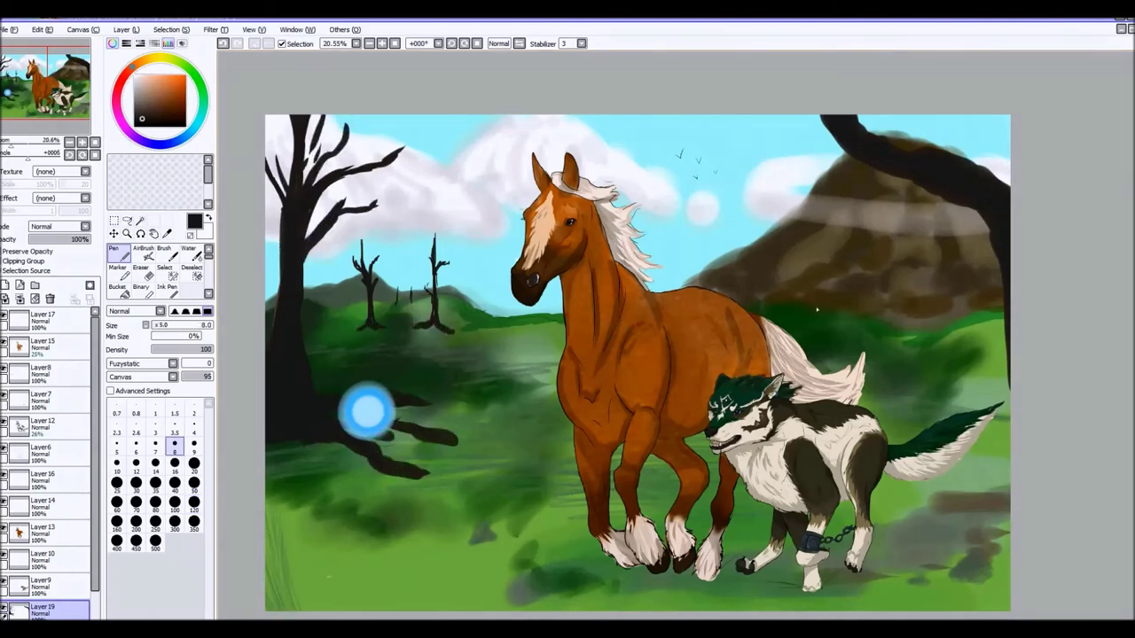
Step: Paint dark green foliage over the tree branches on a new layer with the AirBrush's Spread shape
{"action": "left_click", "coordinate": [172, 364]}
{"action": "left_click", "coordinate": [142, 479]}
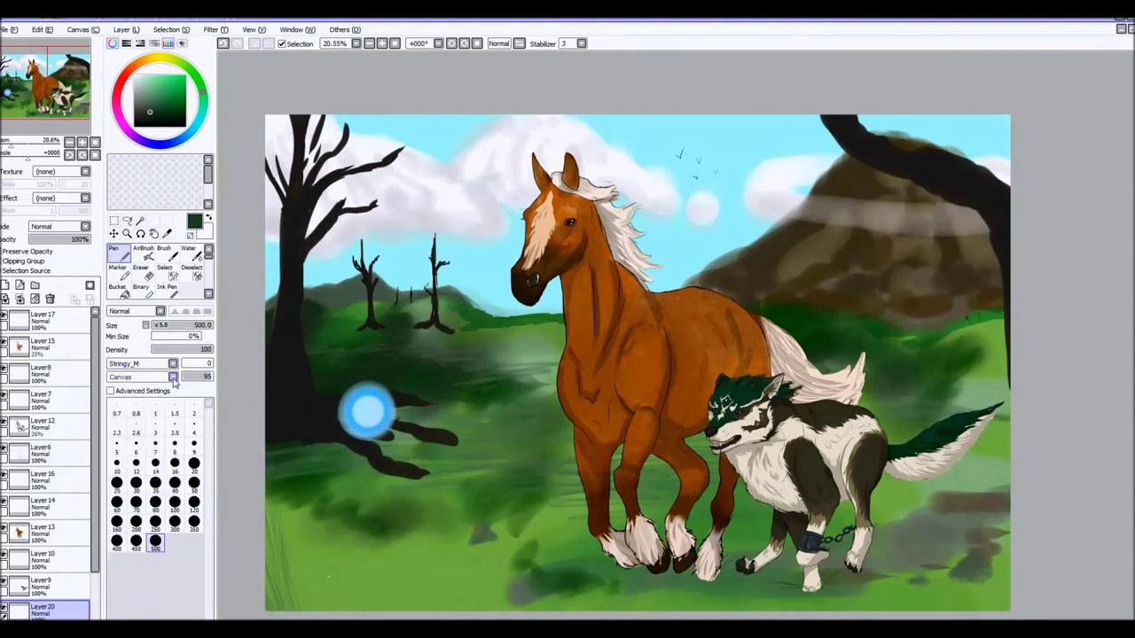
{"action": "left_click", "coordinate": [143, 249]}
{"action": "mouse_move", "coordinate": [381, 195]}
{"action": "left_mouse_down"}
{"action": "mouse_move", "coordinate": [301, 133]}
{"action": "mouse_move", "coordinate": [479, 151]}
{"action": "mouse_move", "coordinate": [346, 222]}
{"action": "left_mouse_up"}
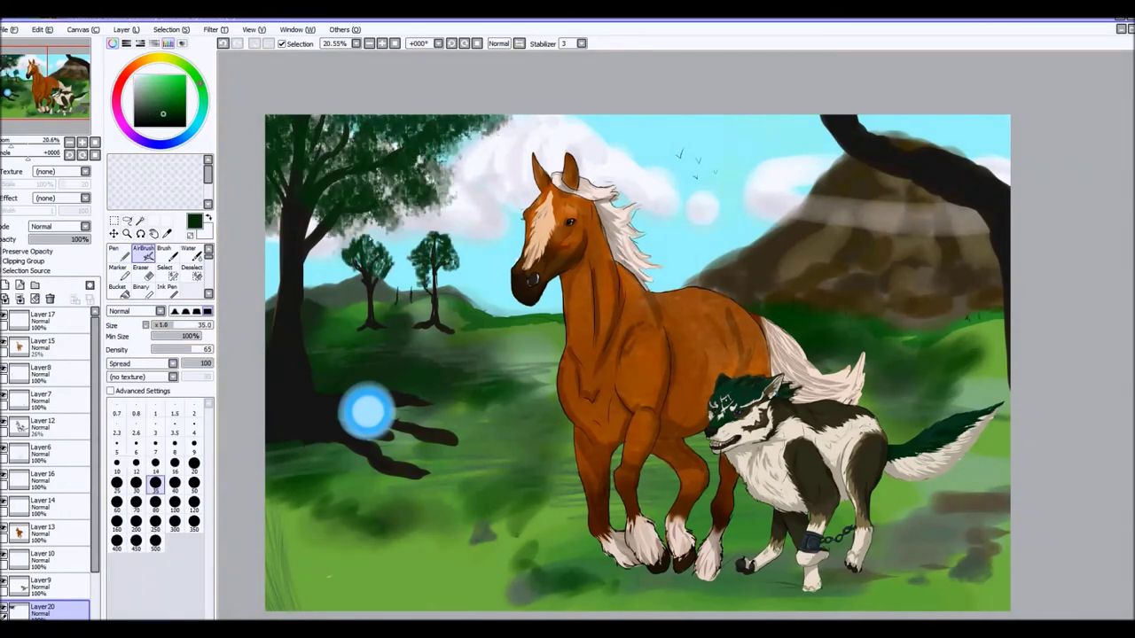
{"action": "left_click", "coordinate": [194, 521]}
{"action": "left_click_drag", "start_coordinate": [744, 133], "coordinate": [993, 160]}
Step: Lighten the foliage with yellow-green strokes of a 350 px AirBrush at density 12
{"action": "left_click", "coordinate": [158, 80]}
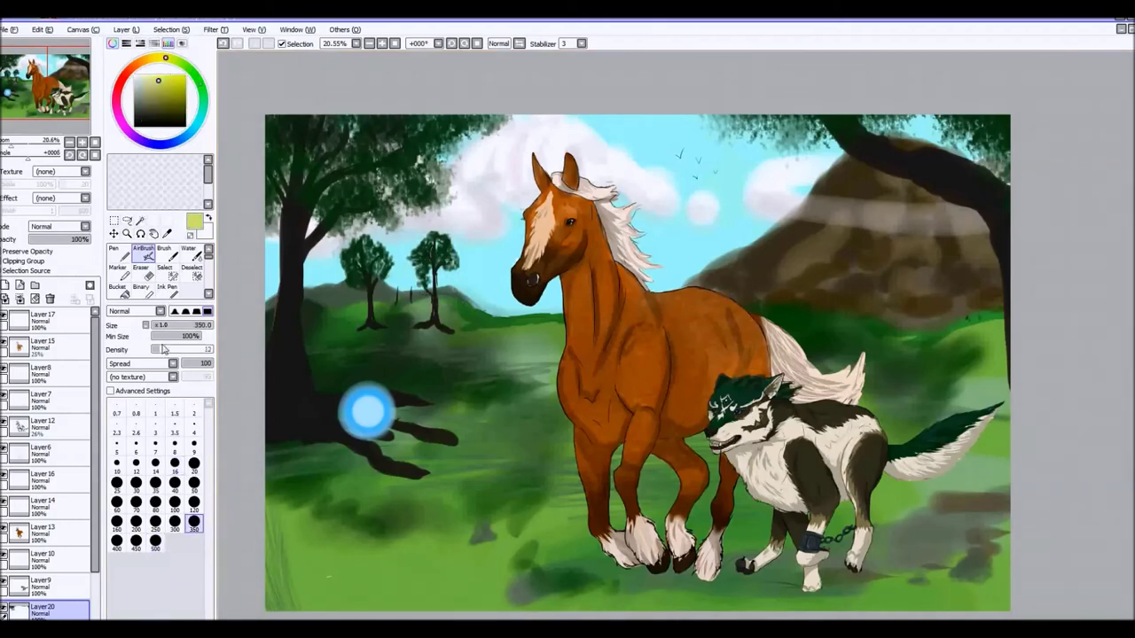
{"action": "left_click_drag", "start_coordinate": [202, 350], "coordinate": [162, 350]}
{"action": "left_click_drag", "start_coordinate": [372, 133], "coordinate": [431, 273]}
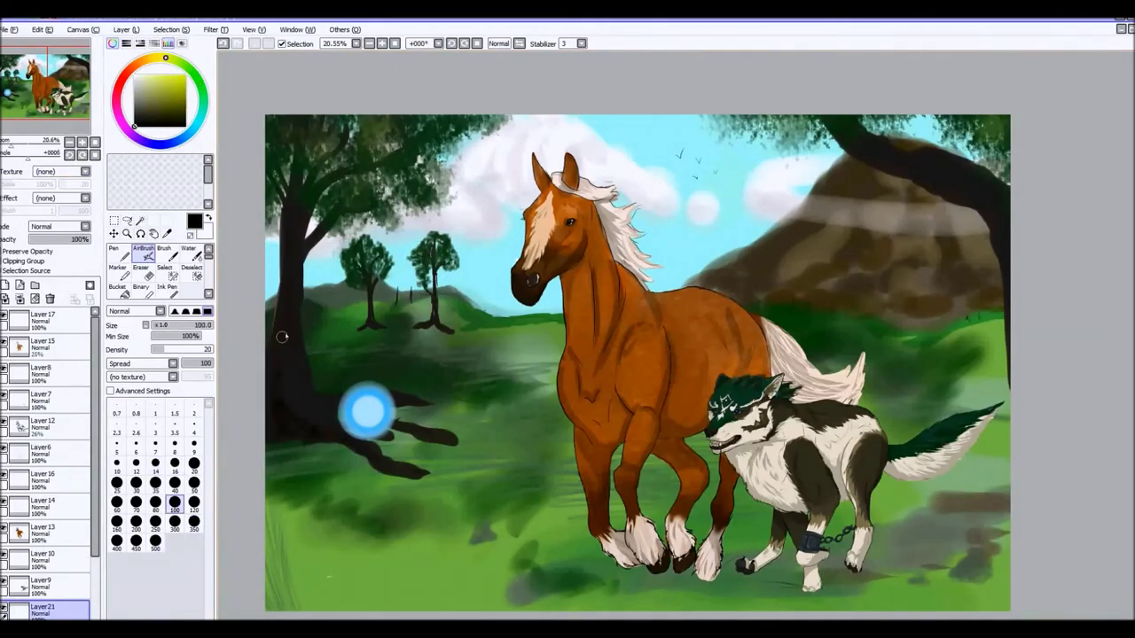
Step: On a new layer, darken the large tree's trunk and roots with a 40 px black Pen
{"action": "left_click", "coordinate": [5, 285]}
{"action": "left_click", "coordinate": [113, 249]}
{"action": "left_click_drag", "start_coordinate": [284, 434], "coordinate": [276, 343]}
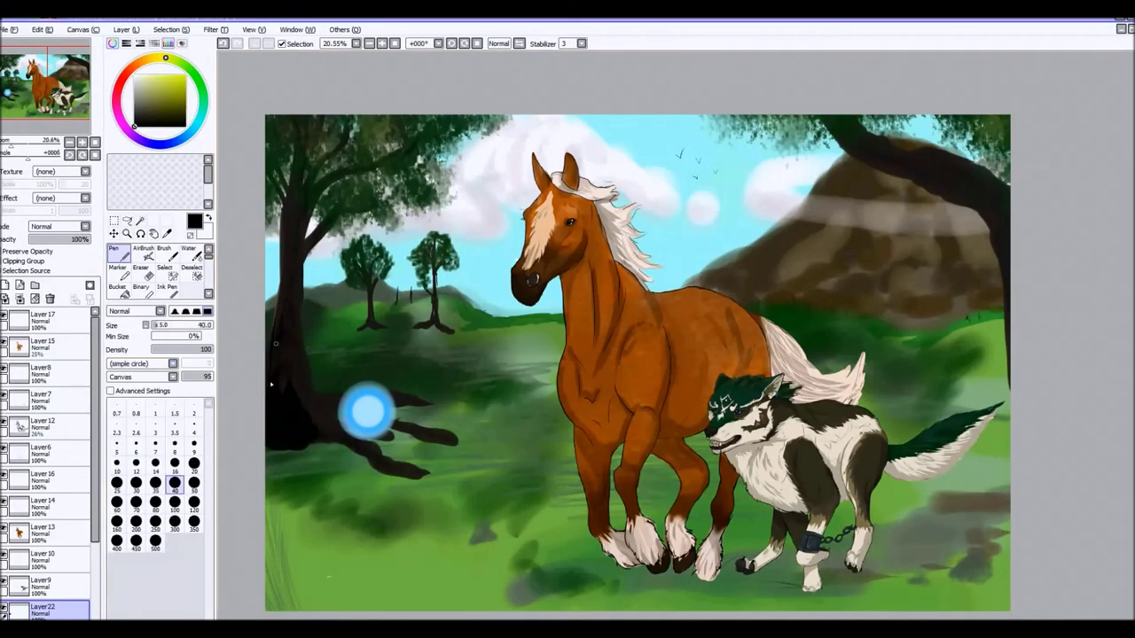
{"action": "left_click_drag", "start_coordinate": [405, 436], "coordinate": [461, 443]}
Step: Spread textured black shadows over the ground around the tree roots and behind the wolf with a 350 px AirBrush
{"action": "left_click", "coordinate": [194, 502]}
{"action": "left_click_drag", "start_coordinate": [336, 390], "coordinate": [505, 470]}
{"action": "left_click_drag", "start_coordinate": [284, 462], "coordinate": [523, 497]}
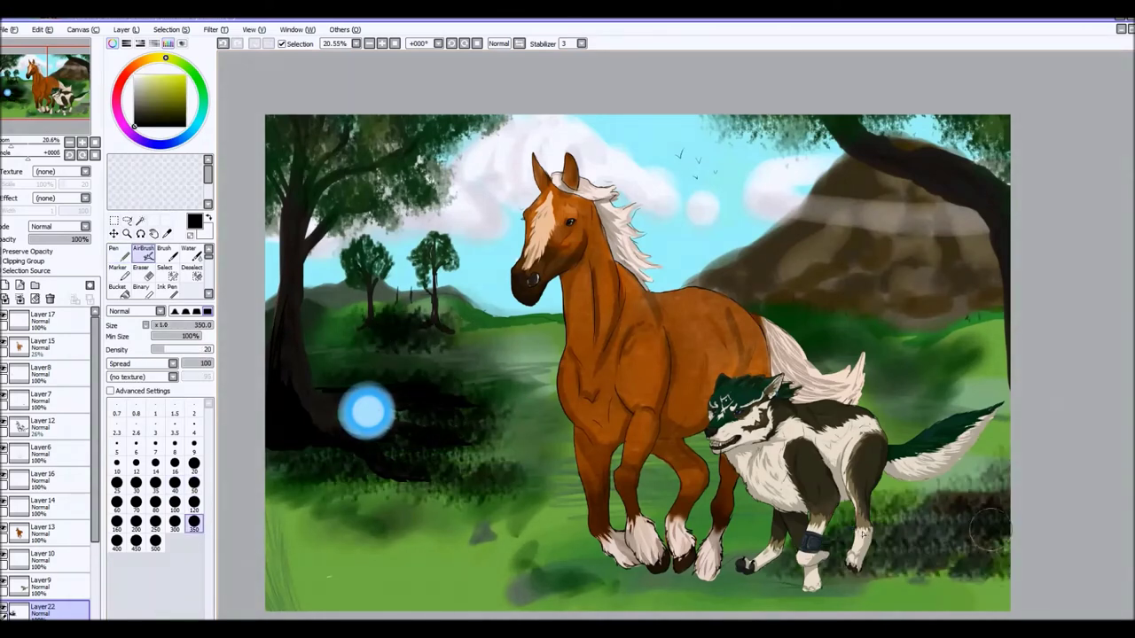
{"action": "left_click_drag", "start_coordinate": [851, 470], "coordinate": [1002, 602]}
{"action": "left_click_drag", "start_coordinate": [355, 425], "coordinate": [496, 479]}
Step: Repaint the mountain with grey-brown rocky facets using a 120 px Pen, and tidy its edges with a 50 px Eraser
{"action": "scroll", "coordinate": [45, 443], "scroll_direction": "down", "scroll_amount": 3}
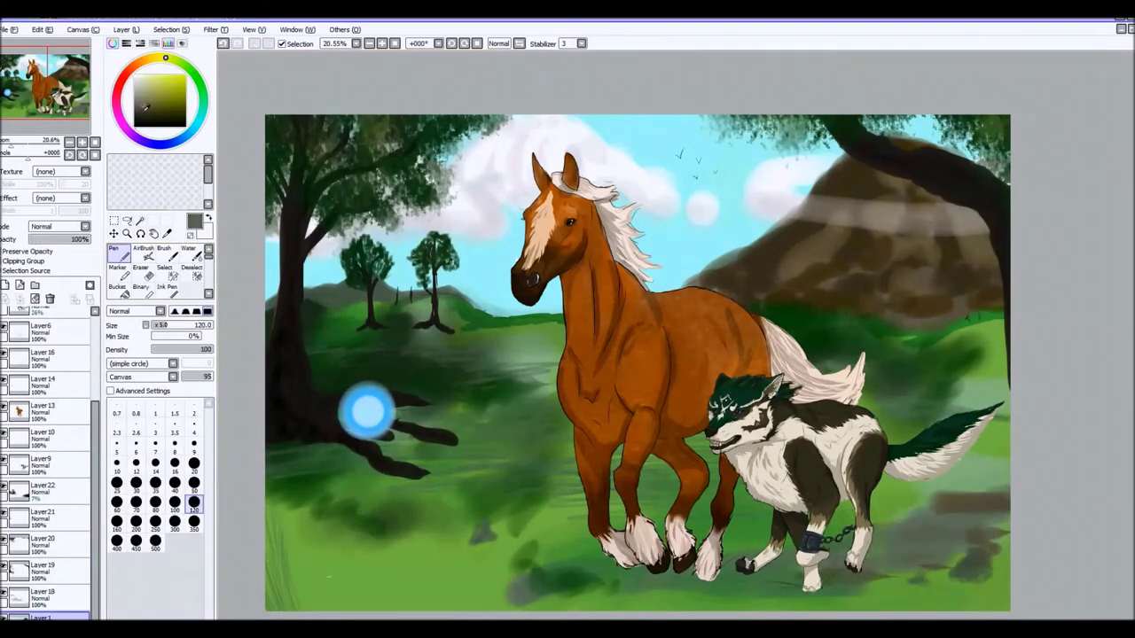
{"action": "left_click_drag", "start_coordinate": [798, 177], "coordinate": [754, 250]}
{"action": "mouse_move", "coordinate": [813, 200]}
{"action": "left_mouse_down"}
{"action": "mouse_move", "coordinate": [887, 231]}
{"action": "mouse_move", "coordinate": [972, 214]}
{"action": "left_mouse_up"}
{"action": "mouse_move", "coordinate": [777, 261]}
{"action": "left_mouse_down"}
{"action": "mouse_move", "coordinate": [957, 177]}
{"action": "mouse_move", "coordinate": [949, 264]}
{"action": "left_mouse_up"}
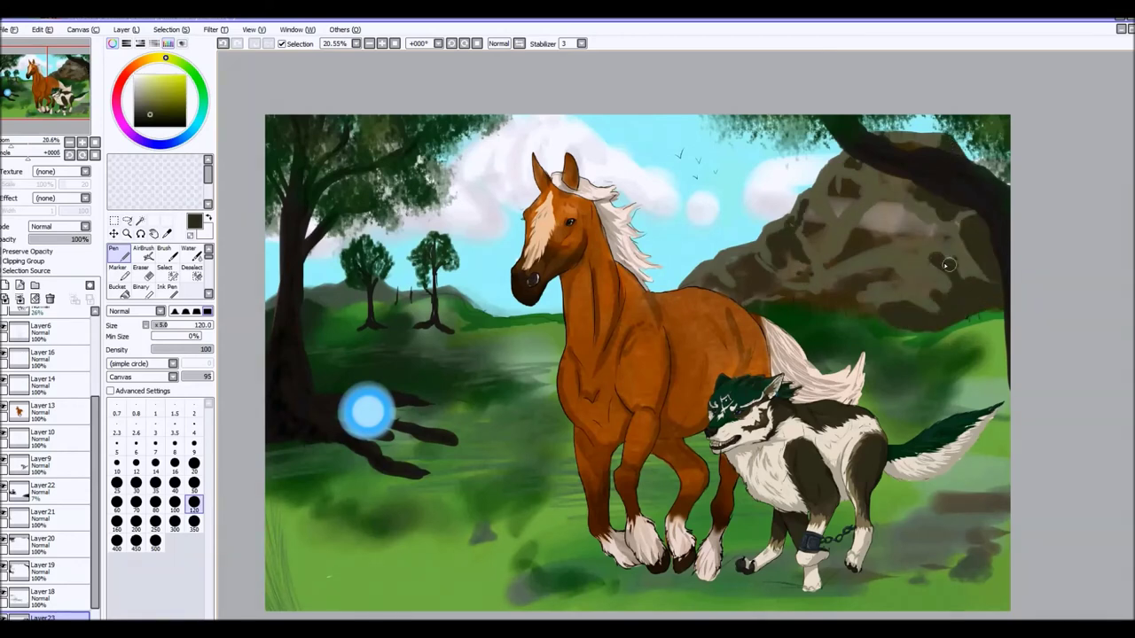
{"action": "left_click_drag", "start_coordinate": [898, 216], "coordinate": [922, 248]}
{"action": "mouse_move", "coordinate": [798, 231]}
{"action": "left_mouse_down"}
{"action": "mouse_move", "coordinate": [975, 249]}
{"action": "mouse_move", "coordinate": [967, 266]}
{"action": "left_mouse_up"}
{"action": "left_click", "coordinate": [188, 249]}
{"action": "scroll", "coordinate": [208, 252], "scroll_direction": "down", "scroll_amount": 1}
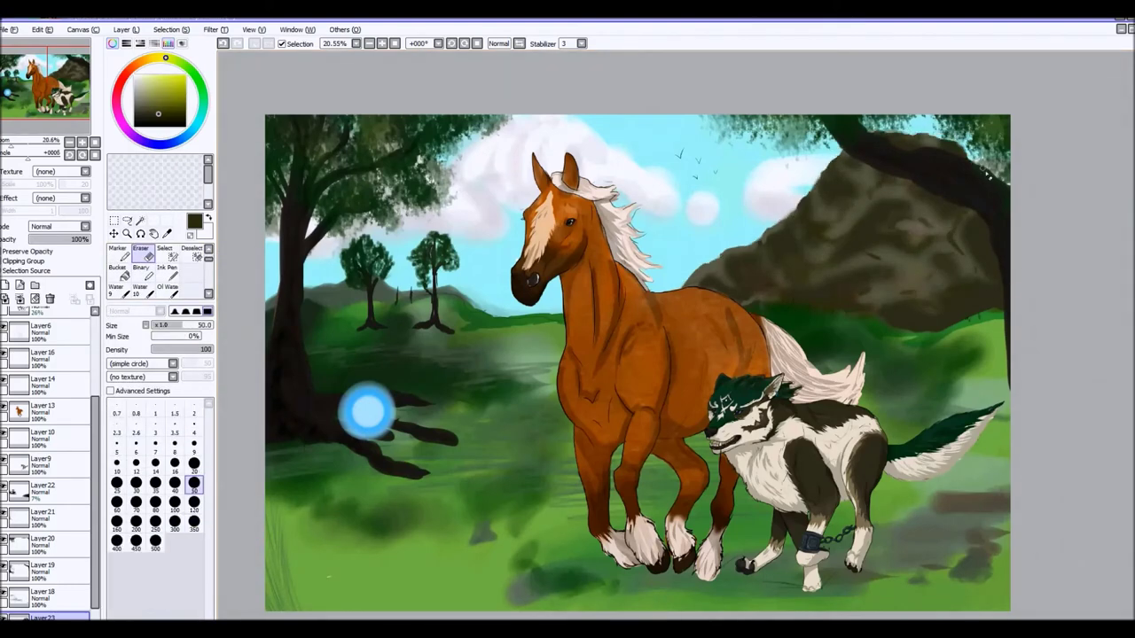
Step: Paint a pale mist band across the mountain and soften it with a 500 px Blur brush
{"action": "scroll", "coordinate": [49, 462], "scroll_direction": "up", "scroll_amount": 1}
{"action": "key", "text": "x"}
{"action": "key", "text": "n"}
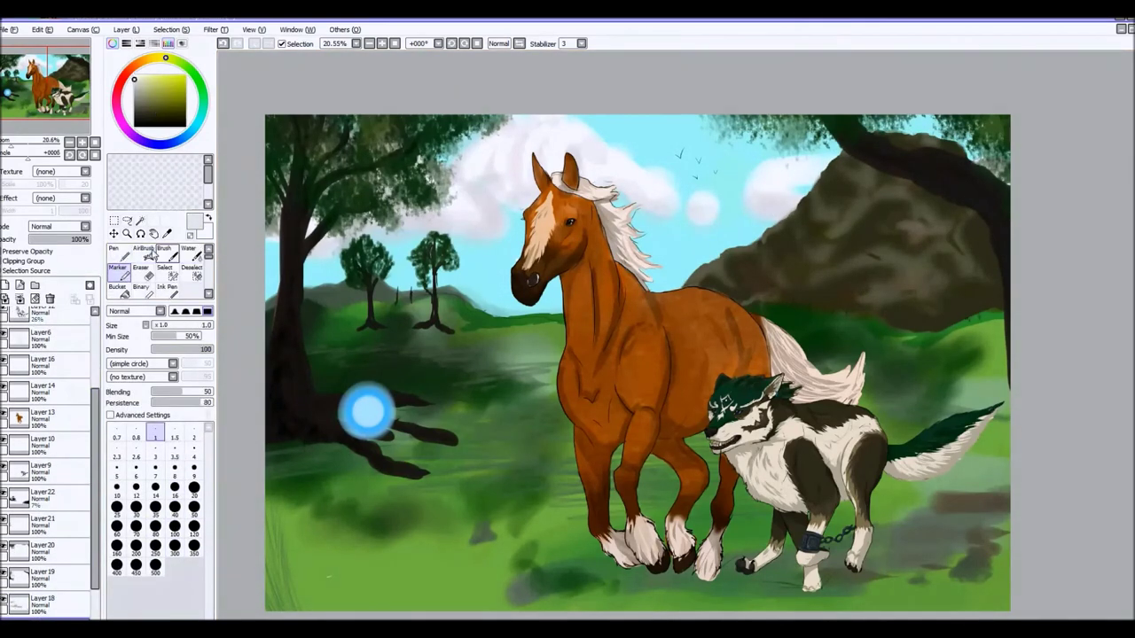
{"action": "left_click_drag", "start_coordinate": [772, 209], "coordinate": [968, 227]}
{"action": "key", "text": "b"}
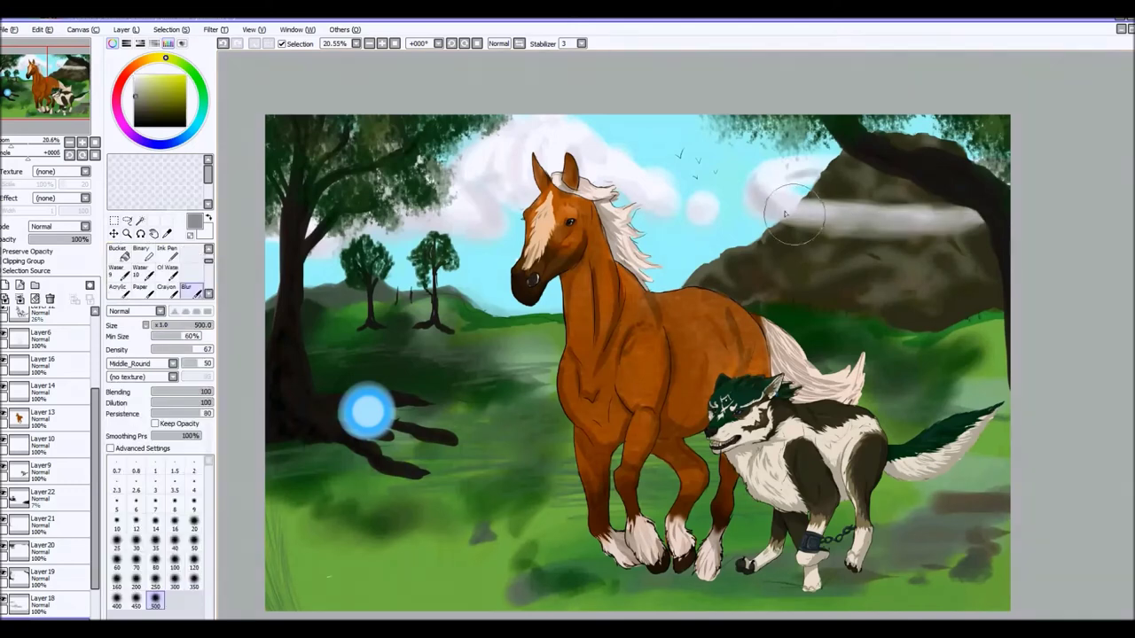
Step: Tint the clouds behind the horse's head with pale yellow Pen strokes
{"action": "key", "text": "n"}
{"action": "mouse_move", "coordinate": [604, 123]}
{"action": "left_mouse_down"}
{"action": "mouse_move", "coordinate": [497, 151]}
{"action": "mouse_move", "coordinate": [666, 193]}
{"action": "left_mouse_up"}
{"action": "left_click", "coordinate": [194, 483]}
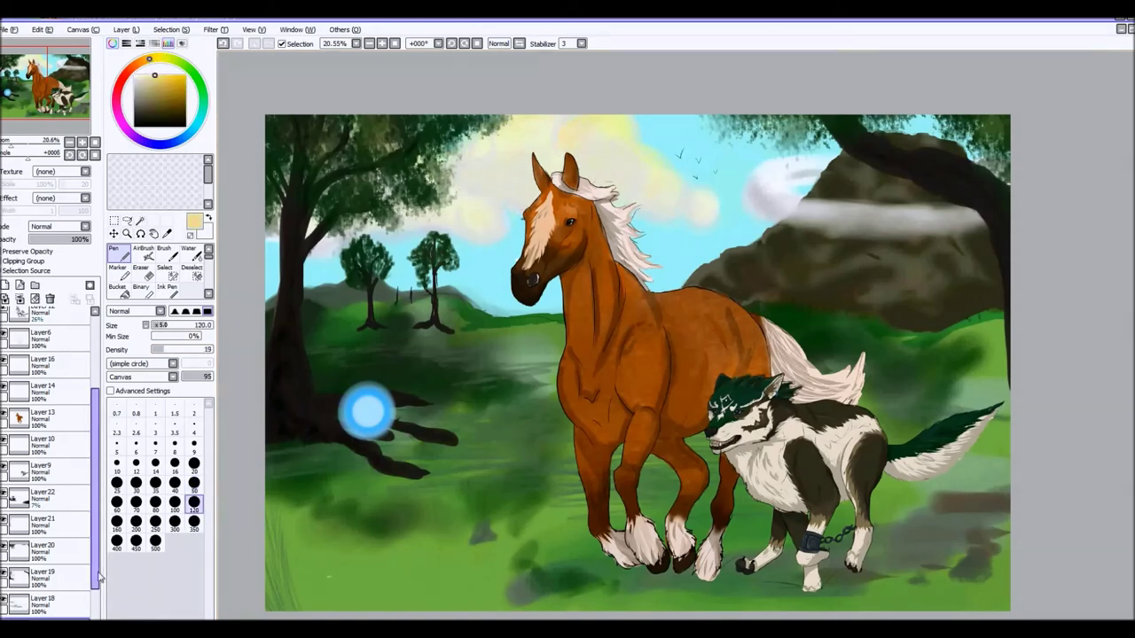
Step: Deepen the sky around the clouds and beside the mountain with a darker blue Pen at density 19
{"action": "left_click", "coordinate": [683, 182], "text": "alt"}
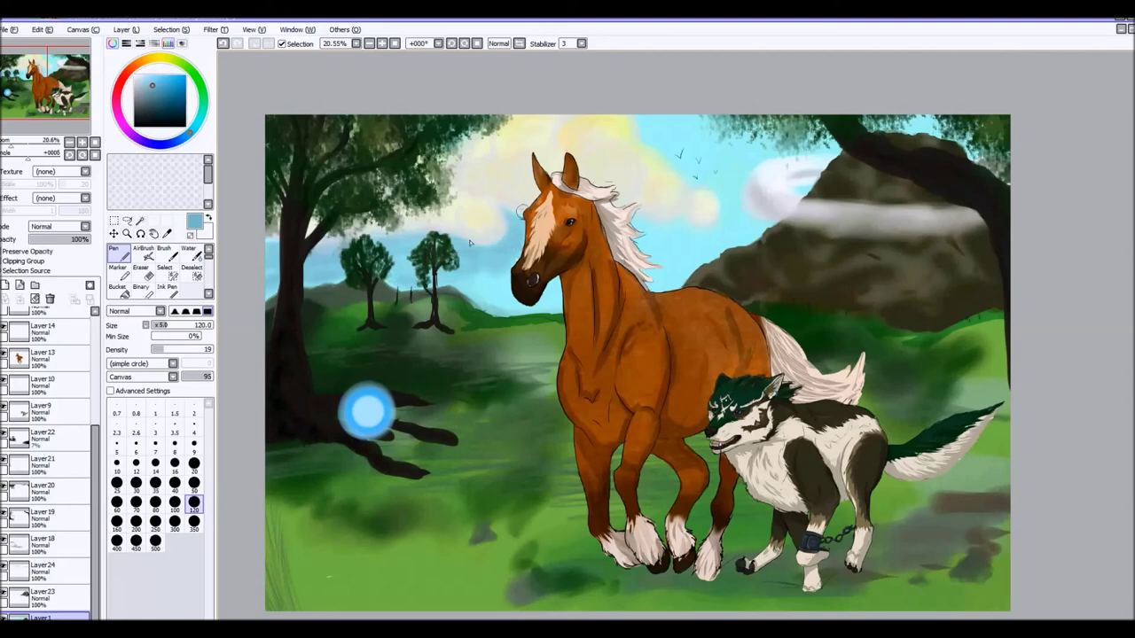
{"action": "left_click_drag", "start_coordinate": [506, 234], "coordinate": [497, 292]}
{"action": "left_click_drag", "start_coordinate": [674, 142], "coordinate": [727, 230]}
{"action": "left_click", "coordinate": [43, 572]}
{"action": "left_click_drag", "start_coordinate": [754, 160], "coordinate": [780, 204]}
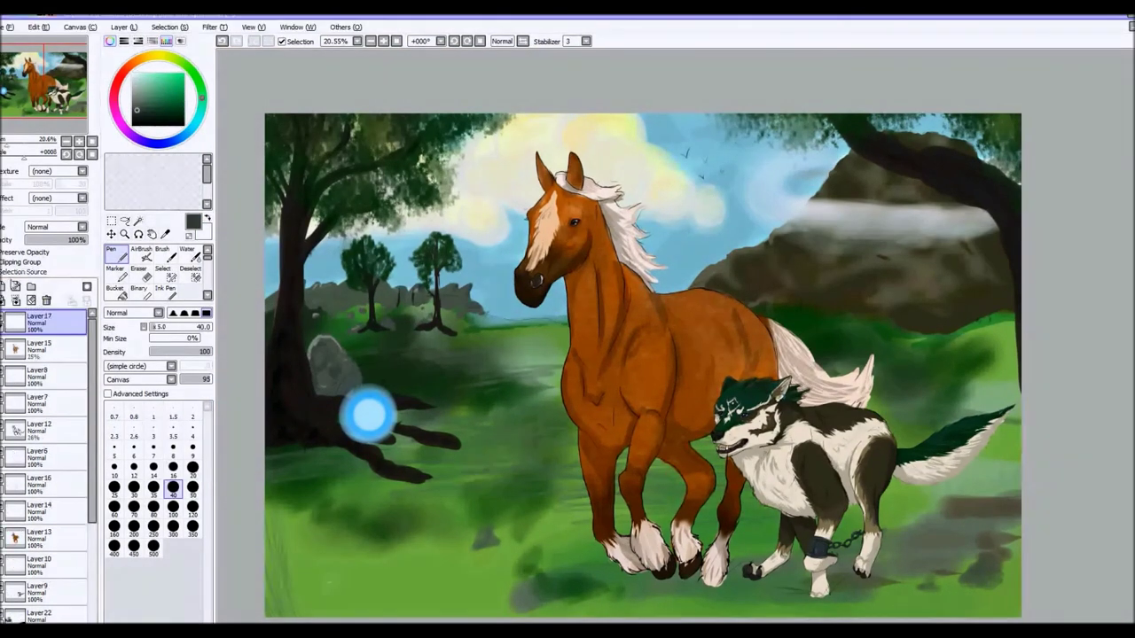
Step: Paint a white wing with grey veins beside the glowing orb, lower its layer's opacity to 18%, and add a new layer
{"action": "left_click_drag", "start_coordinate": [402, 388], "coordinate": [410, 378]}
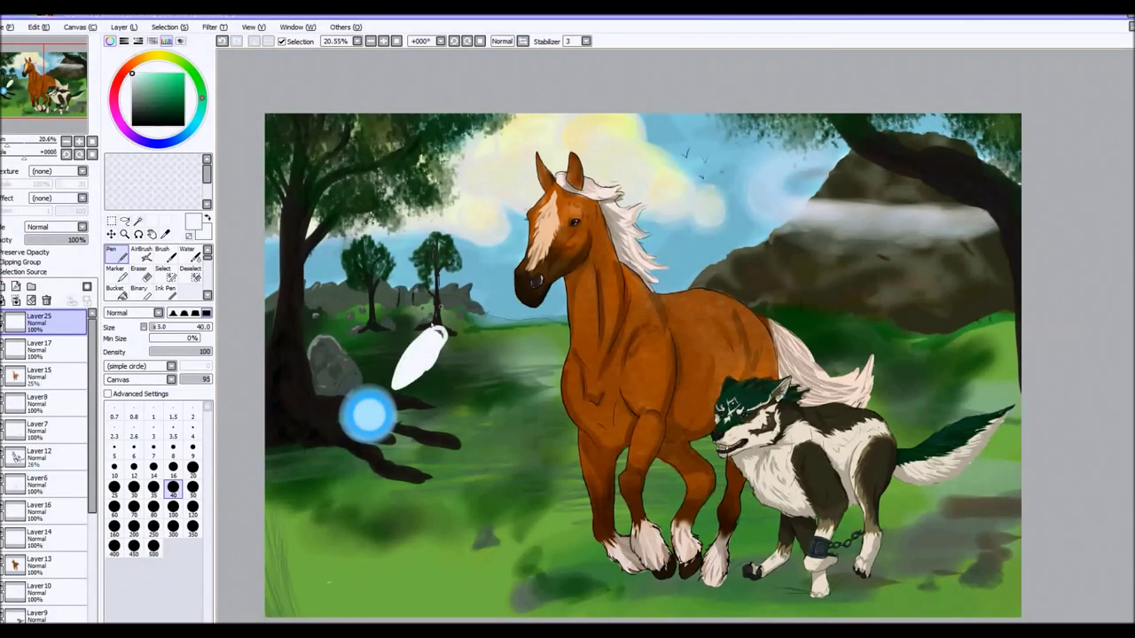
{"action": "key", "text": "e"}
{"action": "key", "text": "n"}
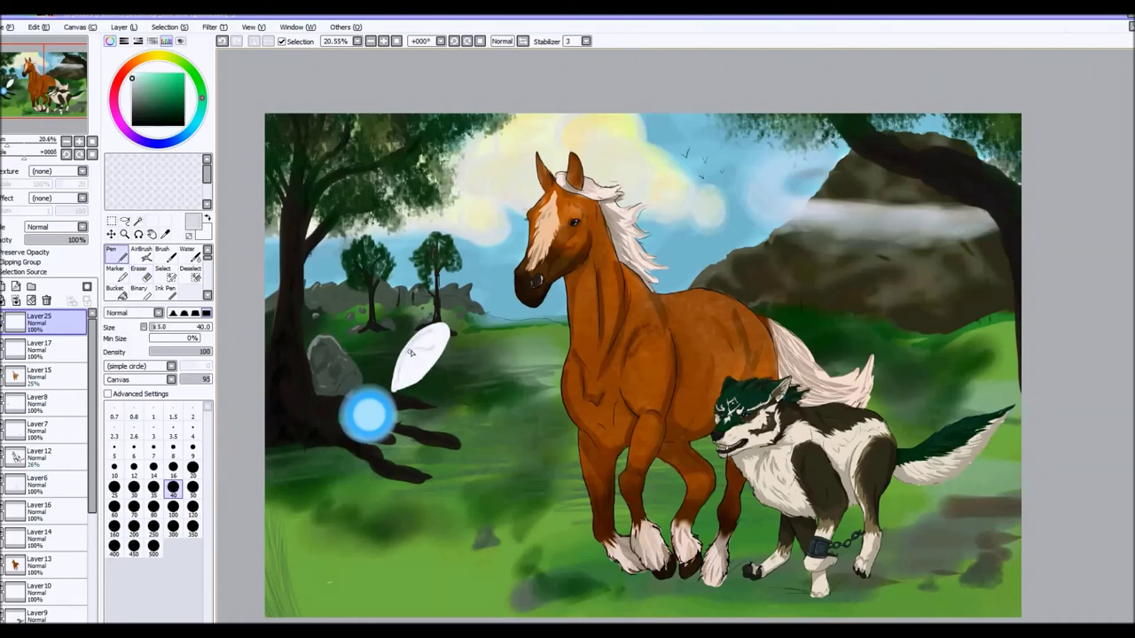
{"action": "left_click", "coordinate": [414, 335], "text": "alt"}
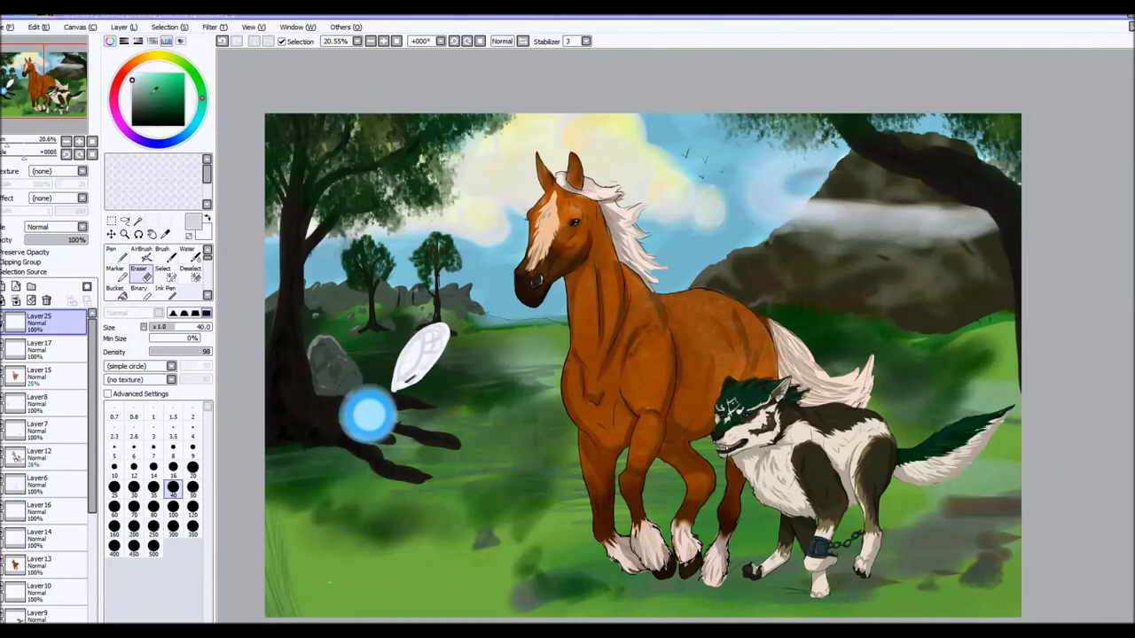
{"action": "left_click_drag", "start_coordinate": [87, 239], "coordinate": [39, 240]}
{"action": "left_click", "coordinate": [4, 286]}
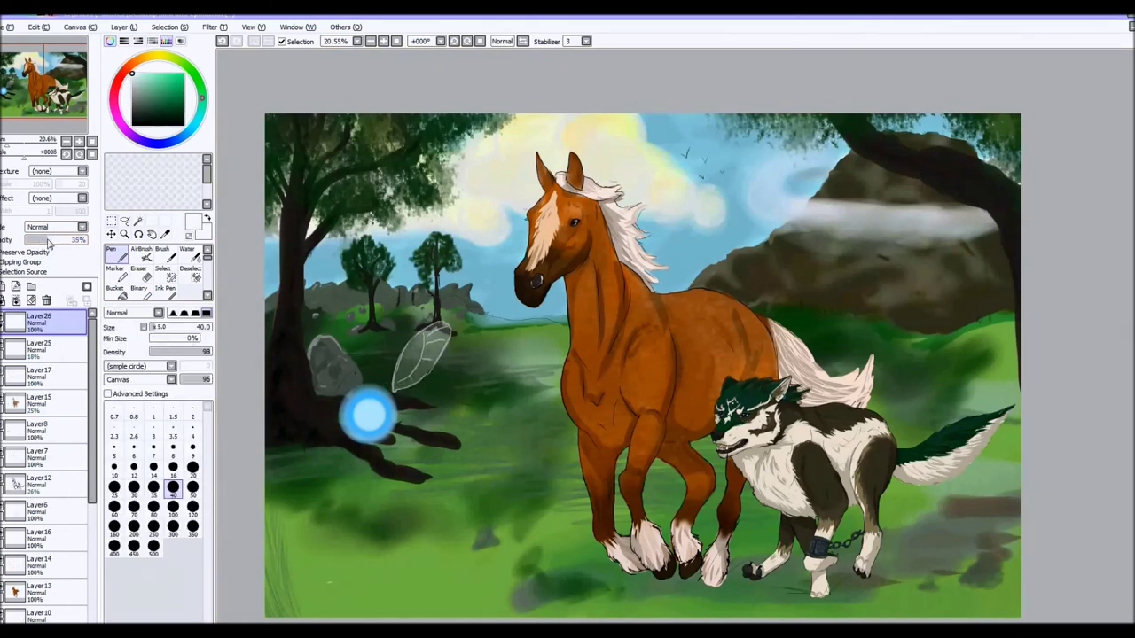
Step: Transform a copy of the wing into a smaller lower wing beside the orb
{"action": "key", "text": "ctrl+t"}
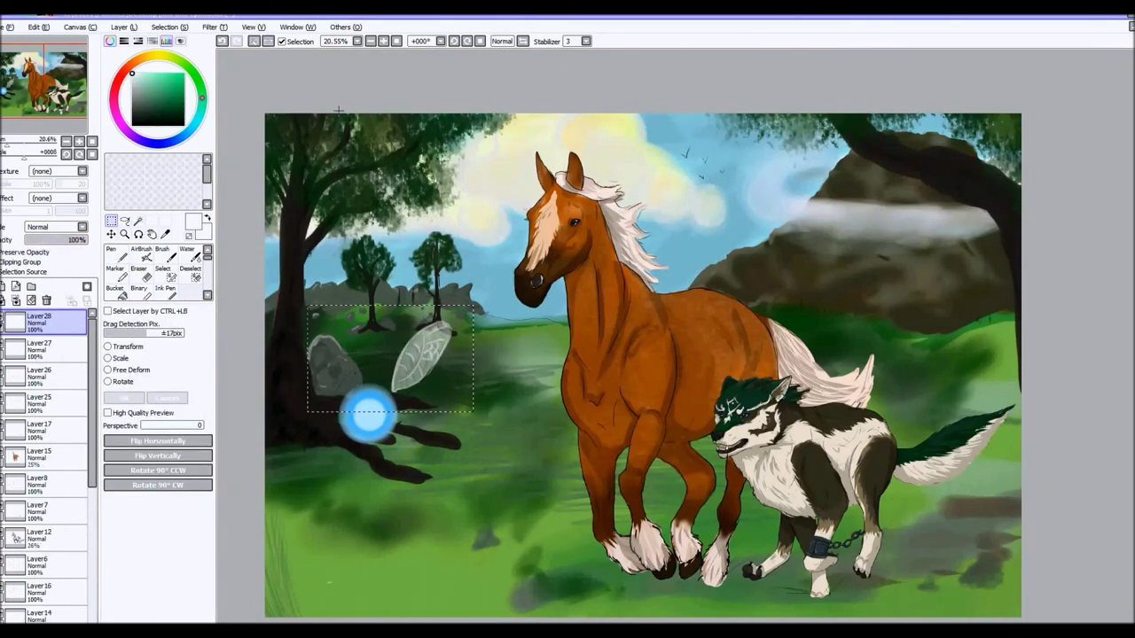
{"action": "left_click", "coordinate": [128, 357]}
{"action": "left_click_drag", "start_coordinate": [469, 467], "coordinate": [501, 416]}
{"action": "key", "text": "Return"}
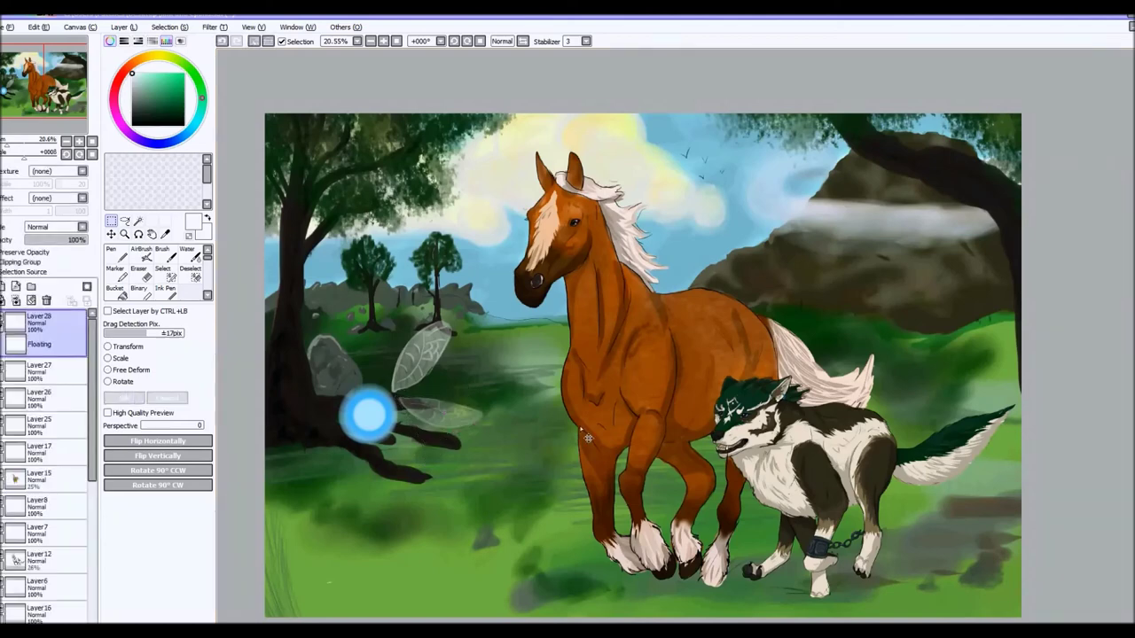
Step: Position and transform further wing copies to give the orb a second upper and lower wing
{"action": "left_click_drag", "start_coordinate": [467, 526], "coordinate": [380, 406]}
{"action": "key", "text": "ctrl+t"}
{"action": "left_click", "coordinate": [107, 370]}
{"action": "left_click_drag", "start_coordinate": [354, 331], "coordinate": [408, 362]}
{"action": "key", "text": "Return"}
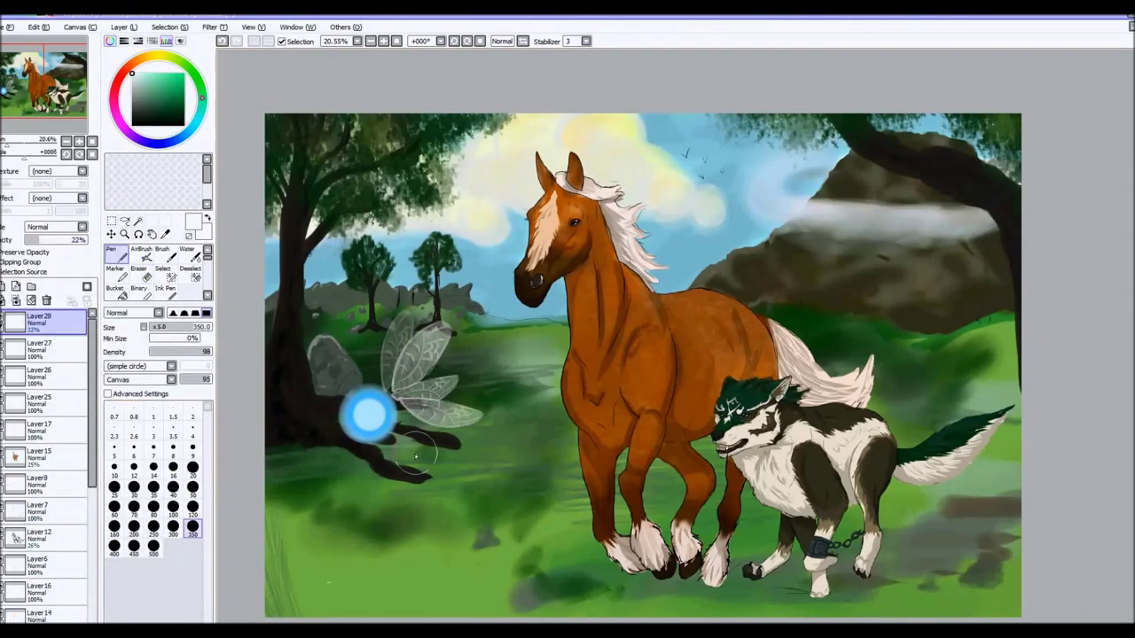
Step: Paint dark grey ground beneath the animals and a tan dirt area across the foreground with the Pen
{"action": "mouse_move", "coordinate": [399, 465]}
{"action": "left_mouse_down"}
{"action": "mouse_move", "coordinate": [665, 501]}
{"action": "mouse_move", "coordinate": [834, 465]}
{"action": "left_mouse_up"}
{"action": "key", "text": "ctrl+z"}
{"action": "left_click", "coordinate": [40, 616]}
{"action": "left_click", "coordinate": [184, 289]}
{"action": "key", "text": "n"}
{"action": "mouse_move", "coordinate": [435, 598]}
{"action": "left_mouse_down"}
{"action": "mouse_move", "coordinate": [937, 524]}
{"action": "mouse_move", "coordinate": [798, 590]}
{"action": "mouse_move", "coordinate": [275, 554]}
{"action": "mouse_move", "coordinate": [497, 567]}
{"action": "left_mouse_up"}
{"action": "left_click", "coordinate": [674, 581], "text": "alt"}
{"action": "left_click_drag", "start_coordinate": [674, 581], "coordinate": [942, 566]}
{"action": "mouse_move", "coordinate": [284, 454]}
{"action": "left_mouse_down"}
{"action": "mouse_move", "coordinate": [474, 466]}
{"action": "mouse_move", "coordinate": [907, 361]}
{"action": "mouse_move", "coordinate": [952, 421]}
{"action": "mouse_move", "coordinate": [1124, 469]}
{"action": "left_mouse_up"}
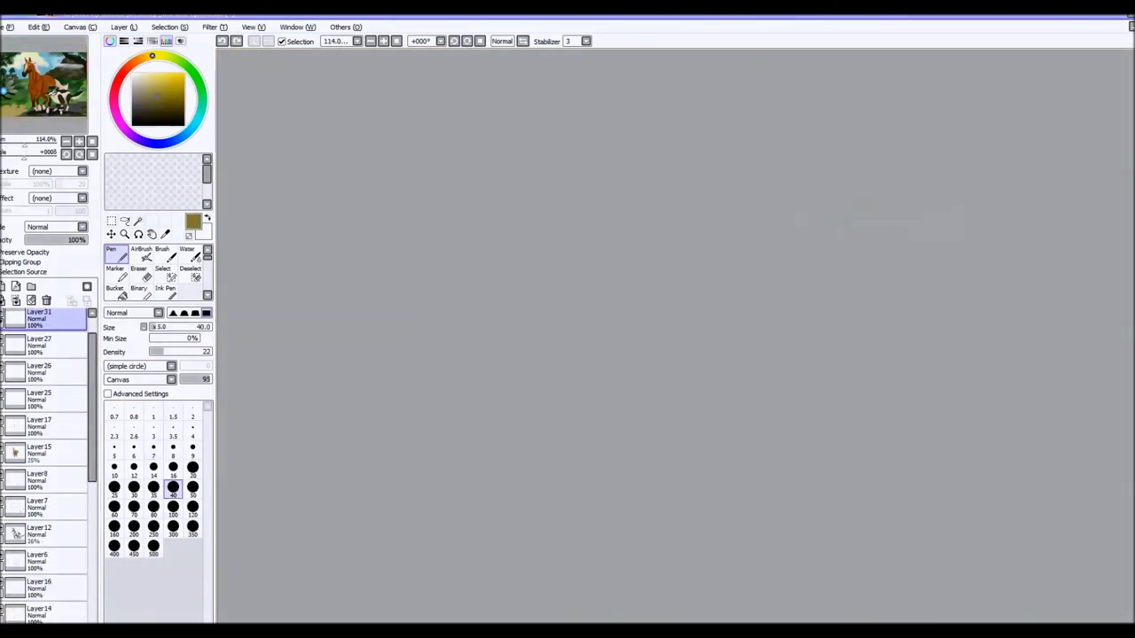
{"action": "scroll", "coordinate": [1106, 545], "scroll_direction": "down", "scroll_amount": 5}
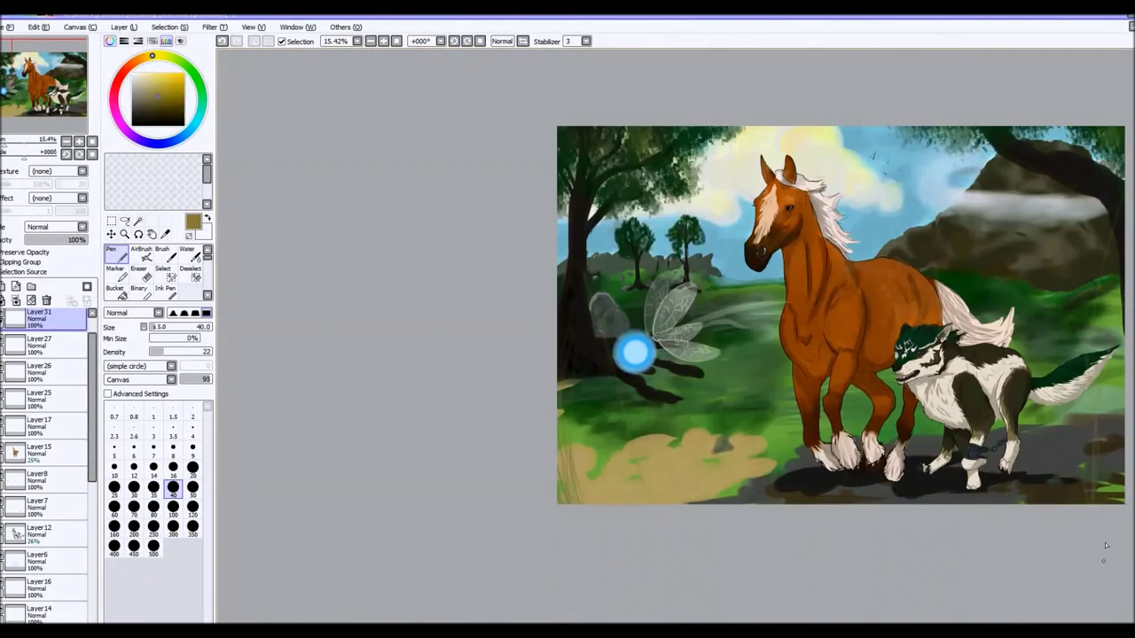